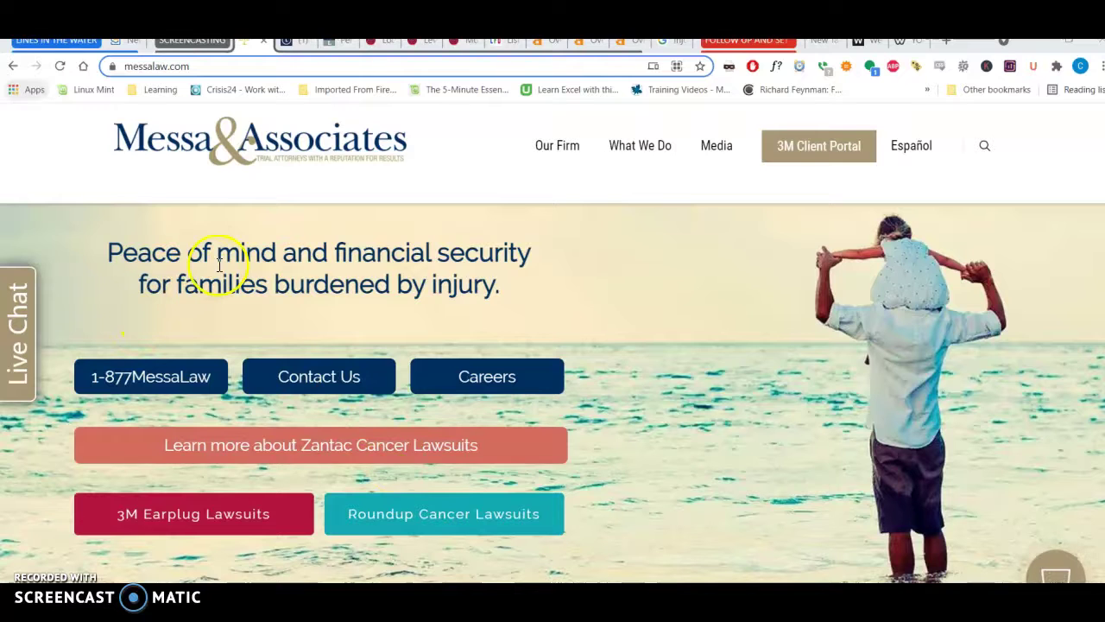
# - Switch to the 'Injury lawyer Philadelphia, PA' Google results and skim the listings
pyautogui.scroll(-5, 557, 282)
pyautogui.scroll(5, 557, 282)
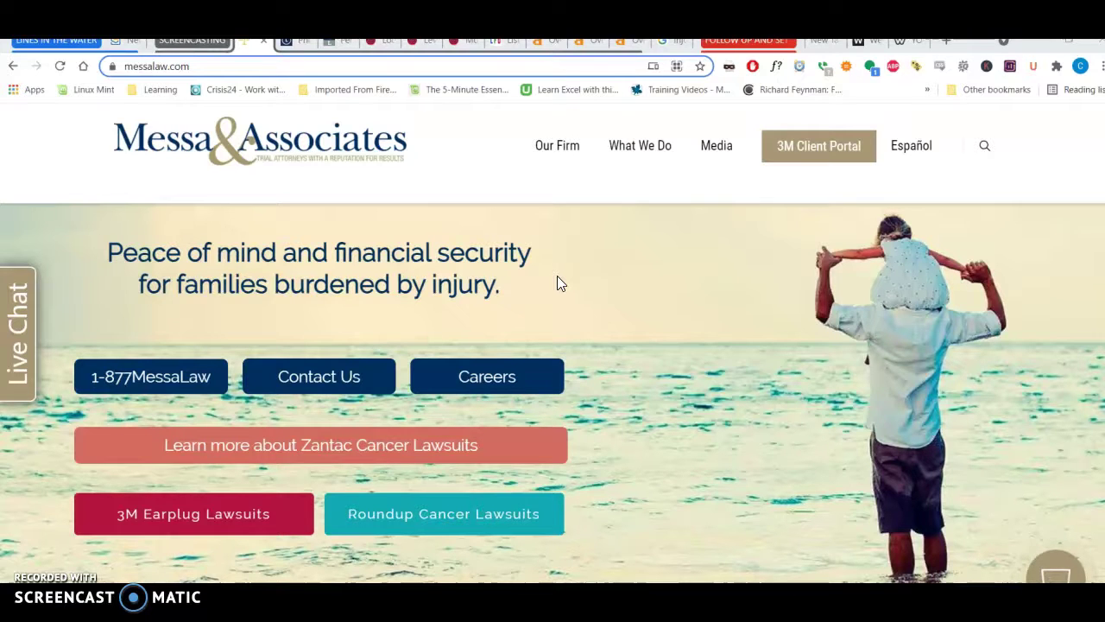
pyautogui.scroll(-3, 557, 283)
pyautogui.scroll(-3, 557, 284)
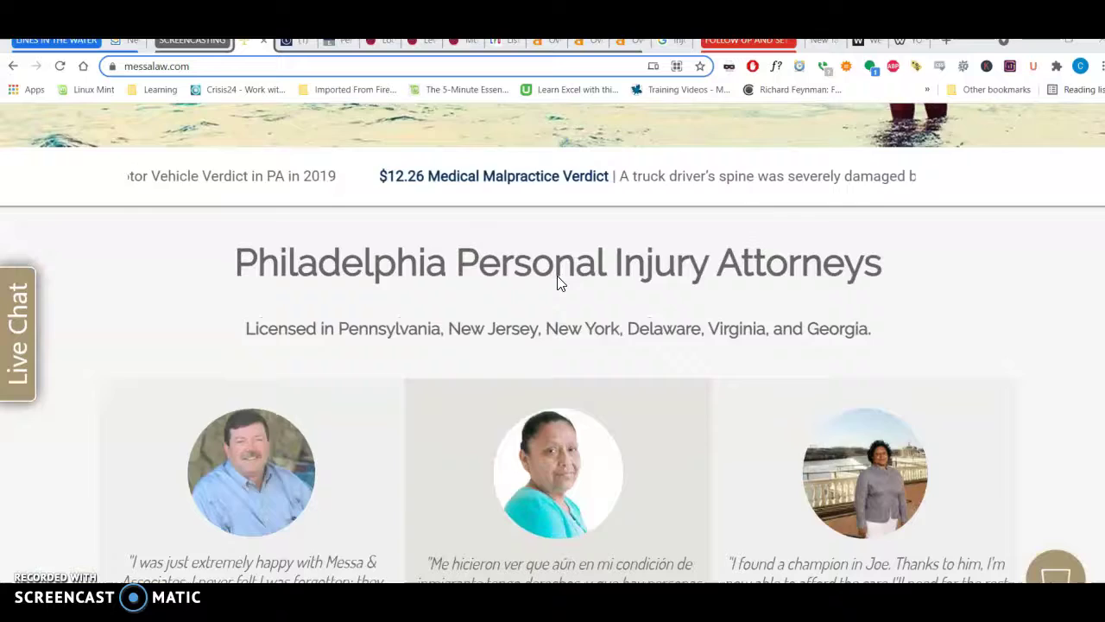
pyautogui.scroll(6, 557, 283)
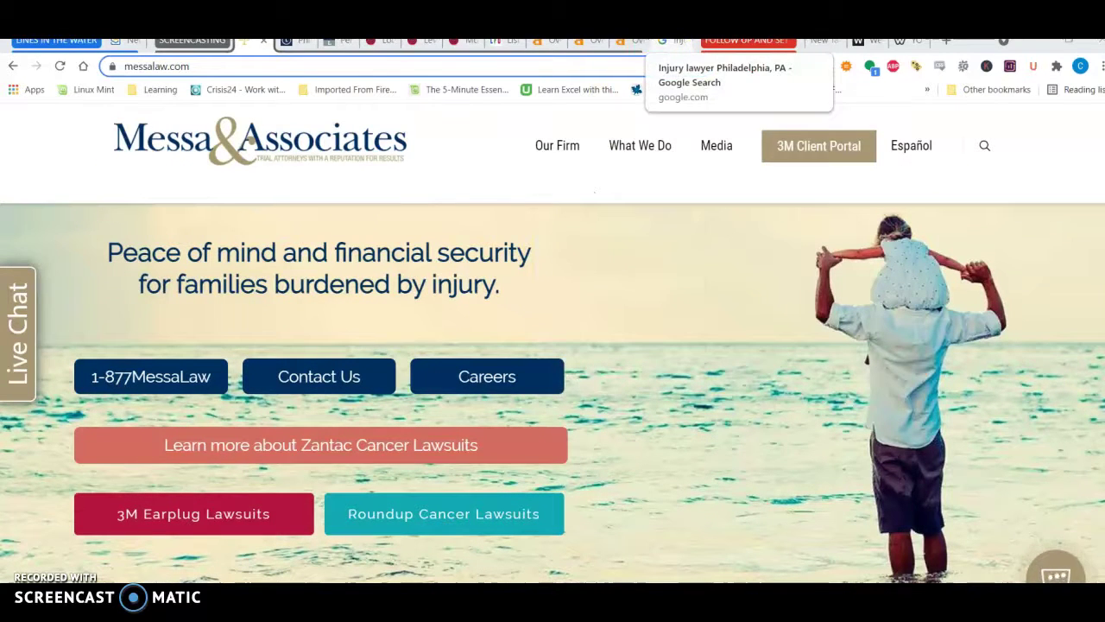
pyautogui.click(669, 40)
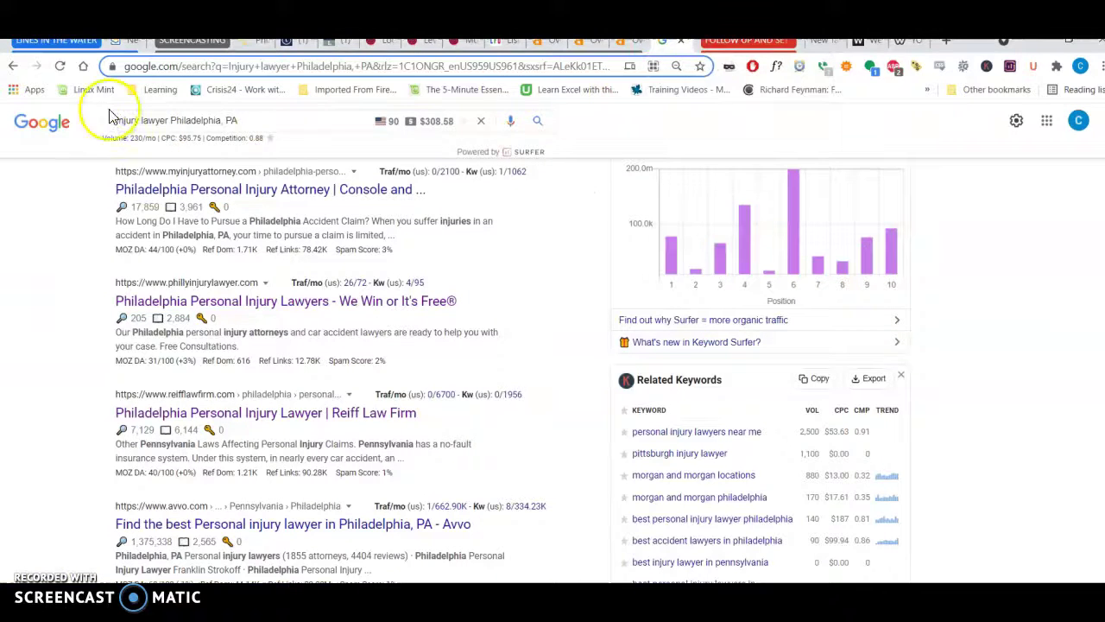
pyautogui.scroll(5, 76, 391)
pyautogui.scroll(-9, 73, 391)
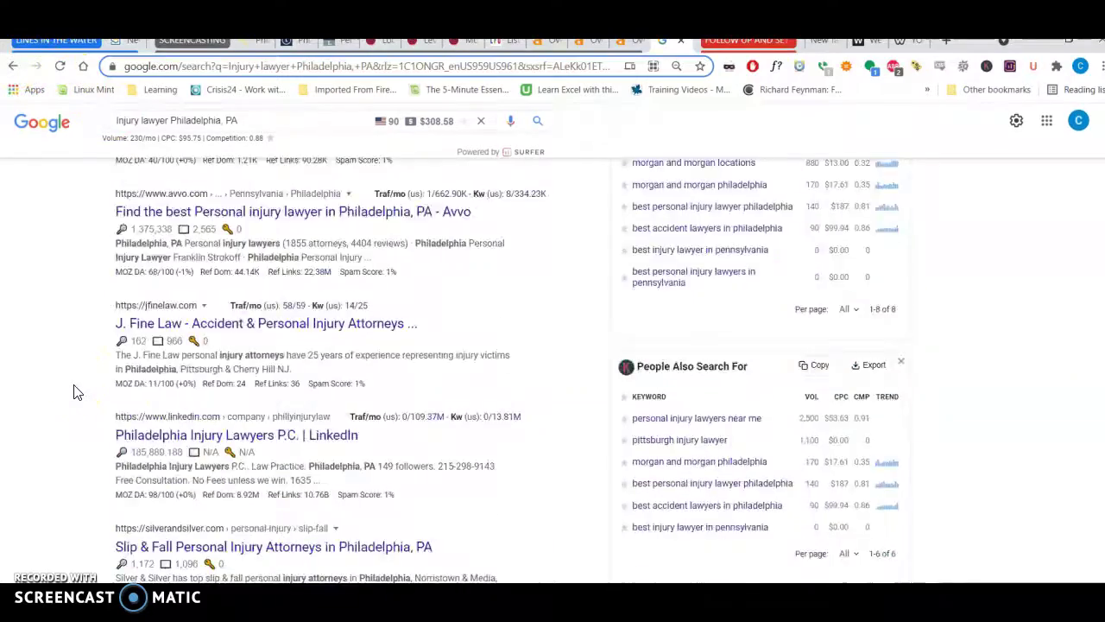
pyautogui.scroll(5, 74, 391)
pyautogui.scroll(5, 74, 392)
pyautogui.scroll(-7, 73, 391)
pyautogui.scroll(-8, 73, 391)
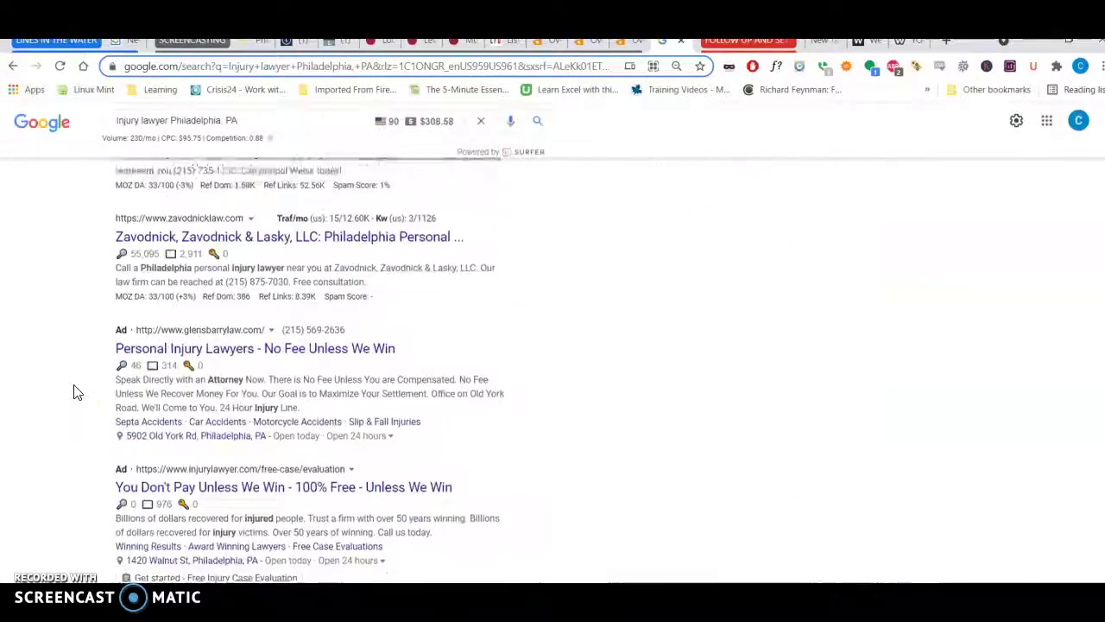
pyautogui.scroll(-5, 74, 390)
pyautogui.click(60, 336)
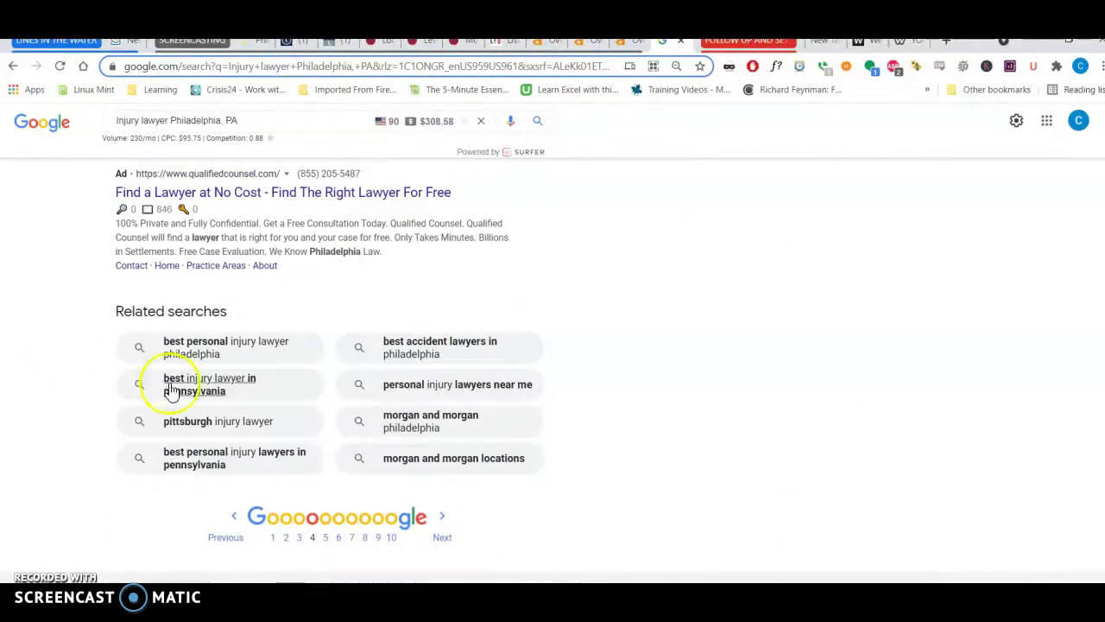
# - Go back to results page 1 and review the organic listings, including Munley Law, and keyword metrics
pyautogui.click(272, 541)
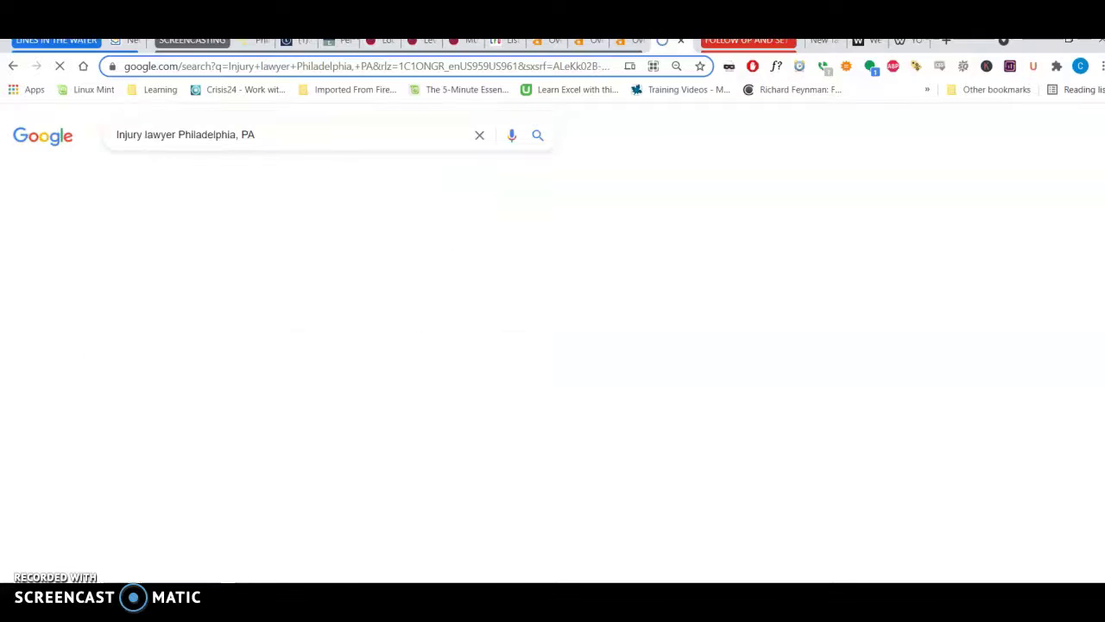
pyautogui.scroll(-5, 49, 370)
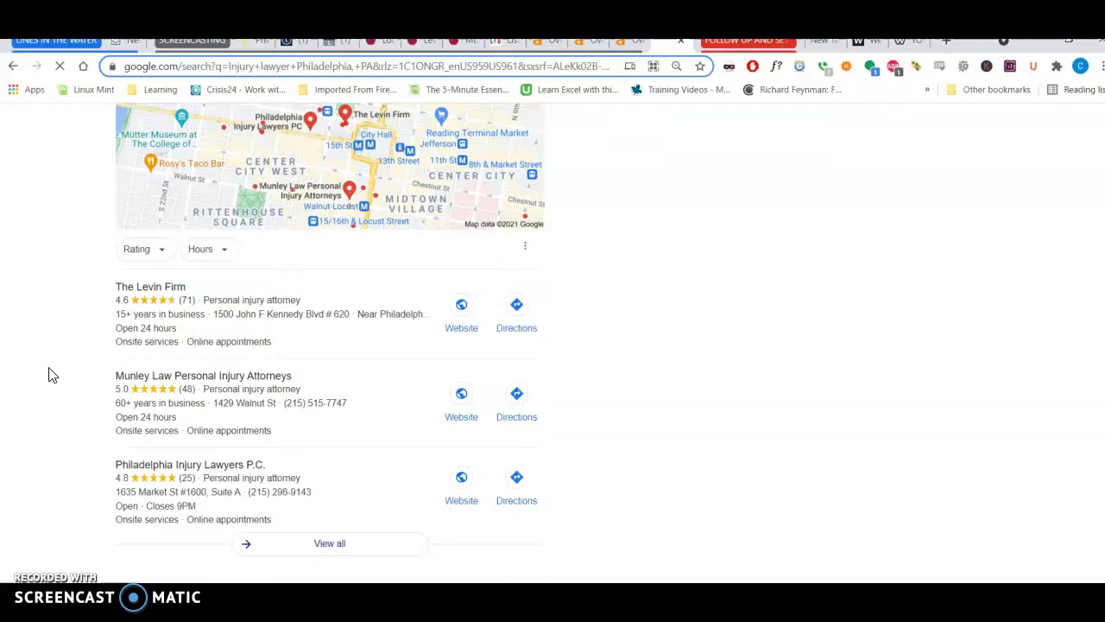
pyautogui.scroll(-5, 47, 374)
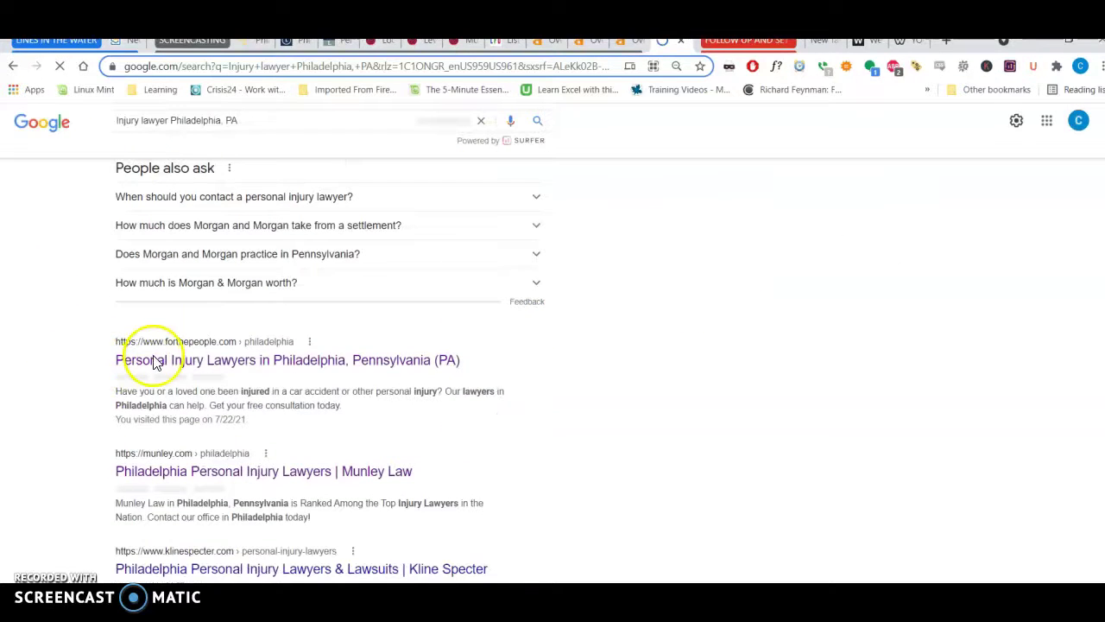
pyautogui.scroll(-3, 49, 492)
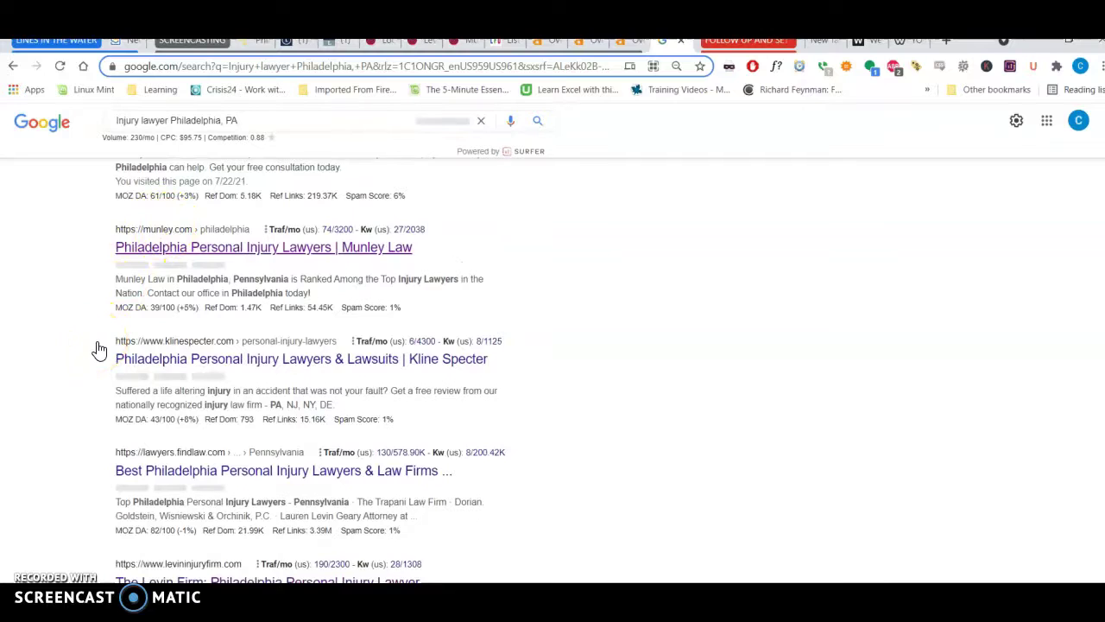
pyautogui.scroll(-2, 98, 349)
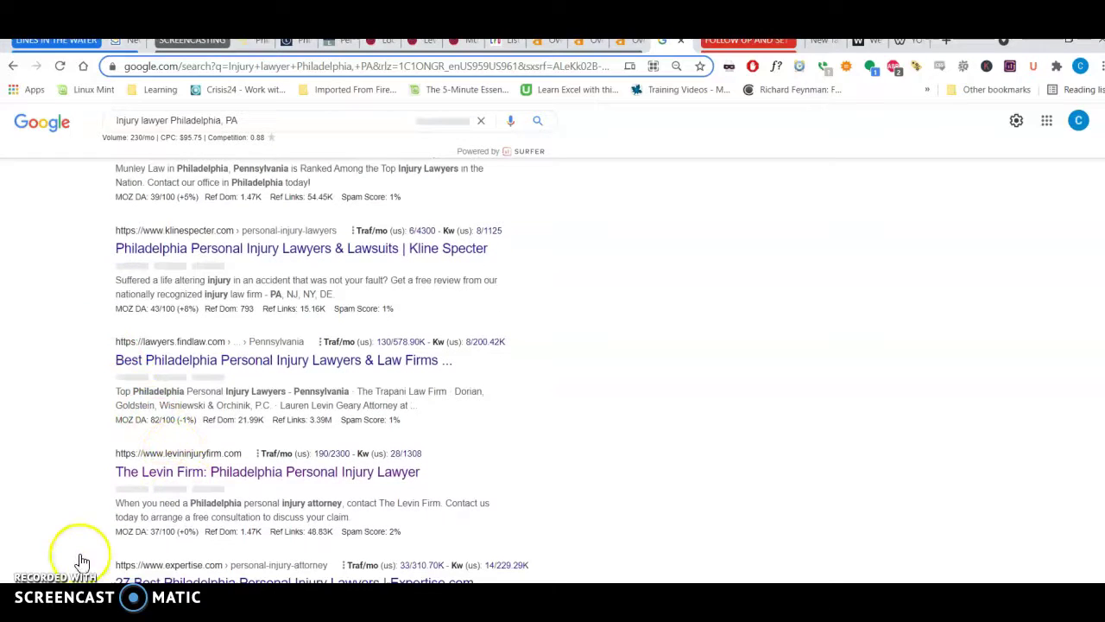
pyautogui.scroll(-1, 625, 264)
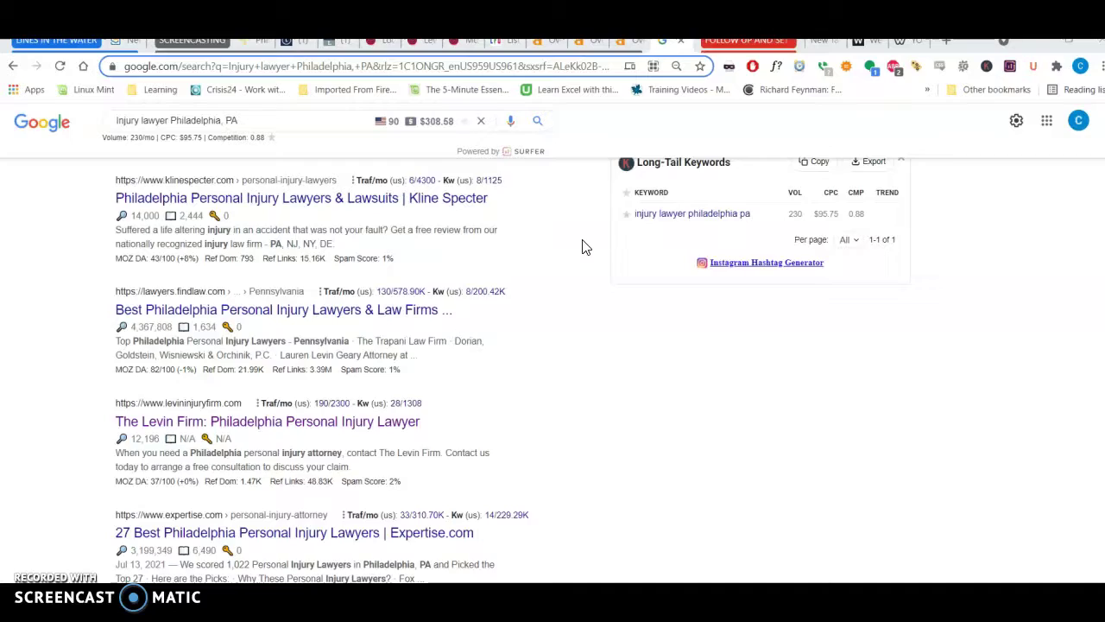
pyautogui.scroll(4, 582, 248)
pyautogui.scroll(-3, 582, 248)
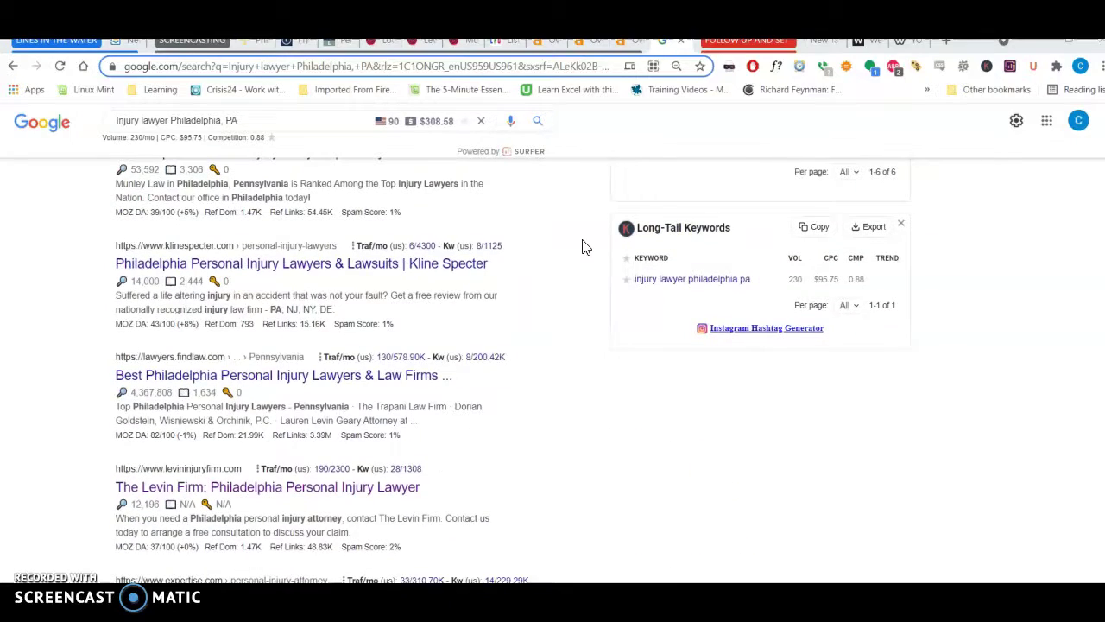
pyautogui.scroll(3, 582, 248)
pyautogui.scroll(5, 582, 248)
pyautogui.scroll(5, 582, 247)
pyautogui.scroll(-4, 582, 248)
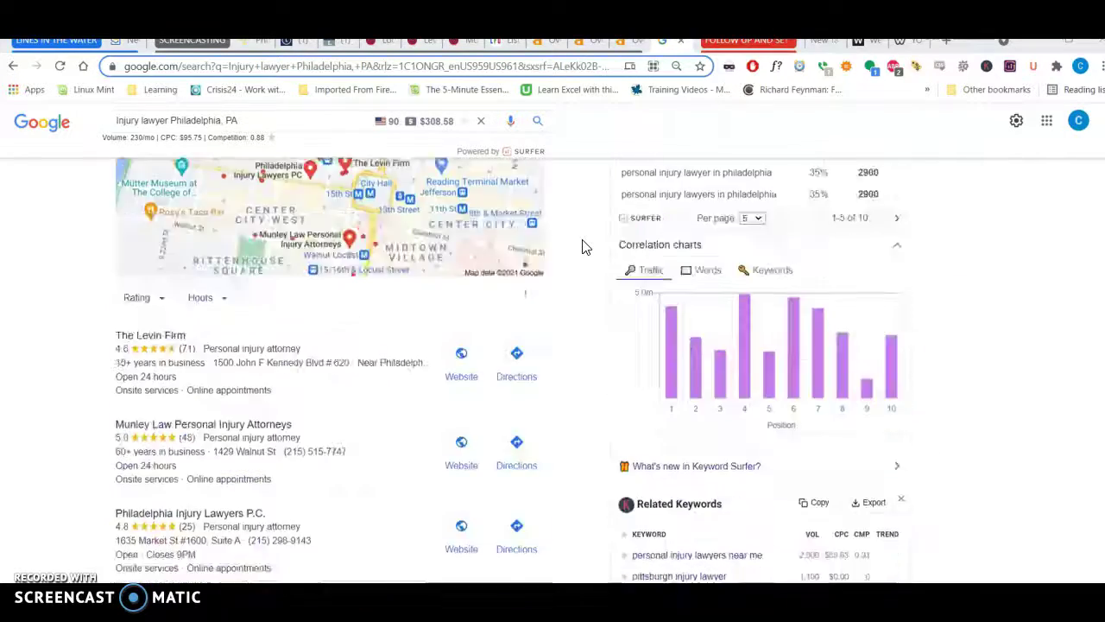
pyautogui.scroll(-3, 582, 248)
pyautogui.scroll(-3, 581, 248)
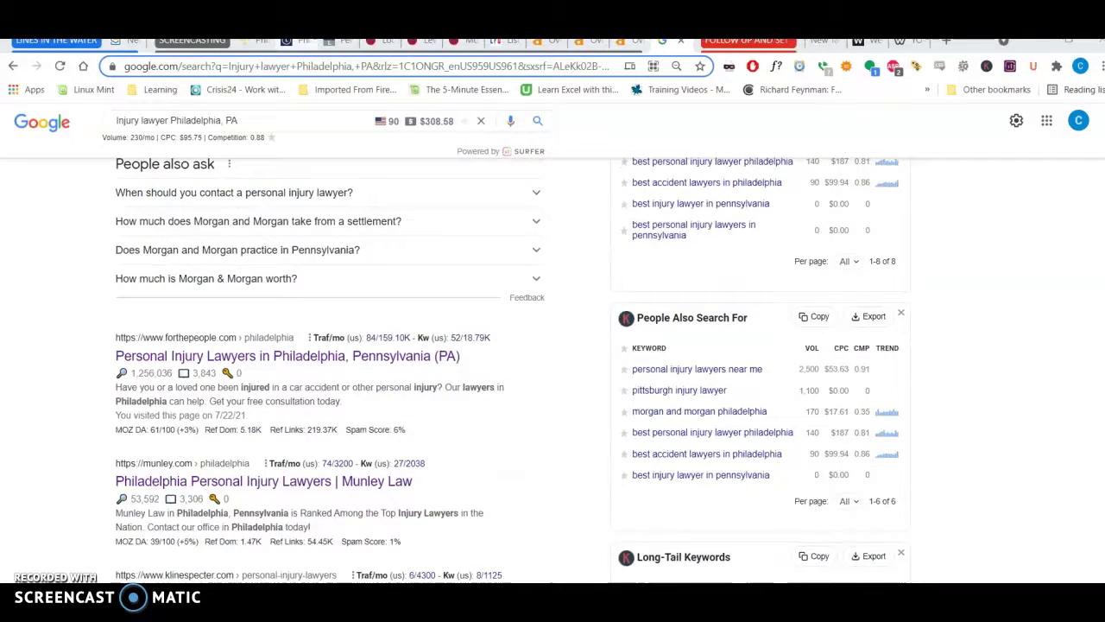
# - Glance at The Levin Firm tab, then return to the Messa & Associates homepage
pyautogui.click(289, 41)
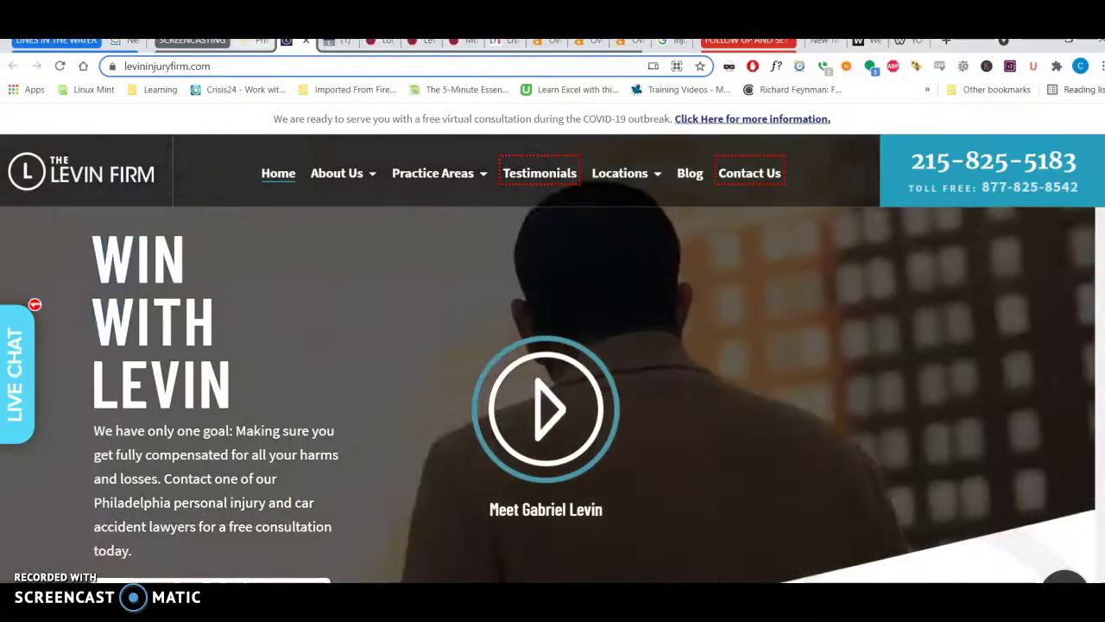
pyautogui.click(250, 41)
pyautogui.scroll(-2, 557, 322)
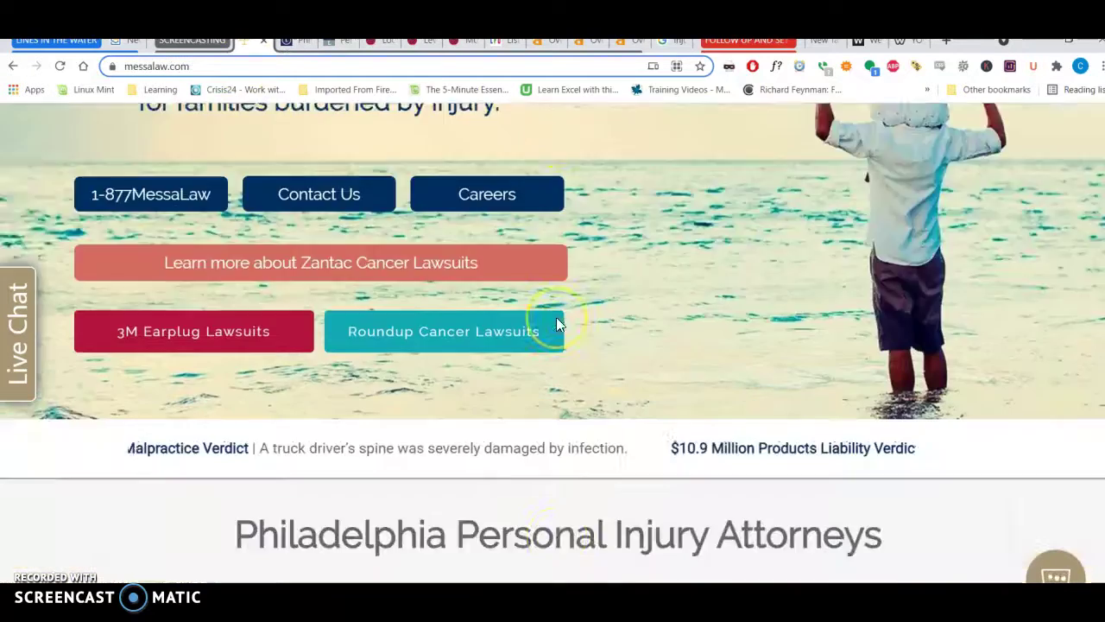
pyautogui.scroll(-5, 558, 321)
pyautogui.scroll(-2, 557, 321)
pyautogui.scroll(-2, 558, 324)
pyautogui.scroll(-3, 557, 325)
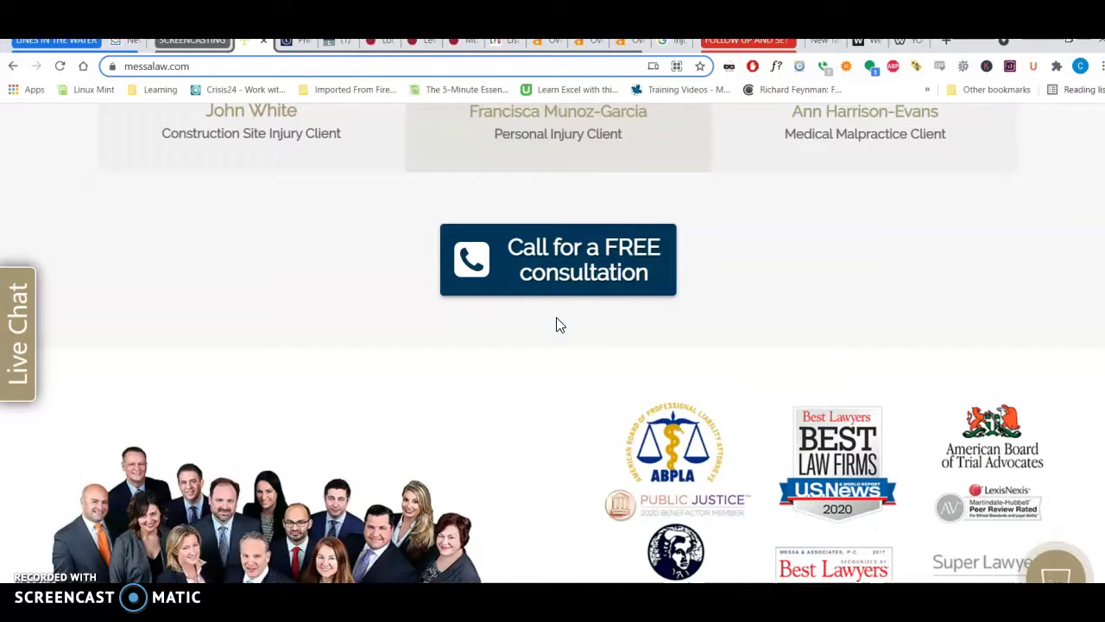
# - Scroll through the messalaw.com practice areas, posts, FAQs and consultation sections
pyautogui.scroll(5, 557, 324)
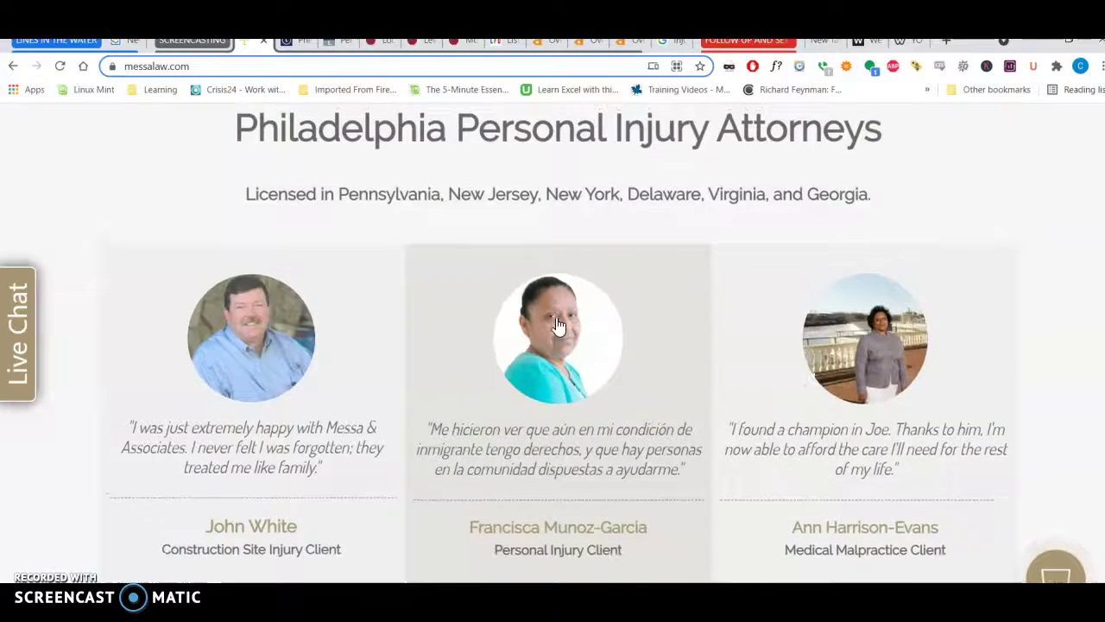
pyautogui.scroll(3, 557, 324)
pyautogui.scroll(3, 558, 325)
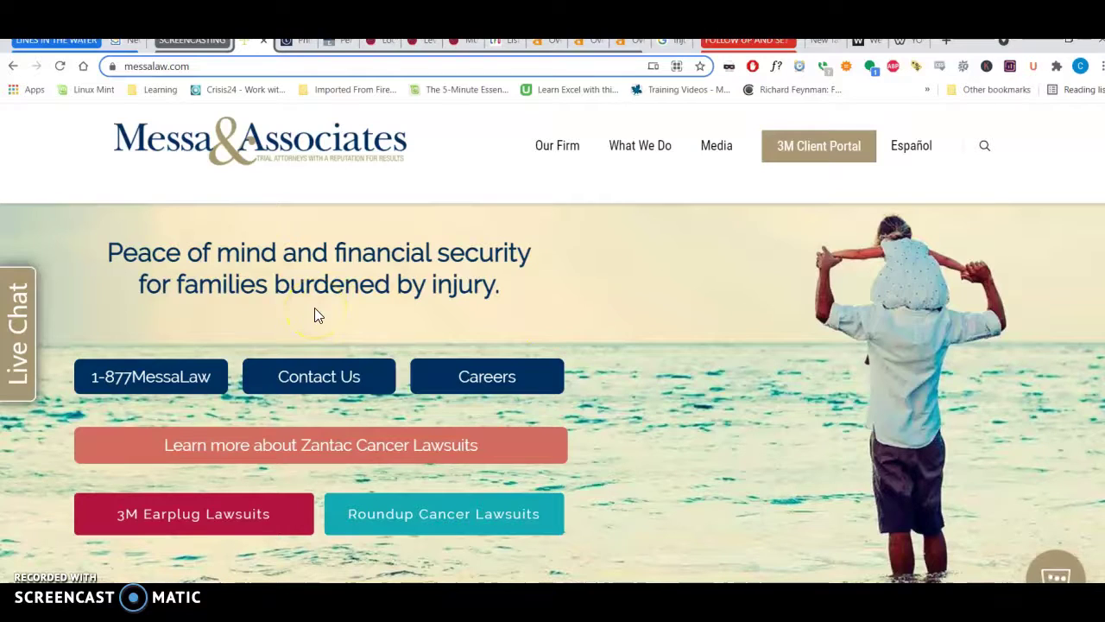
pyautogui.scroll(-5, 314, 308)
pyautogui.scroll(-5, 315, 308)
pyautogui.scroll(-5, 315, 308)
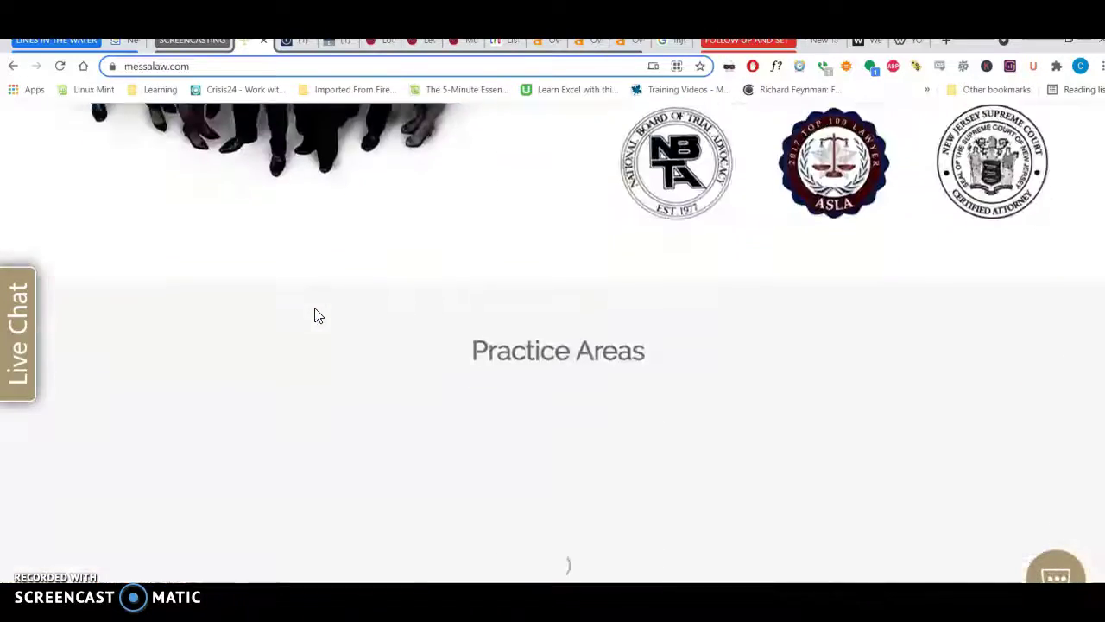
pyautogui.scroll(-5, 316, 316)
pyautogui.scroll(-3, 316, 316)
pyautogui.scroll(-3, 316, 316)
pyautogui.scroll(-3, 316, 316)
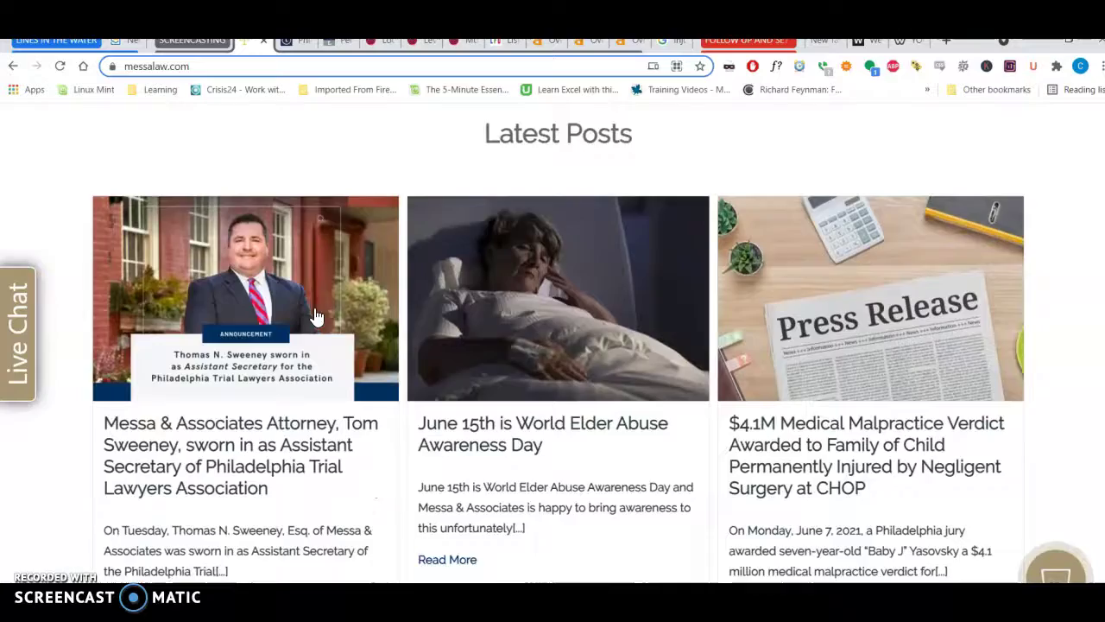
pyautogui.scroll(-2, 316, 316)
pyautogui.scroll(-5, 316, 316)
pyautogui.scroll(5, 316, 316)
pyautogui.scroll(5, 316, 316)
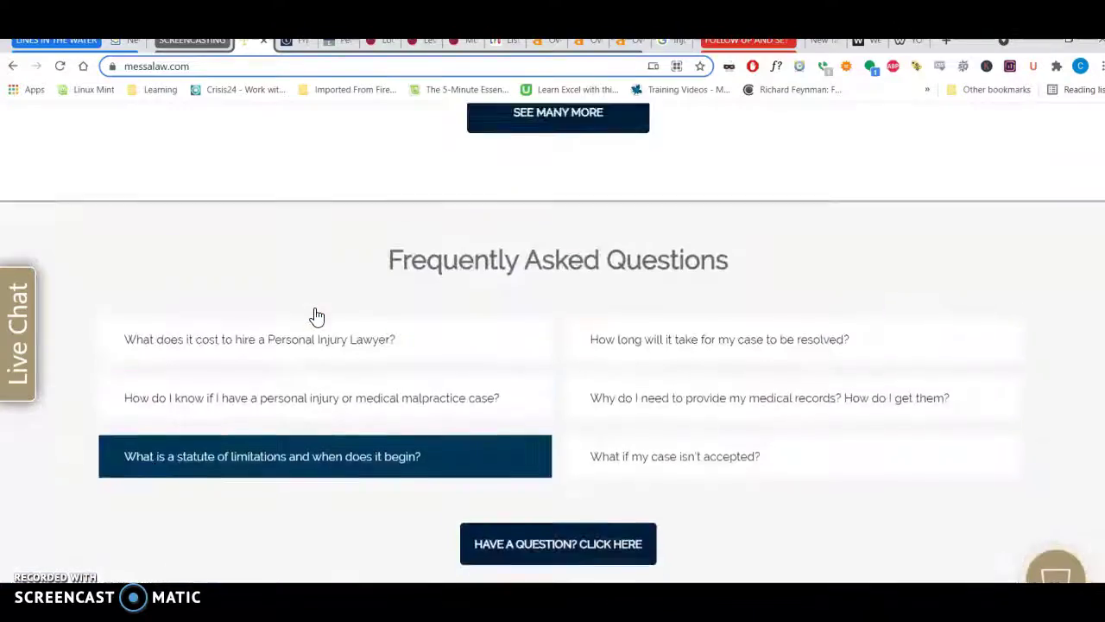
pyautogui.scroll(2, 316, 316)
pyautogui.scroll(5, 316, 316)
pyautogui.scroll(5, 316, 316)
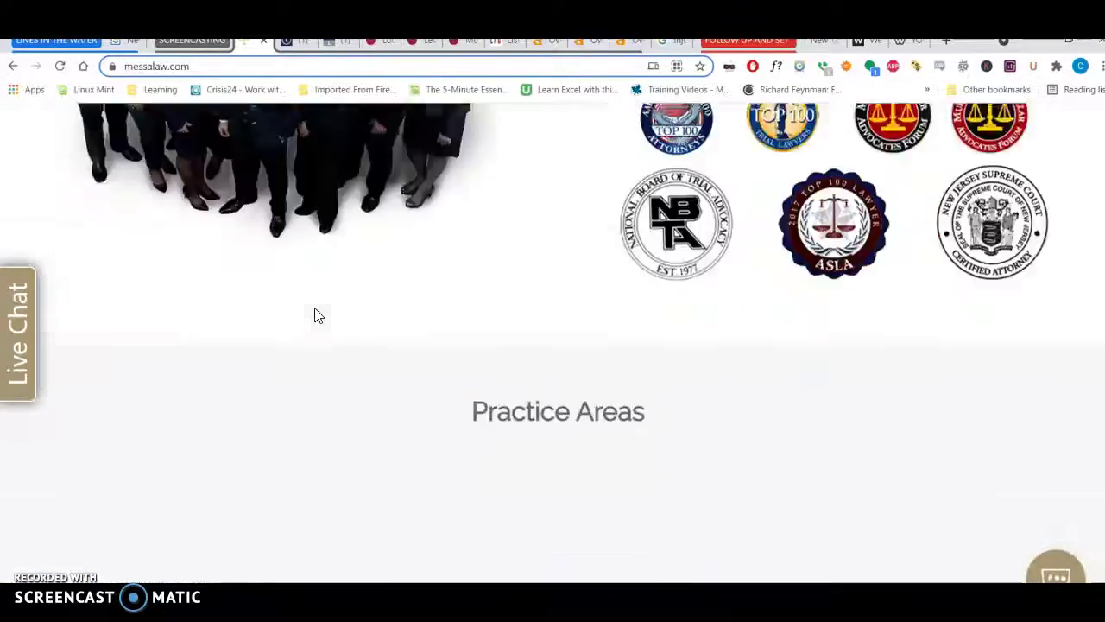
pyautogui.scroll(2, 316, 316)
pyautogui.scroll(5, 316, 316)
pyautogui.scroll(5, 316, 316)
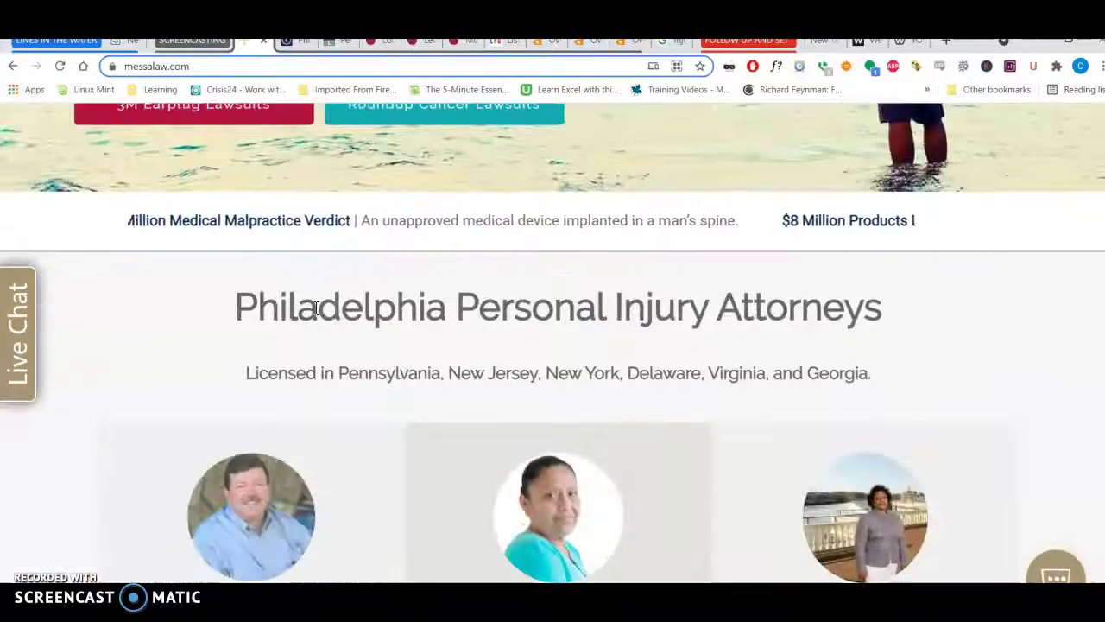
pyautogui.scroll(-5, 479, 354)
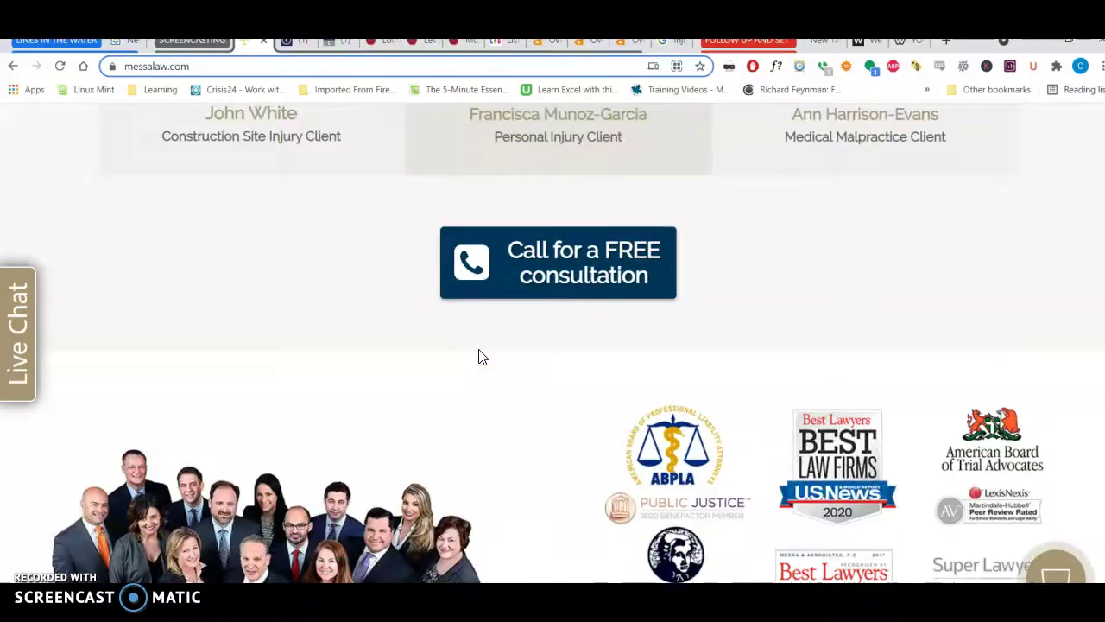
pyautogui.scroll(-2, 482, 357)
pyautogui.scroll(5, 481, 358)
pyautogui.scroll(4, 480, 358)
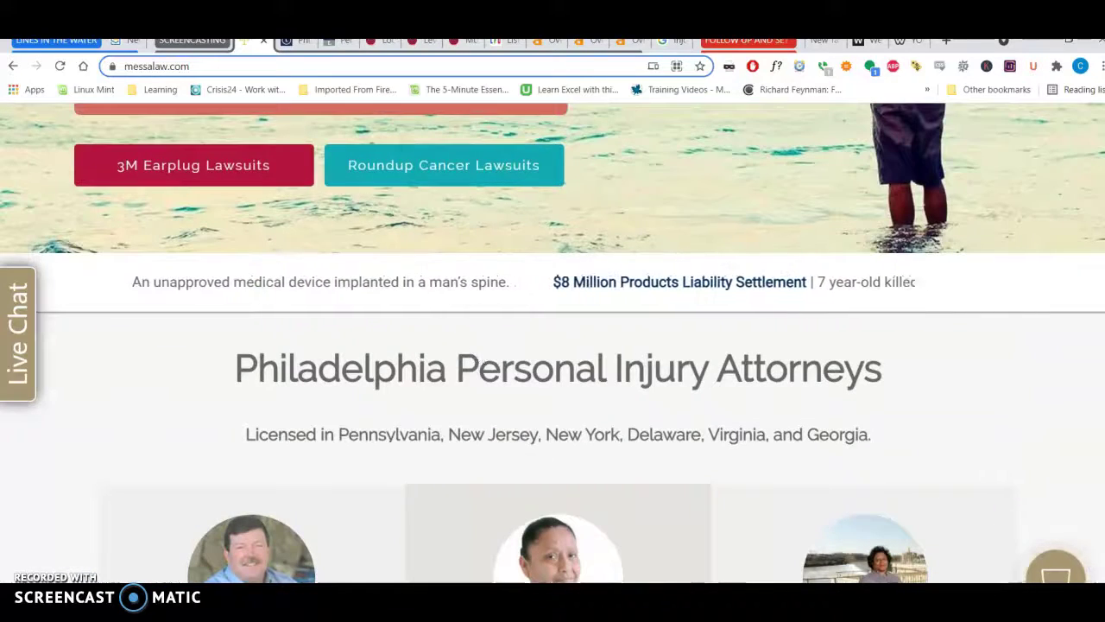
# - View the wordcounter.net result of 1,575 words for the messalaw.com home page
pyautogui.hotkey('ctrl', '9')
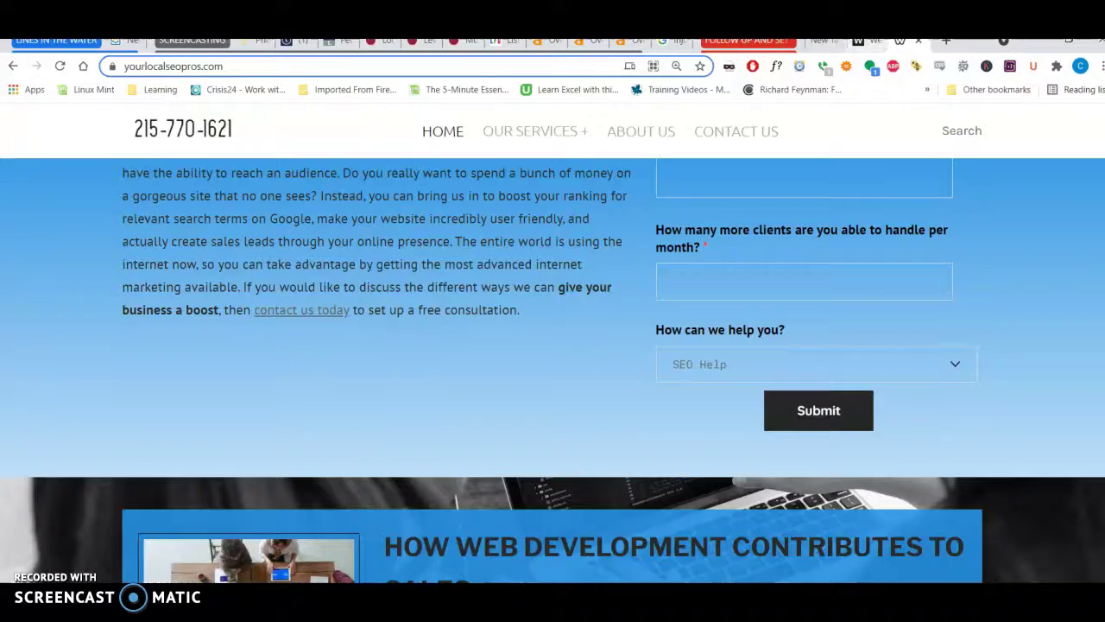
pyautogui.hotkey('ctrl', 'pageup')
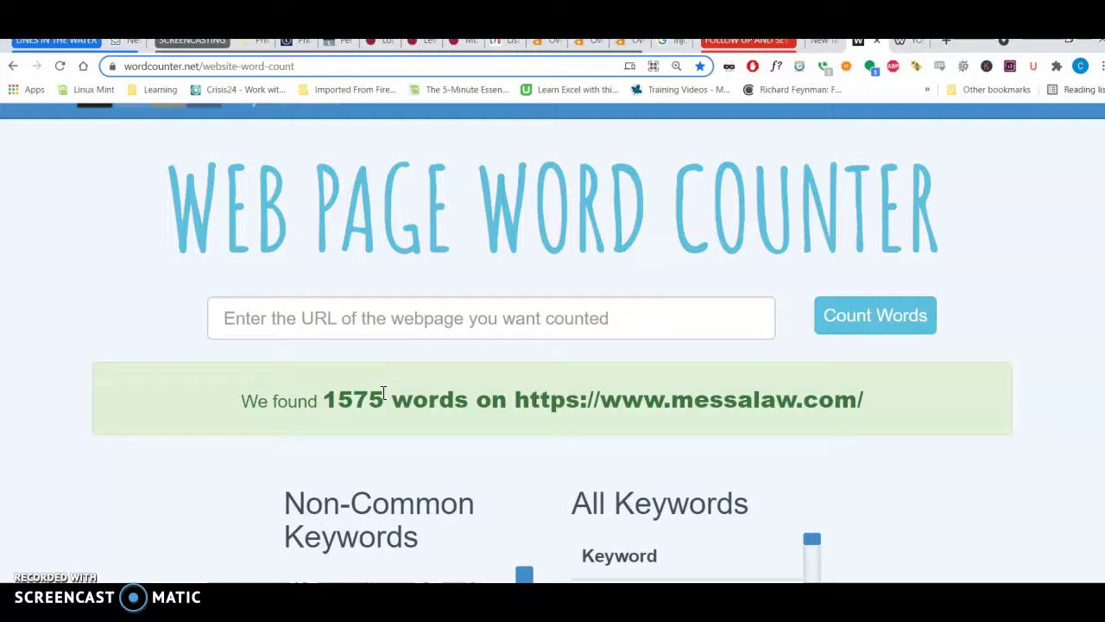
pyautogui.click(368, 371)
# - Return to messalaw.com and scroll down the homepage to the footer
pyautogui.click(250, 41)
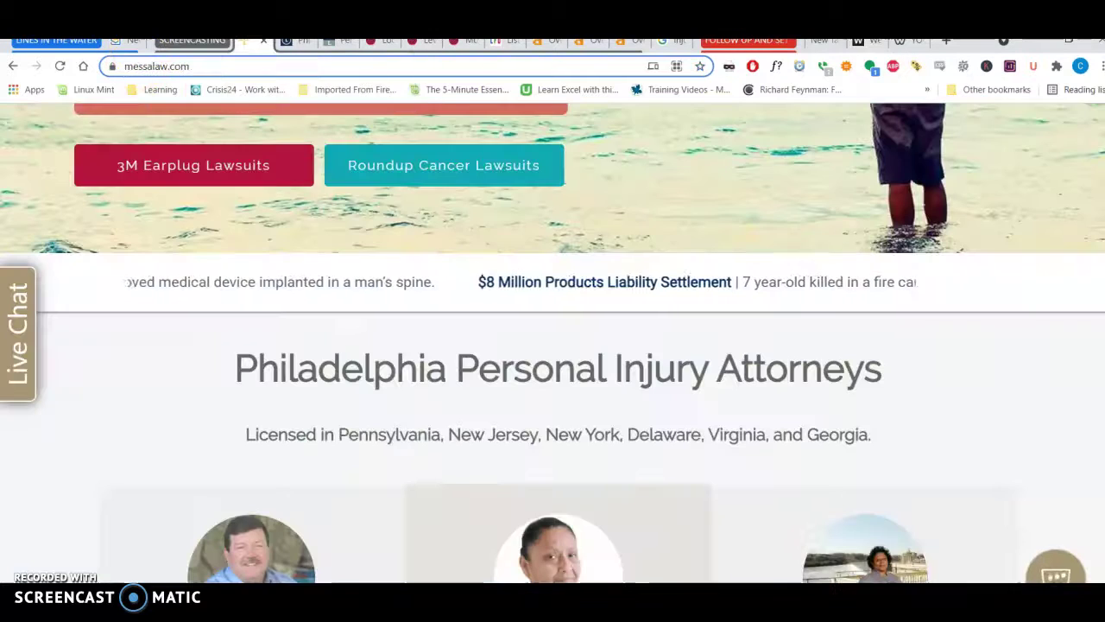
pyautogui.scroll(-2, 351, 423)
pyautogui.scroll(-5, 351, 422)
pyautogui.scroll(-1, 351, 422)
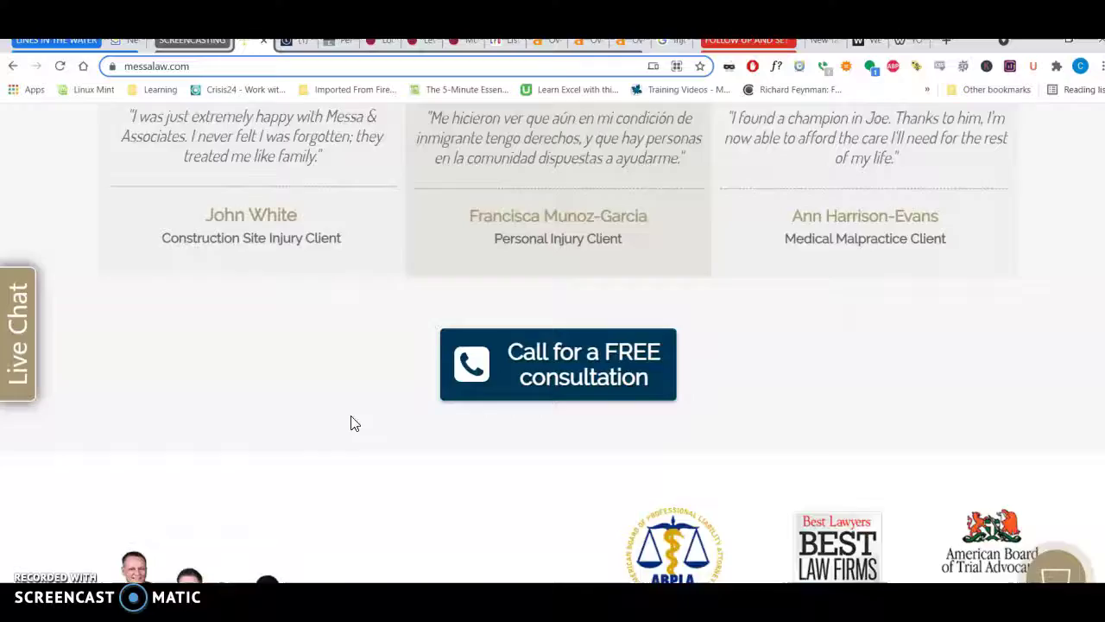
pyautogui.scroll(-4, 351, 424)
pyautogui.scroll(10, 350, 417)
pyautogui.scroll(5, 351, 417)
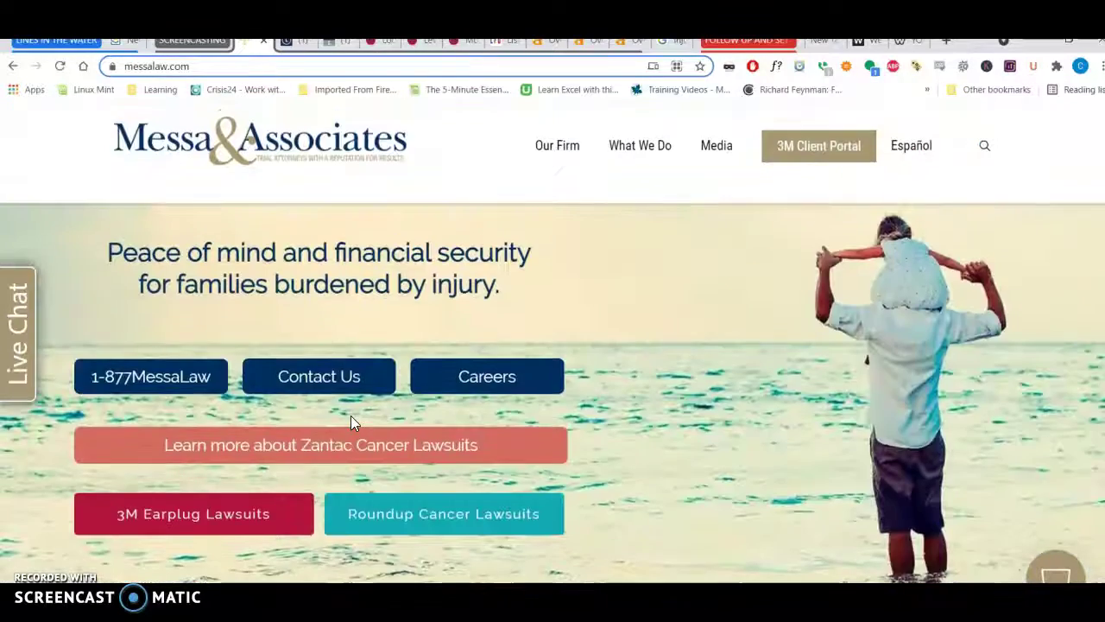
pyautogui.scroll(-5, 351, 418)
pyautogui.scroll(-5, 351, 418)
pyautogui.scroll(-4, 350, 418)
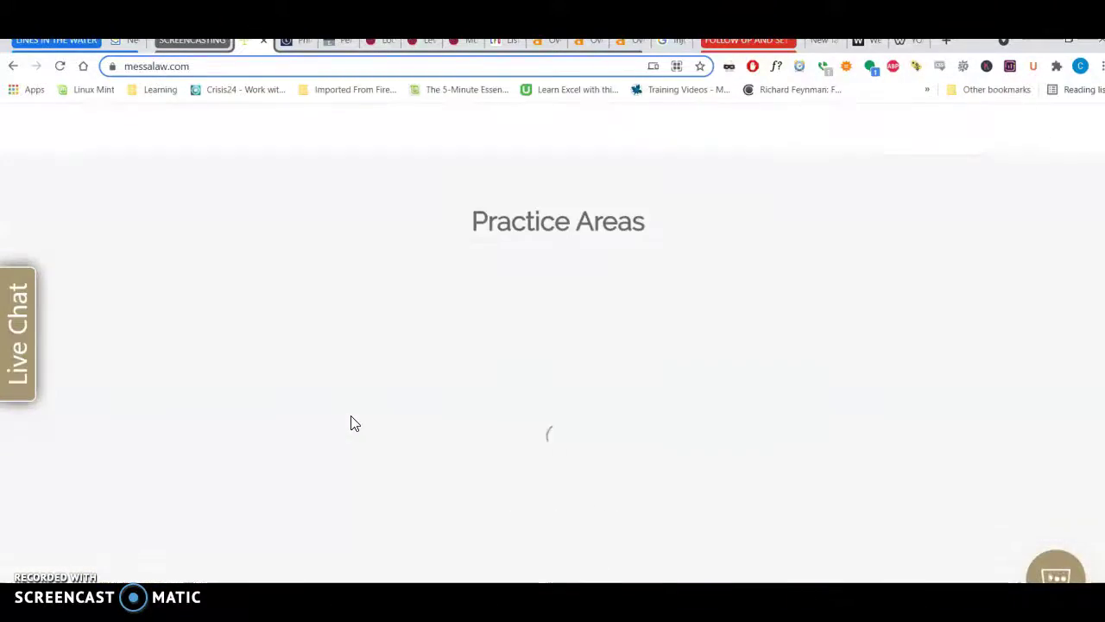
pyautogui.scroll(-3, 351, 418)
pyautogui.scroll(-2, 351, 422)
pyautogui.scroll(-2, 350, 422)
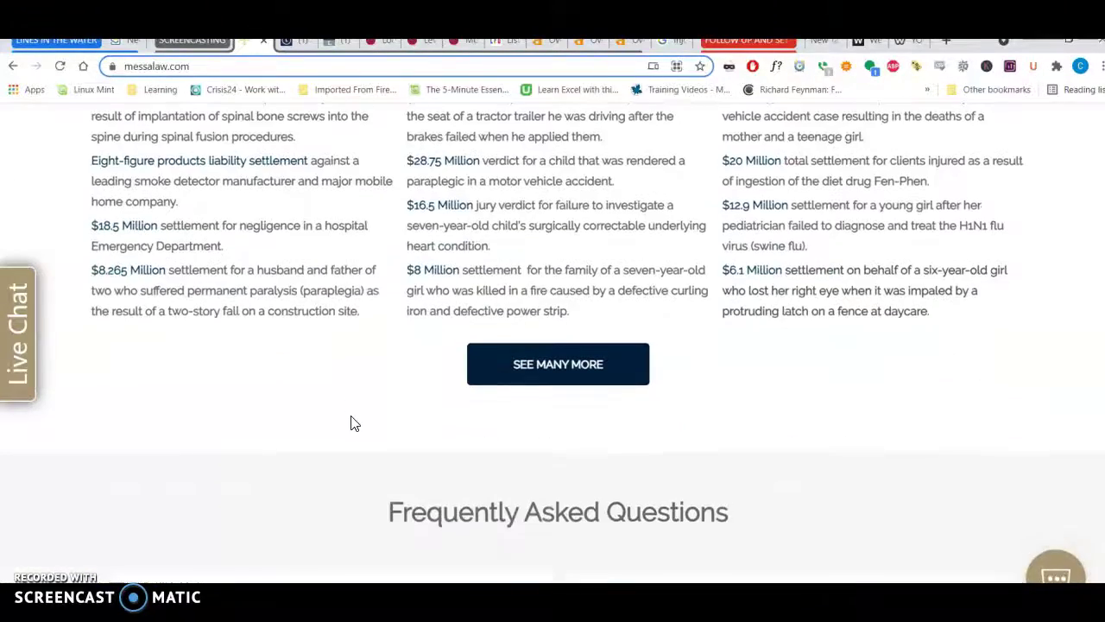
pyautogui.scroll(-5, 352, 423)
pyautogui.scroll(-1, 350, 423)
pyautogui.scroll(-4, 350, 423)
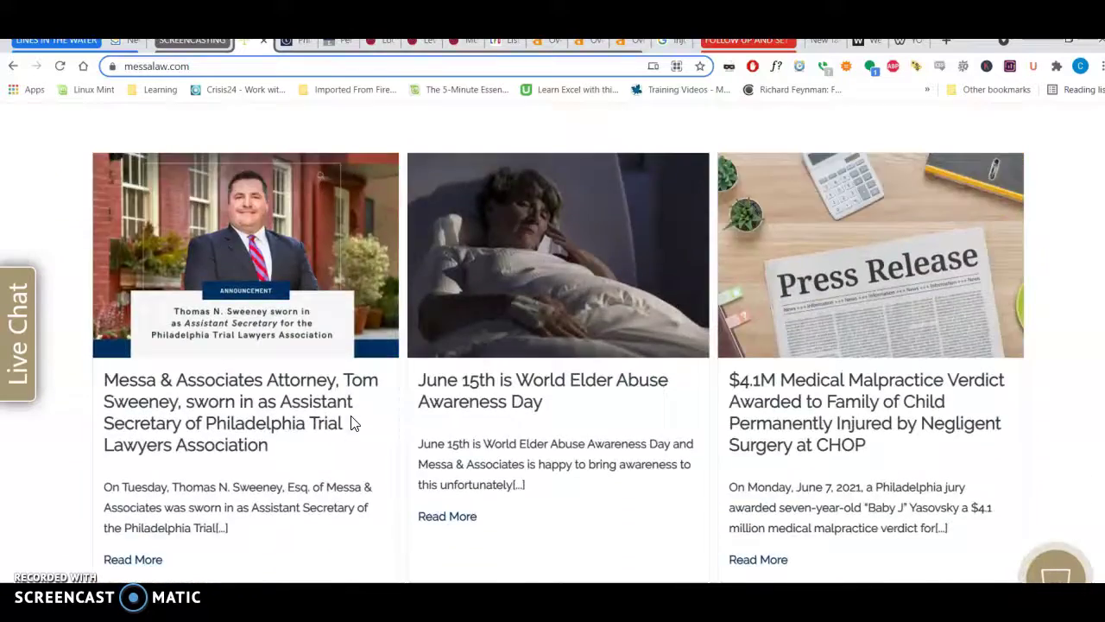
pyautogui.scroll(5, 351, 423)
pyautogui.scroll(-5, 351, 423)
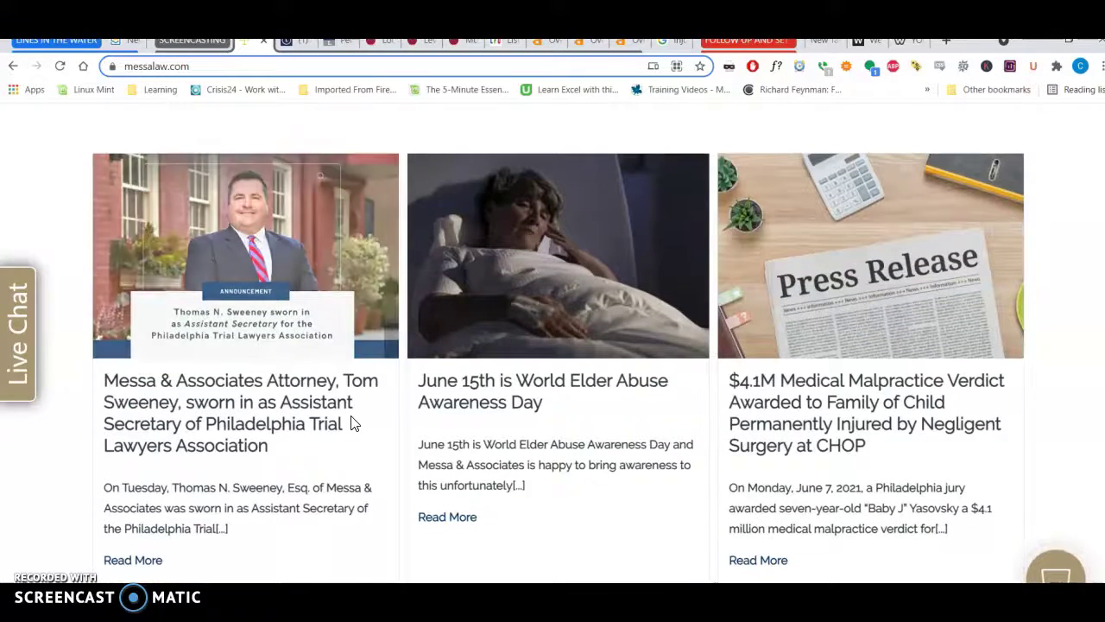
pyautogui.scroll(-2, 350, 422)
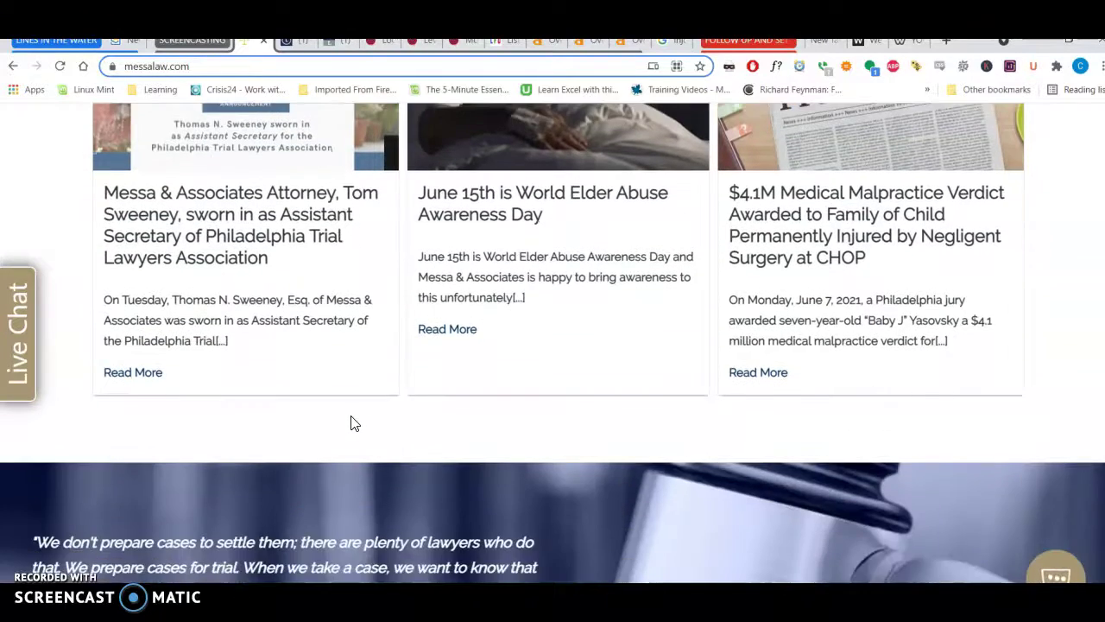
pyautogui.scroll(-3, 350, 422)
pyautogui.scroll(-6, 351, 423)
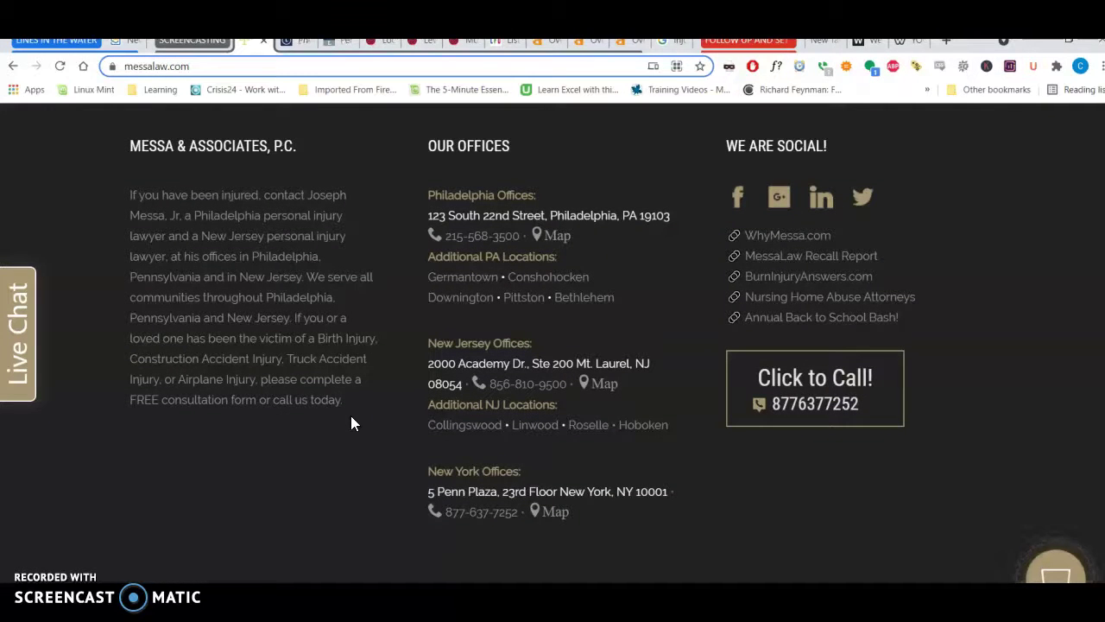
# - Scroll back up past the client testimonials to the homepage headline section
pyautogui.scroll(5, 350, 423)
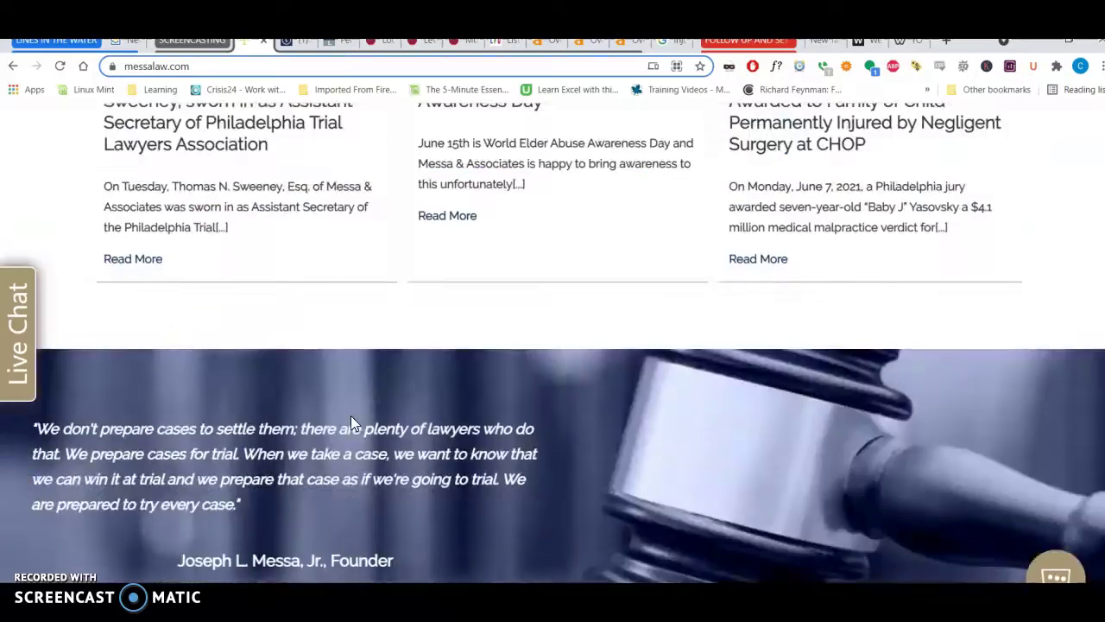
pyautogui.scroll(5, 350, 423)
pyautogui.scroll(4, 351, 423)
pyautogui.scroll(2, 350, 422)
pyautogui.scroll(5, 350, 422)
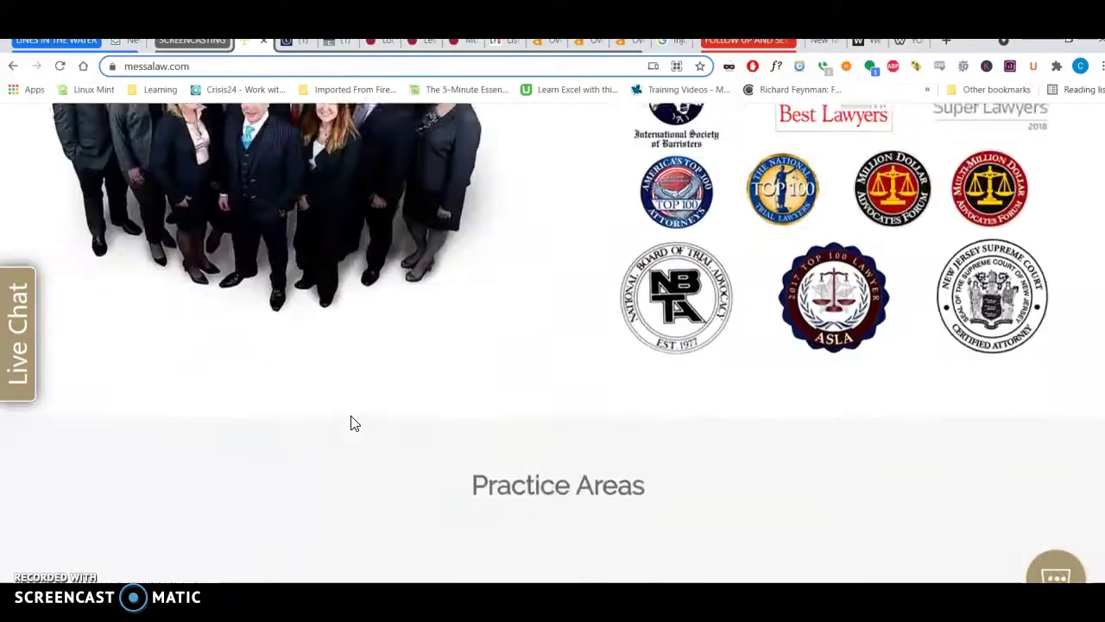
pyautogui.scroll(5, 351, 423)
pyautogui.scroll(3, 353, 423)
pyautogui.scroll(1, 353, 424)
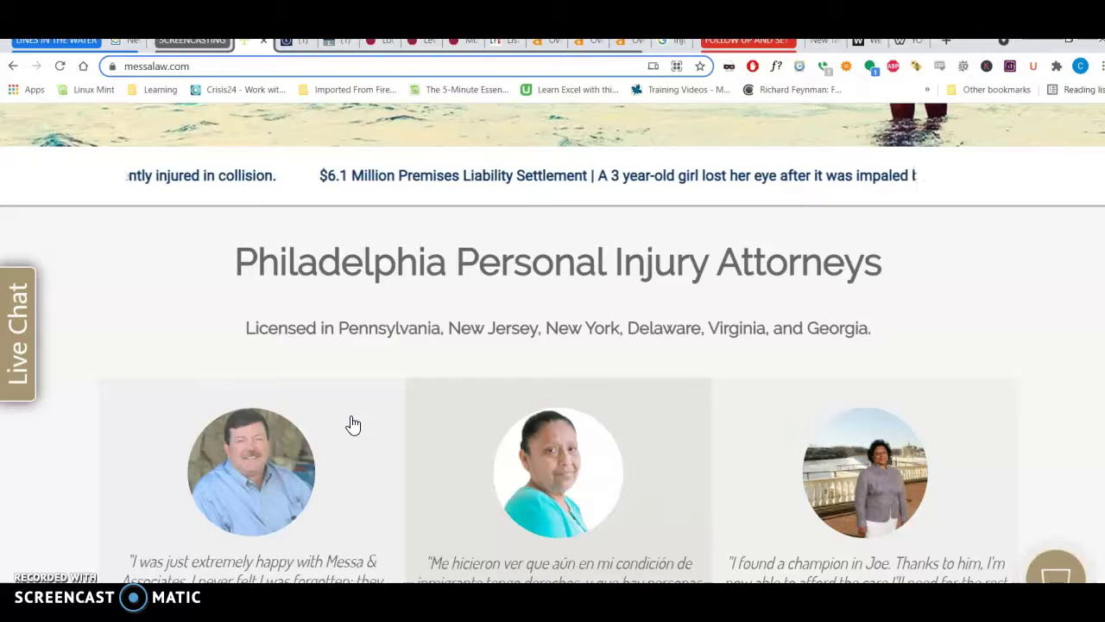
pyautogui.scroll(5, 353, 423)
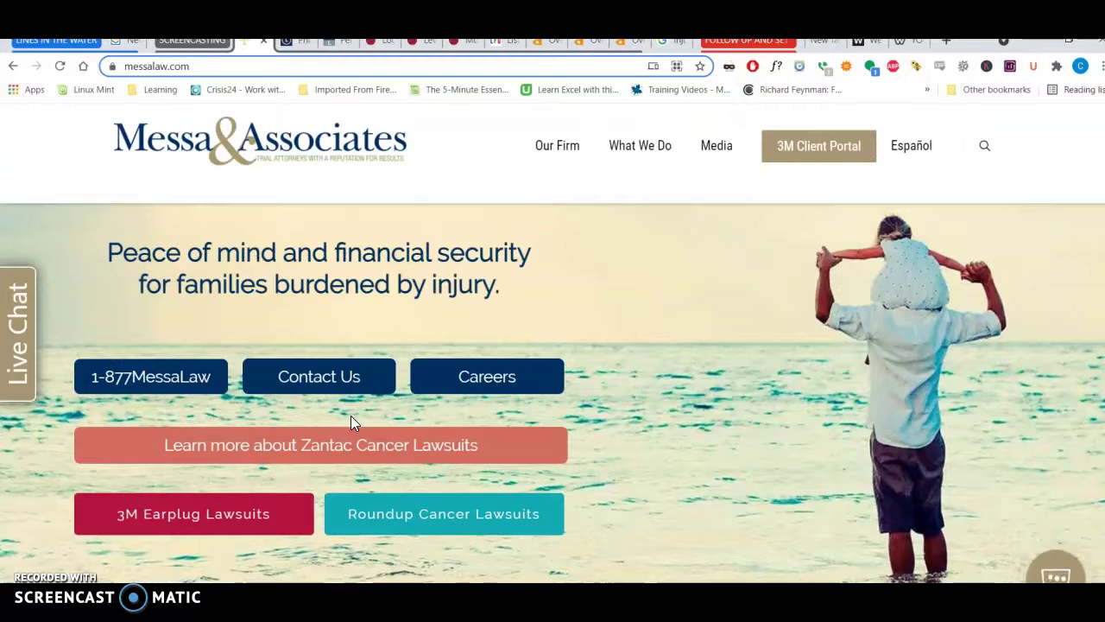
pyautogui.scroll(-5, 351, 421)
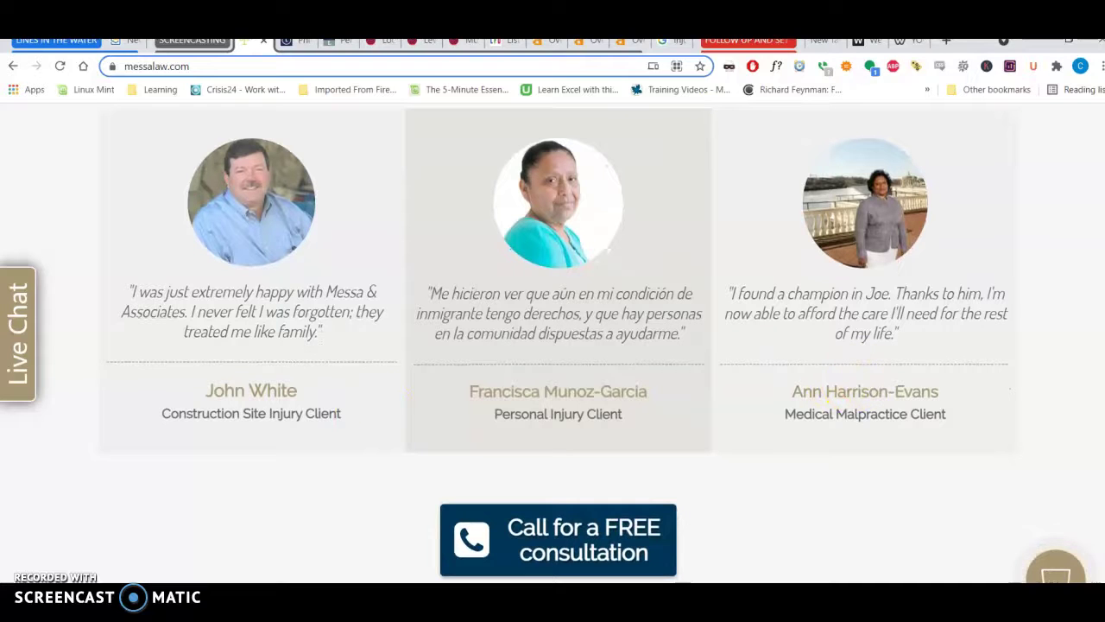
pyautogui.scroll(5, 1068, 270)
pyautogui.scroll(3, 1066, 263)
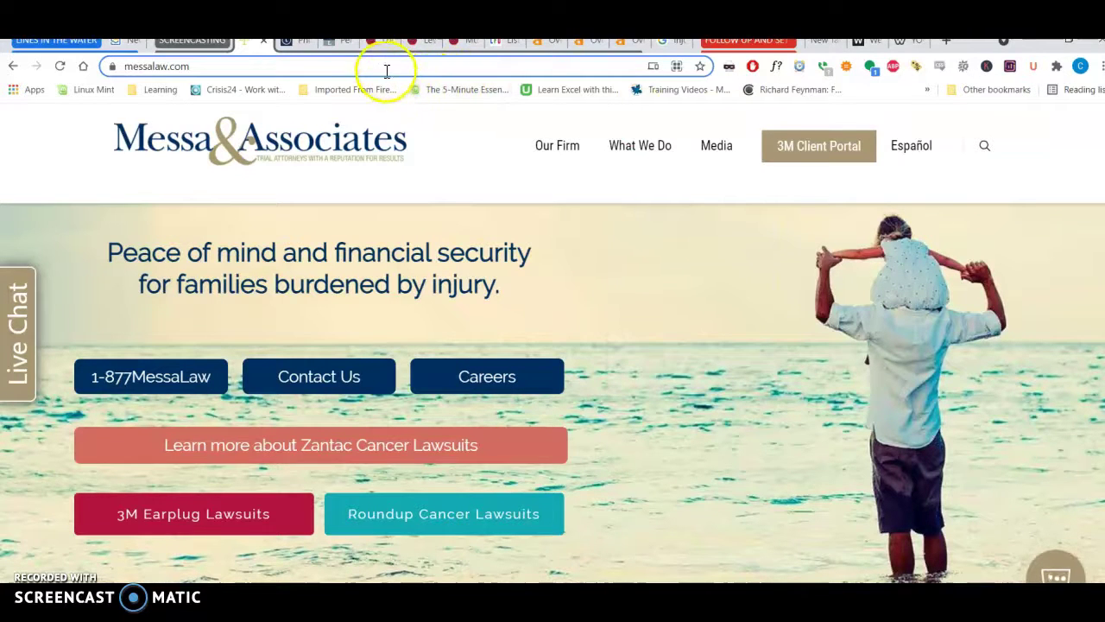
pyautogui.scroll(-3, 557, 328)
pyautogui.scroll(-7, 564, 347)
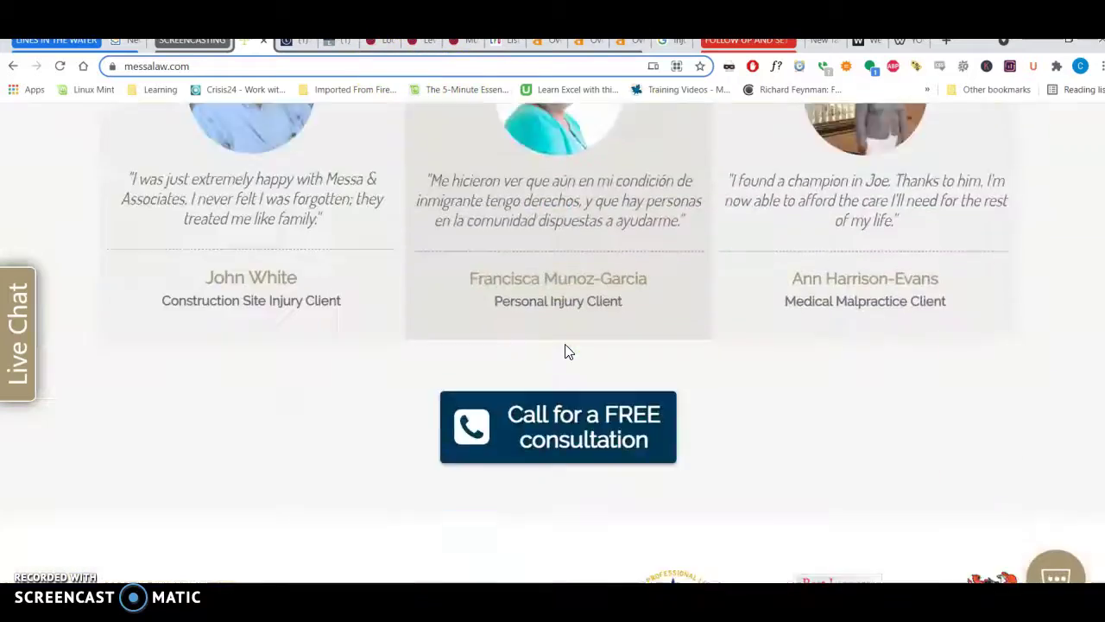
pyautogui.scroll(4, 564, 348)
pyautogui.scroll(5, 564, 347)
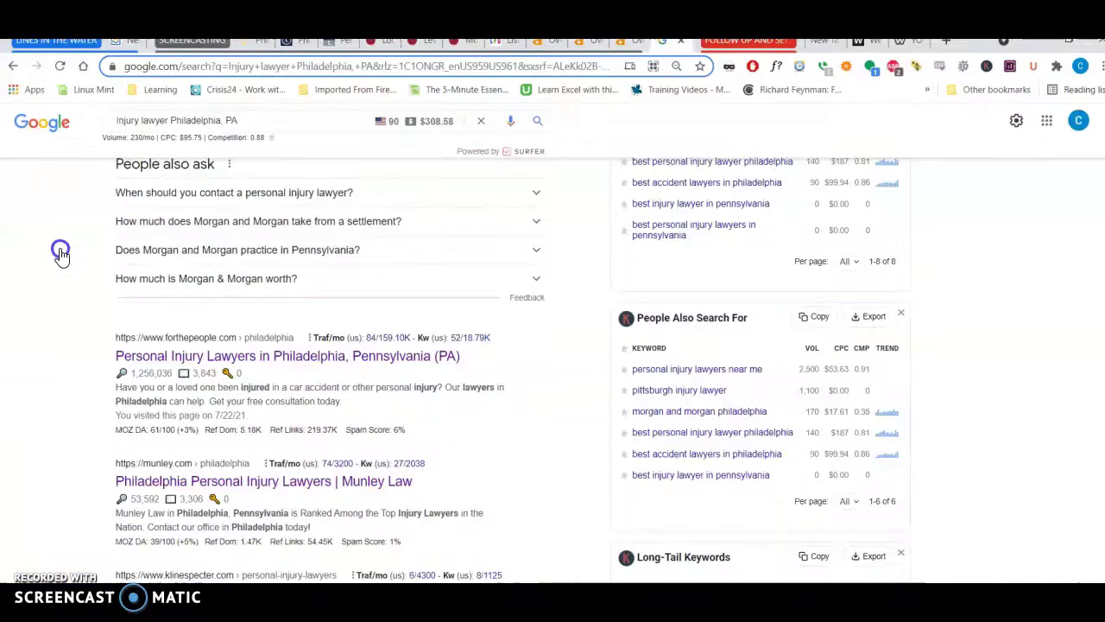
pyautogui.scroll(2, 60, 252)
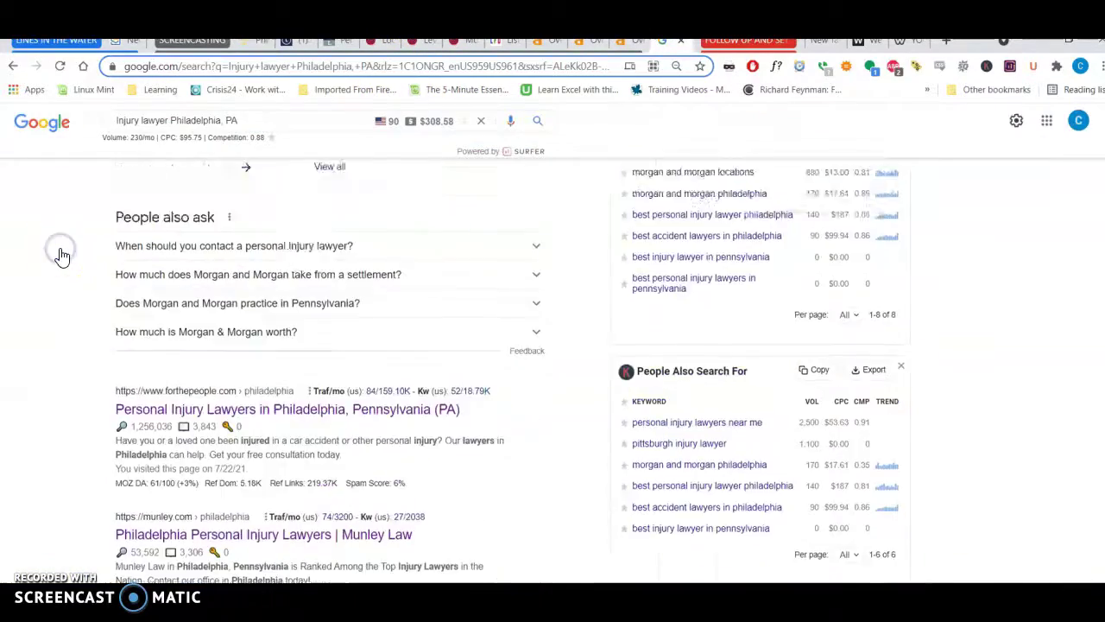
pyautogui.scroll(5, 60, 253)
pyautogui.scroll(5, 61, 256)
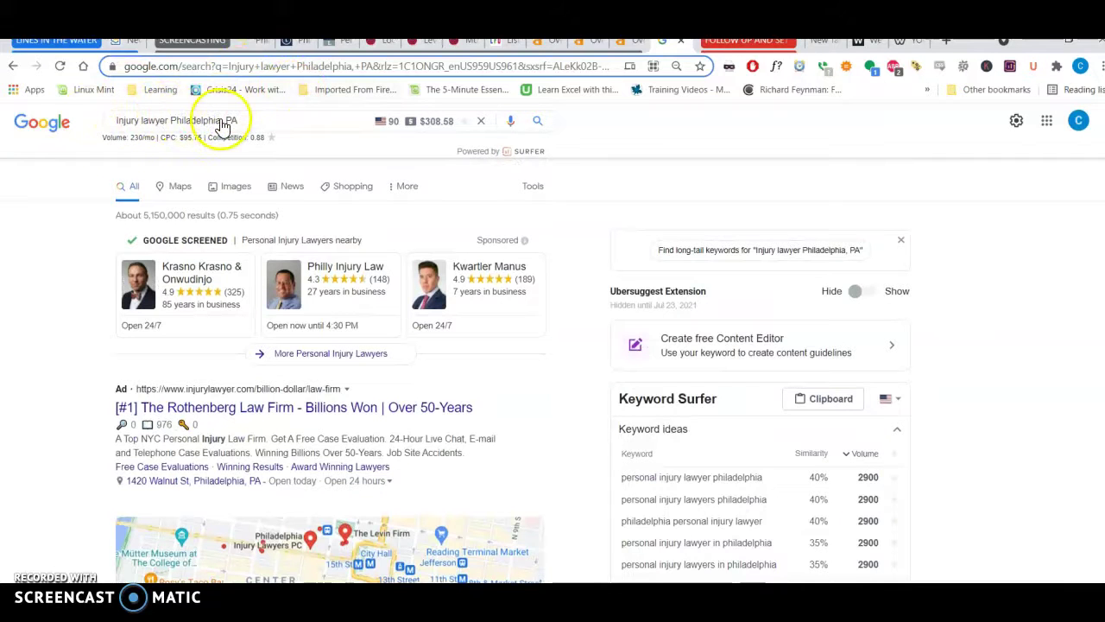
pyautogui.scroll(-3, 46, 344)
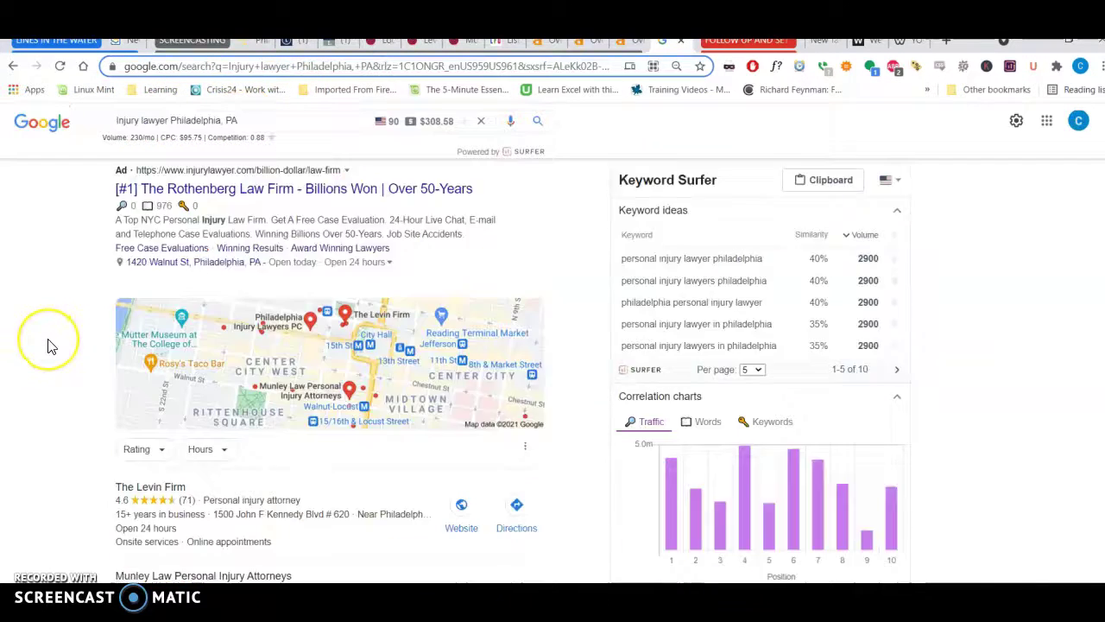
pyautogui.scroll(-2, 48, 345)
pyautogui.scroll(3, 50, 346)
pyautogui.scroll(-1, 29, 419)
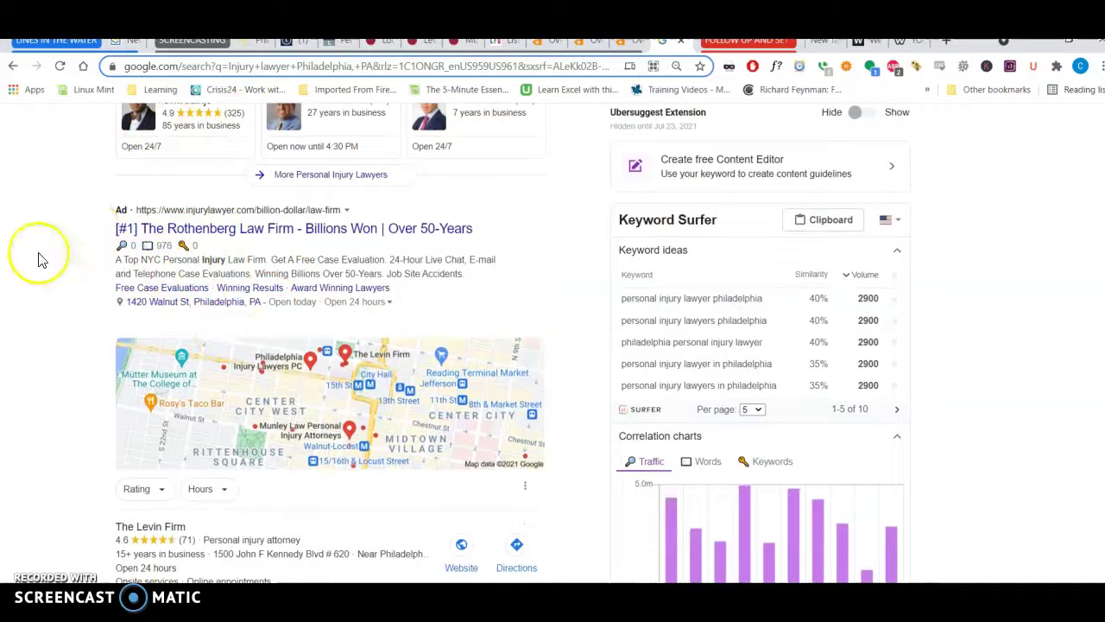
pyautogui.scroll(-3, 61, 297)
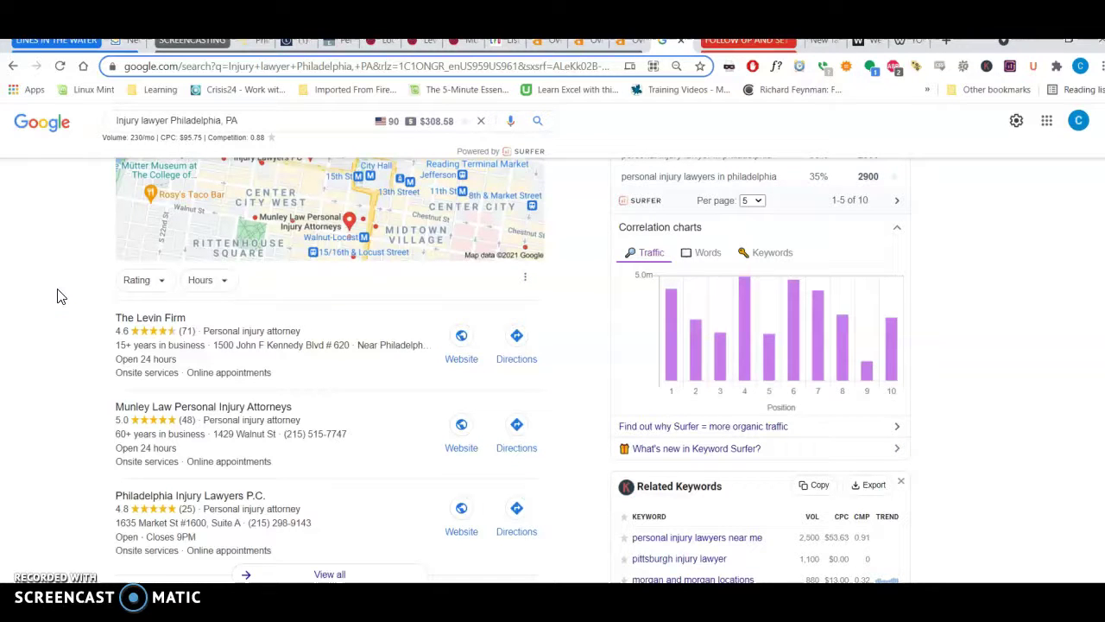
pyautogui.scroll(2, 59, 294)
pyautogui.scroll(3, 59, 294)
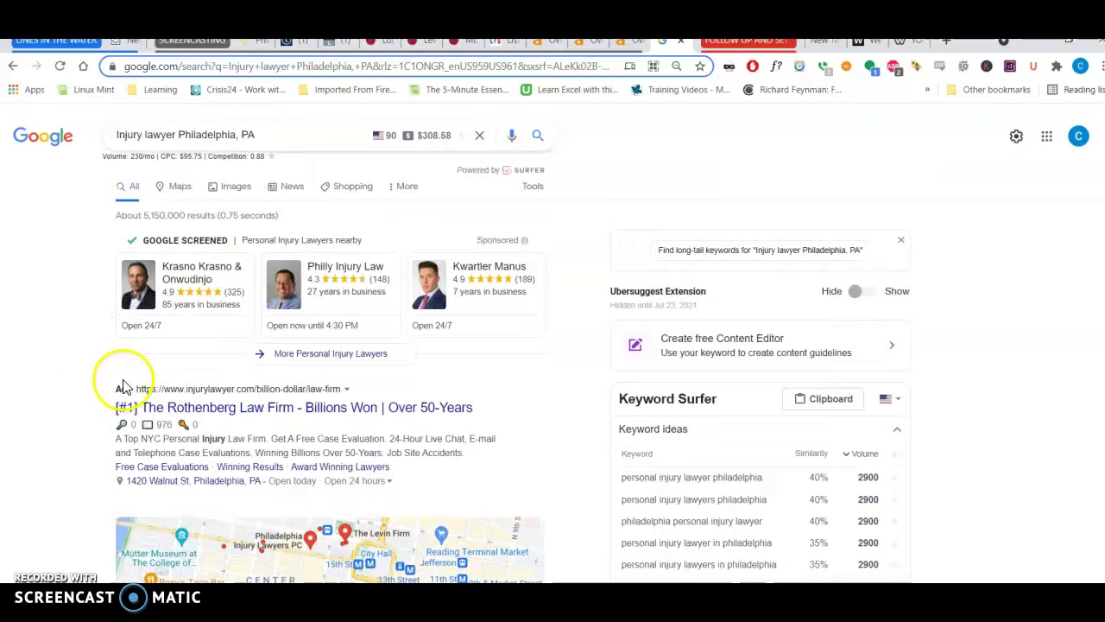
pyautogui.scroll(-1, 76, 453)
pyautogui.scroll(-2, 76, 454)
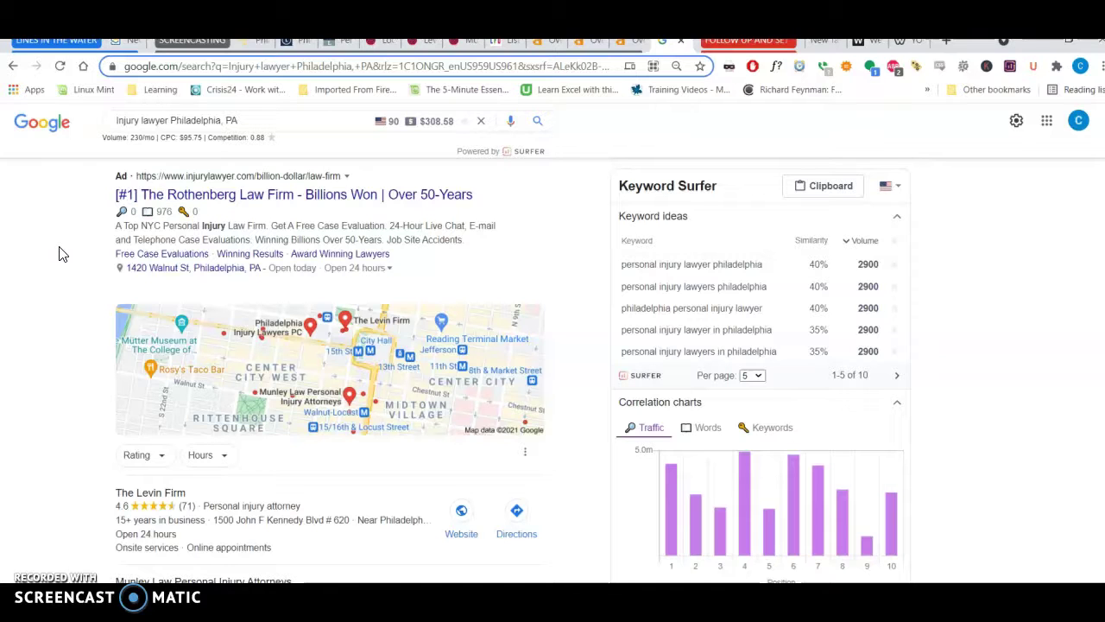
pyautogui.scroll(-2, 61, 253)
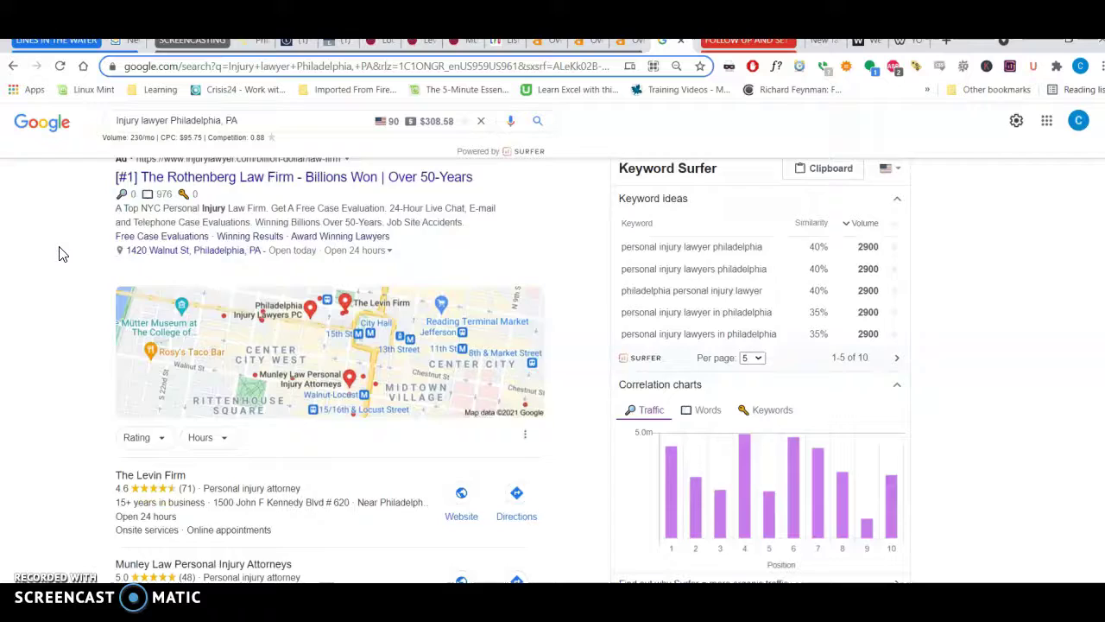
pyautogui.scroll(3, 61, 253)
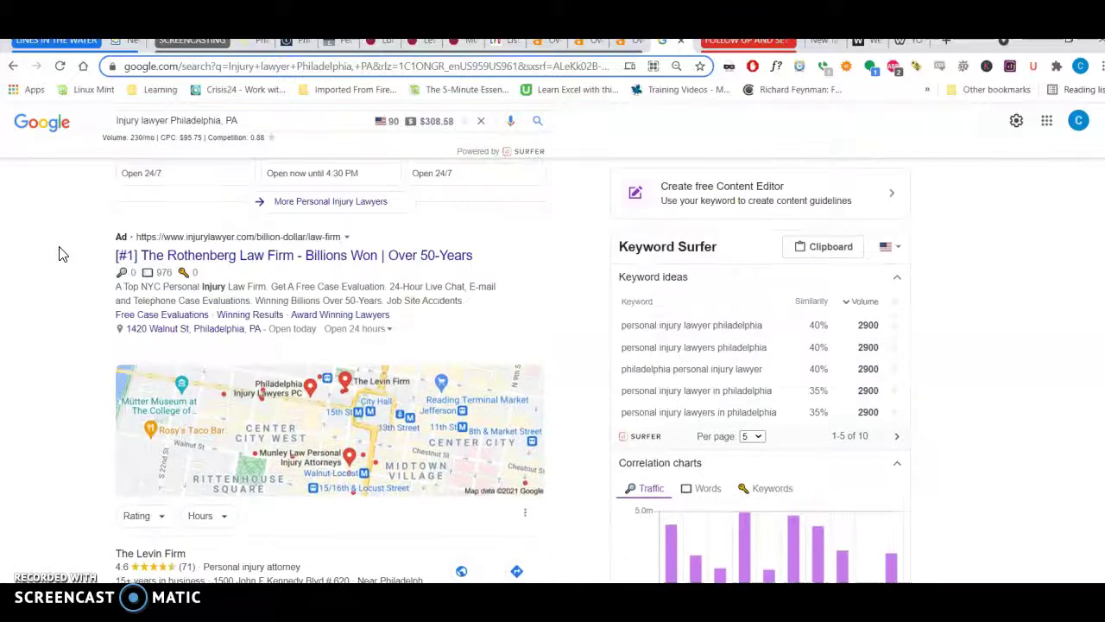
# - Compare the local pack listings for The Levin Firm, Munley Law and Philadelphia Injury Lawyers
pyautogui.scroll(-3, 60, 253)
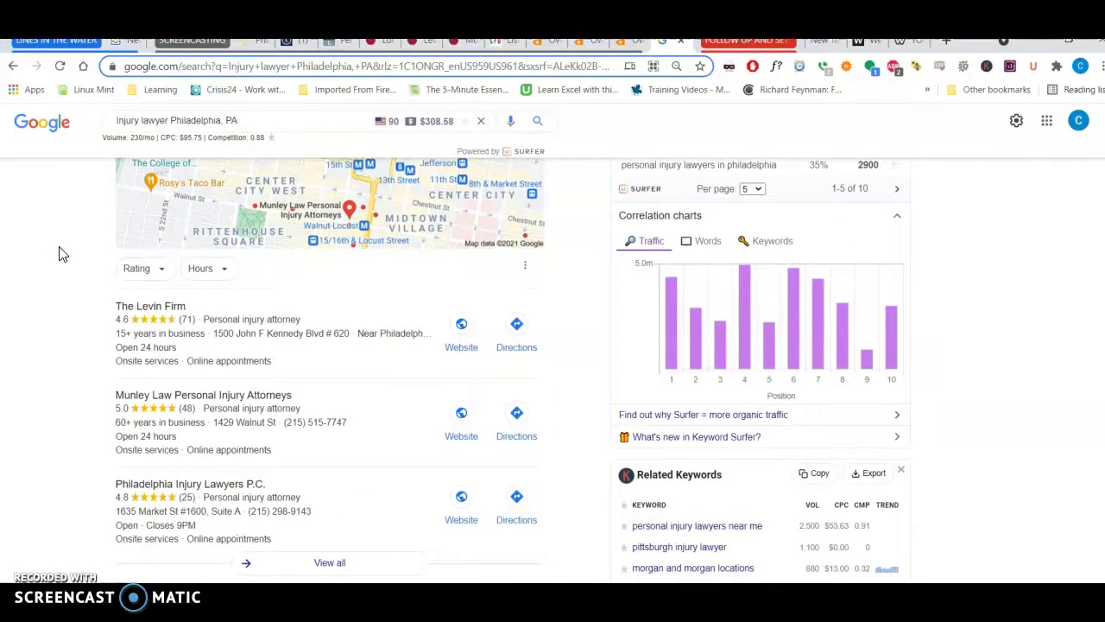
pyautogui.scroll(2, 61, 253)
pyautogui.scroll(-1, 61, 253)
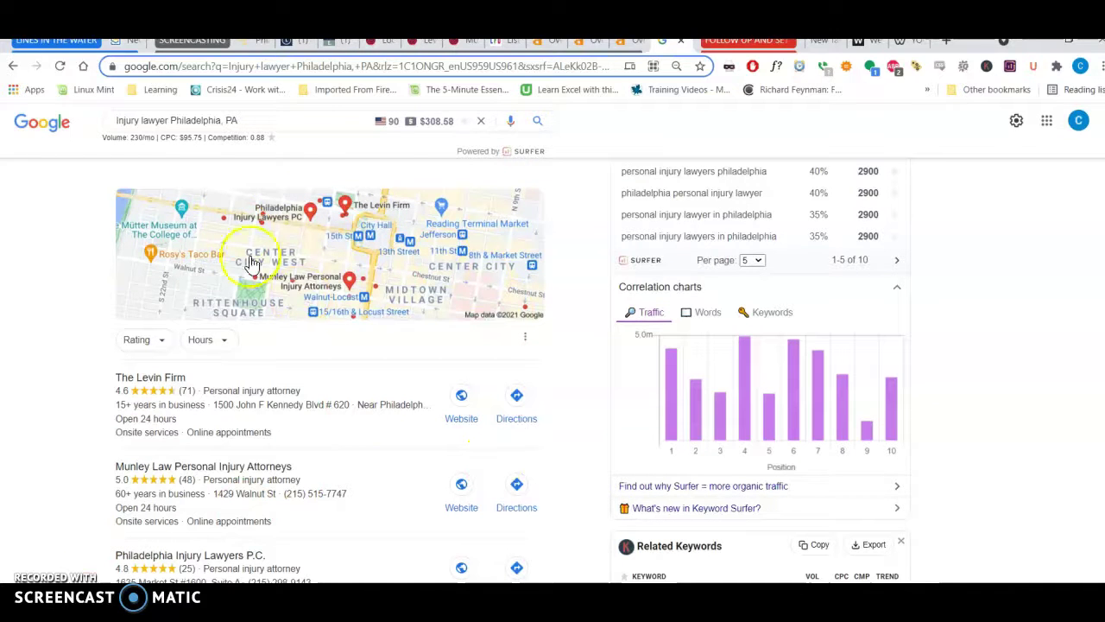
pyautogui.scroll(-1, 33, 452)
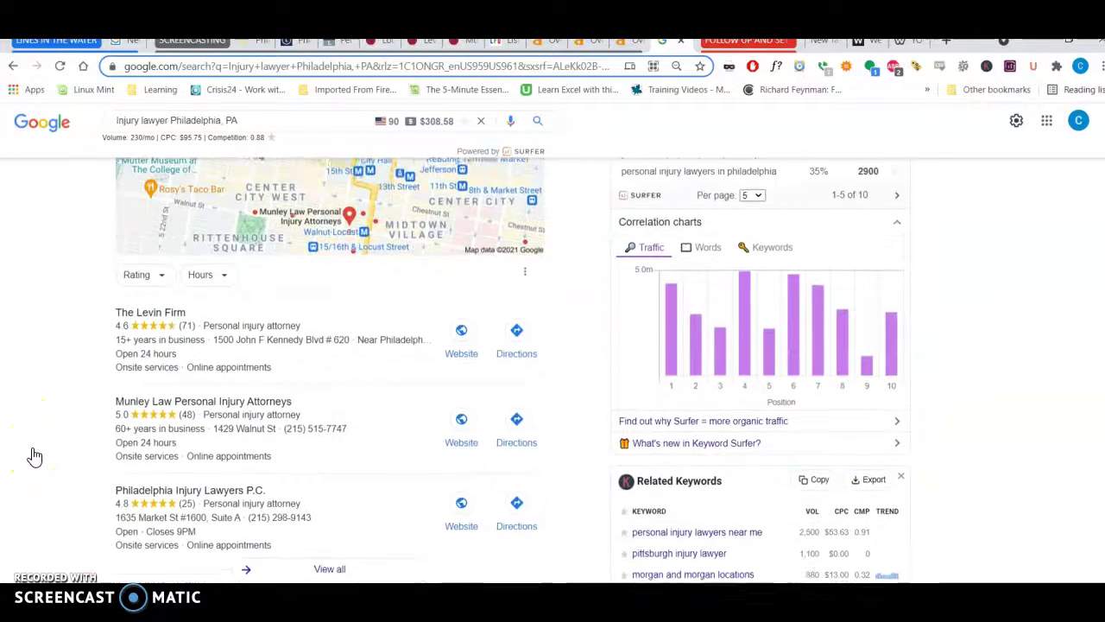
pyautogui.scroll(1, 35, 454)
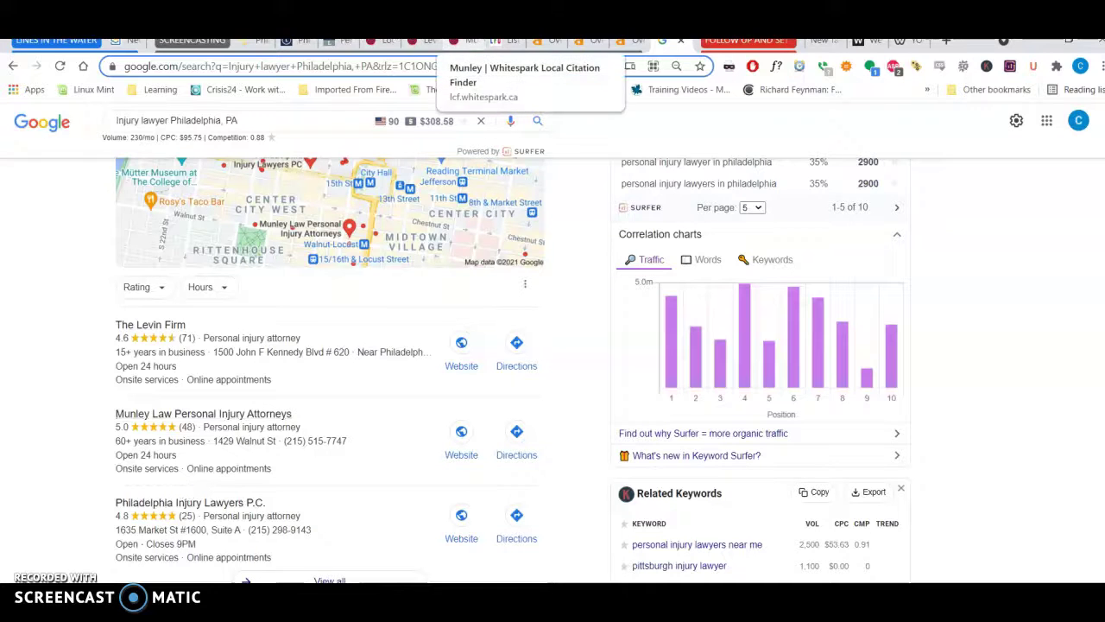
# - Open Messa & Associates' citation sources search and zoom the page out to 75%
pyautogui.click(419, 40)
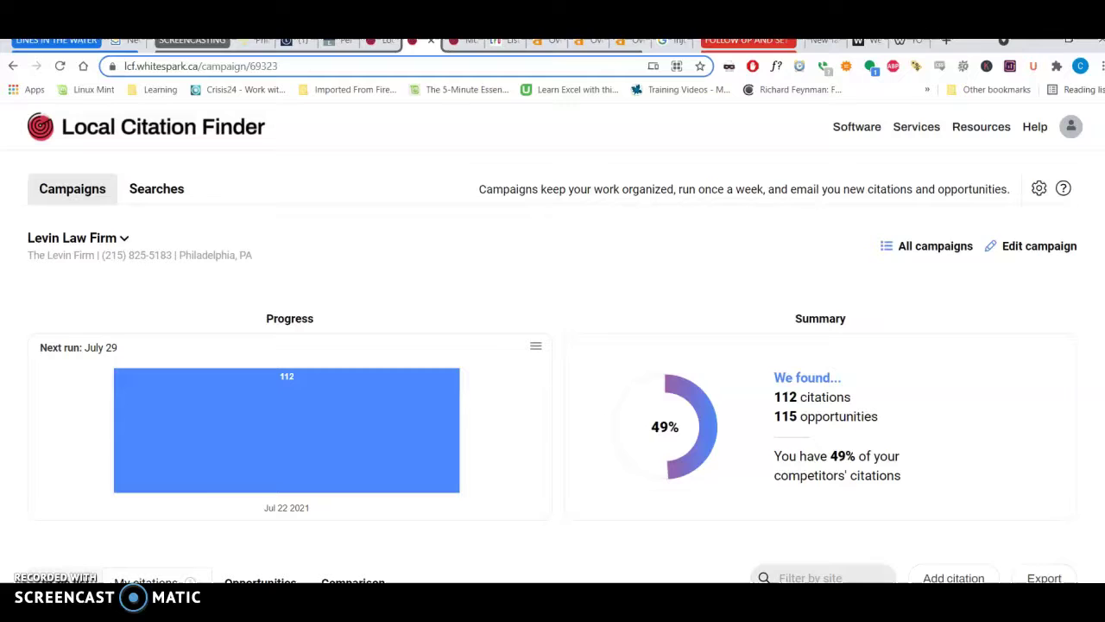
pyautogui.click(380, 41)
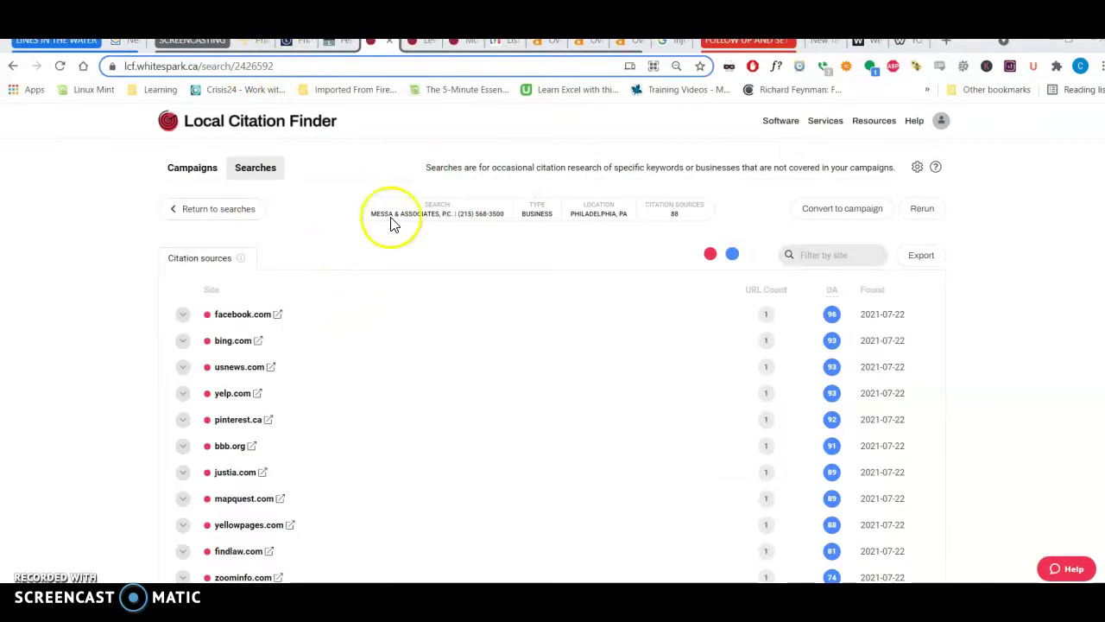
pyautogui.hotkey('ctrl', '+')
pyautogui.hotkey('ctrl', '+')
pyautogui.hotkey('ctrl', '+')
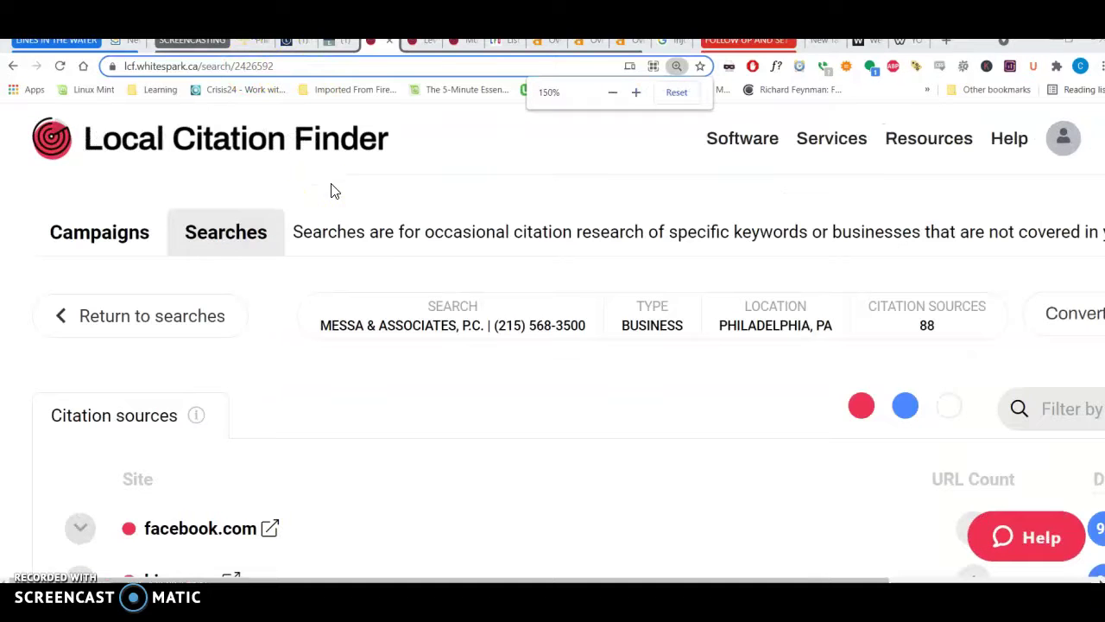
pyautogui.hotkey('ctrl', '-')
pyautogui.hotkey('ctrl', '-')
pyautogui.hotkey('ctrl', '-')
pyautogui.hotkey('ctrl', '-')
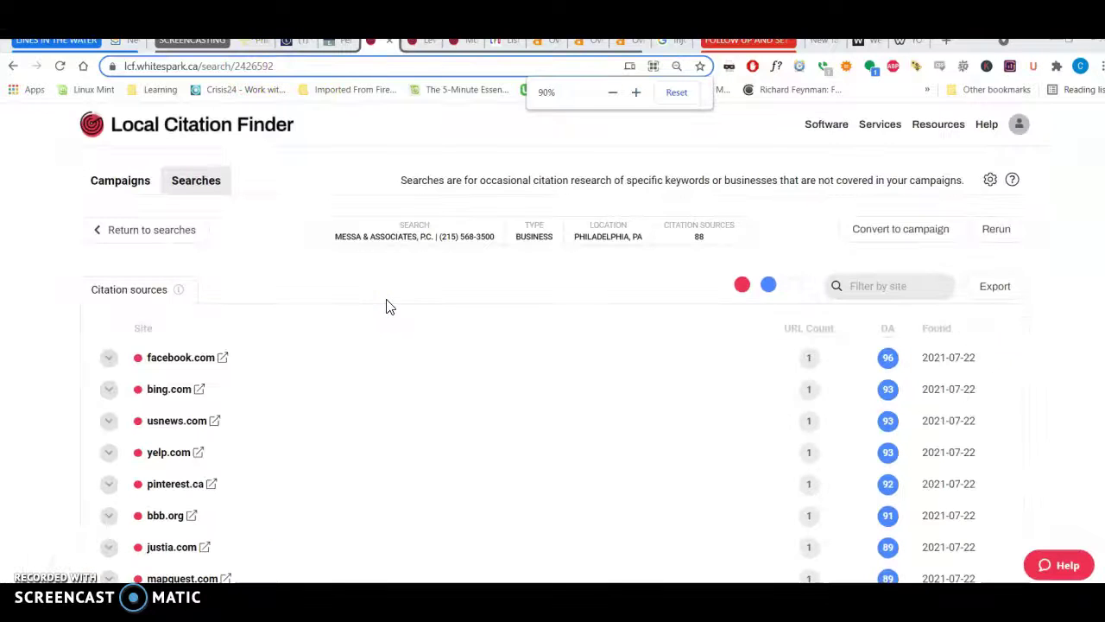
pyautogui.click(612, 92)
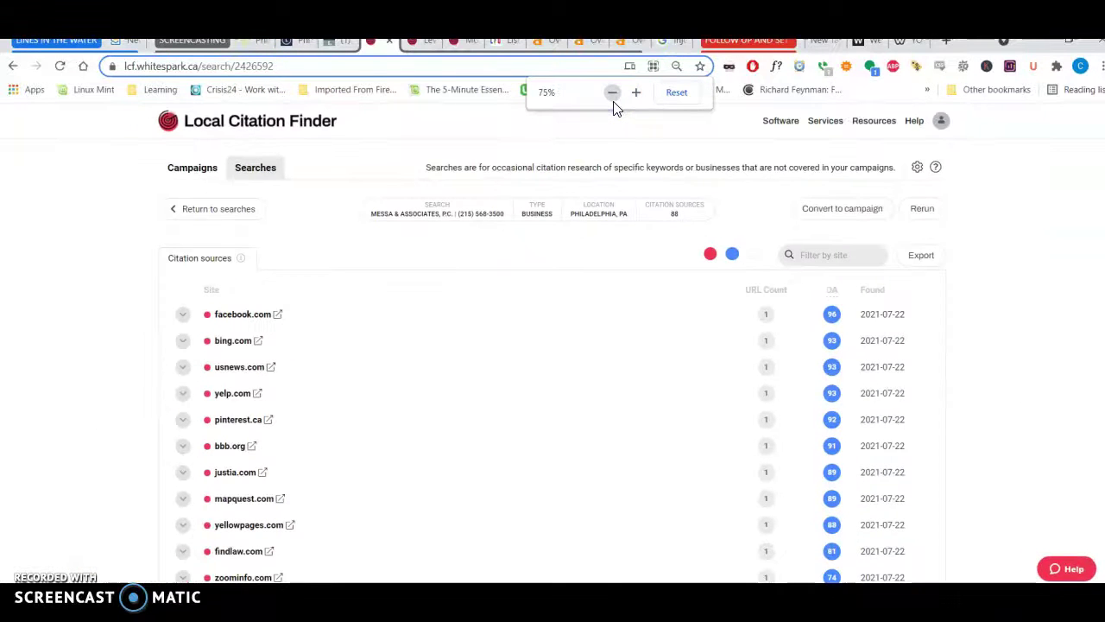
pyautogui.click(110, 286)
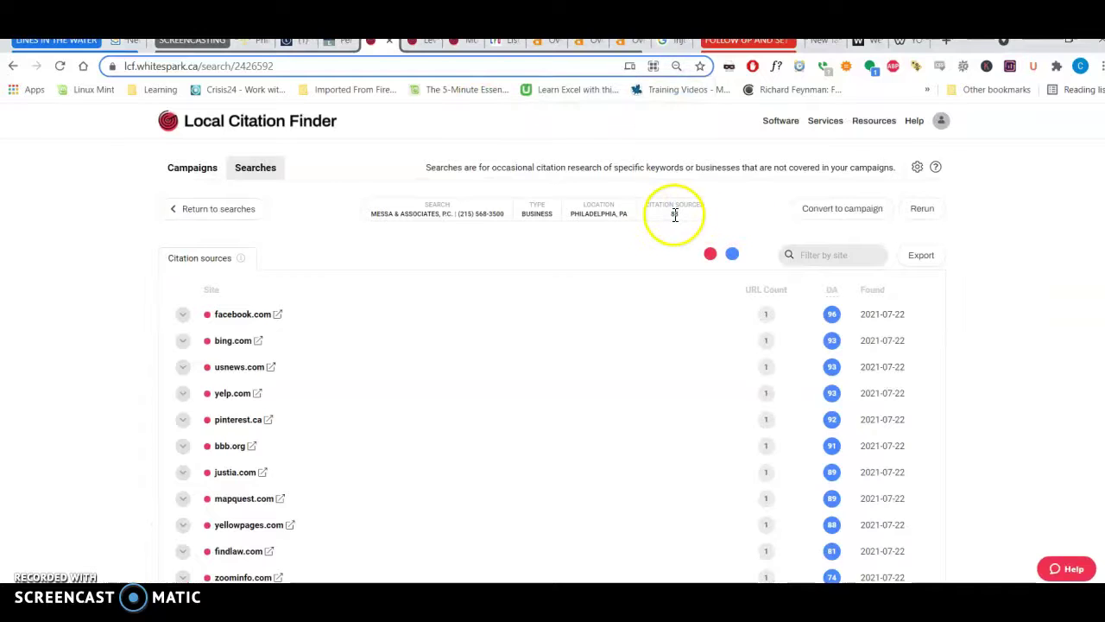
# - Scroll through all 88 citation sources, then bring up the Levin Law Firm campaign
pyautogui.scroll(-2, 674, 214)
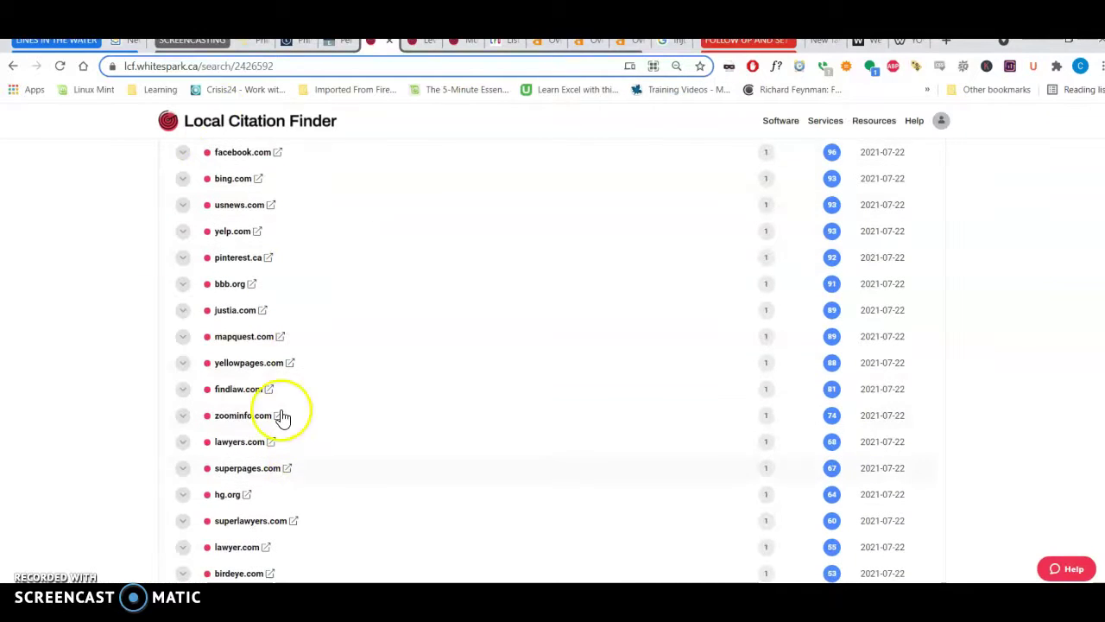
pyautogui.scroll(-2, 212, 410)
pyautogui.scroll(-2, 212, 410)
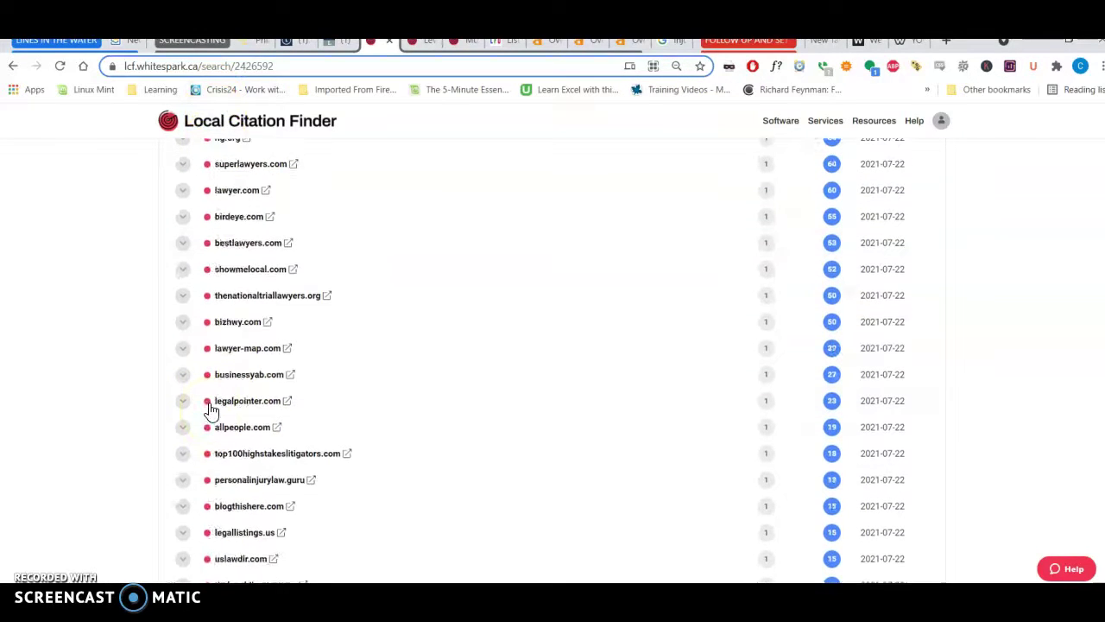
pyautogui.scroll(-4, 212, 410)
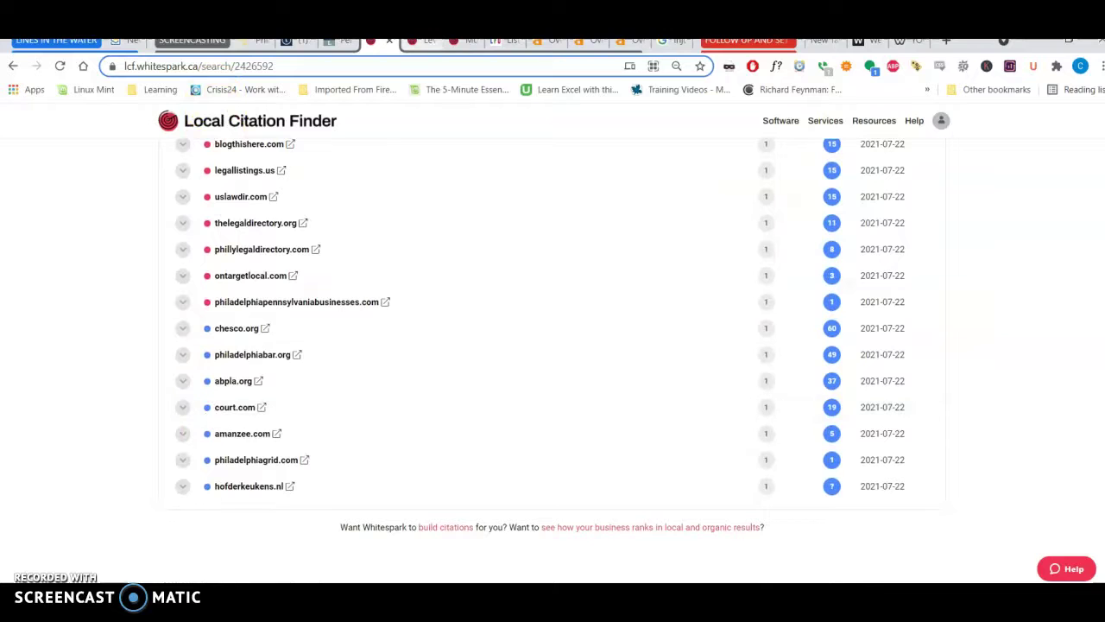
pyautogui.click(419, 41)
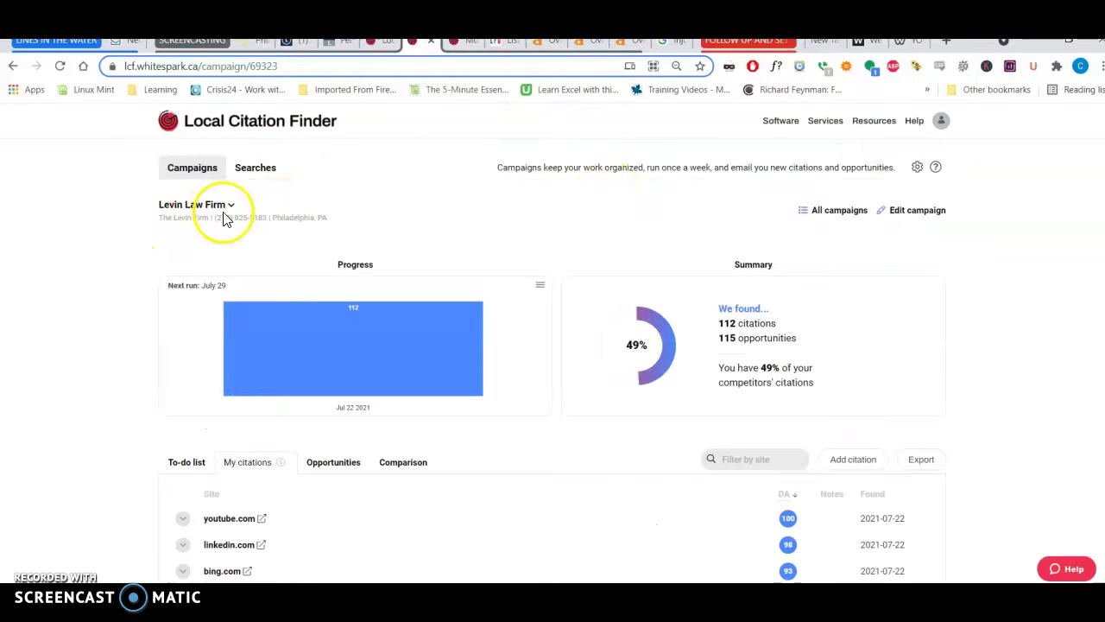
# - Check the Google results, then return to Messa's citation search results
pyautogui.click(664, 41)
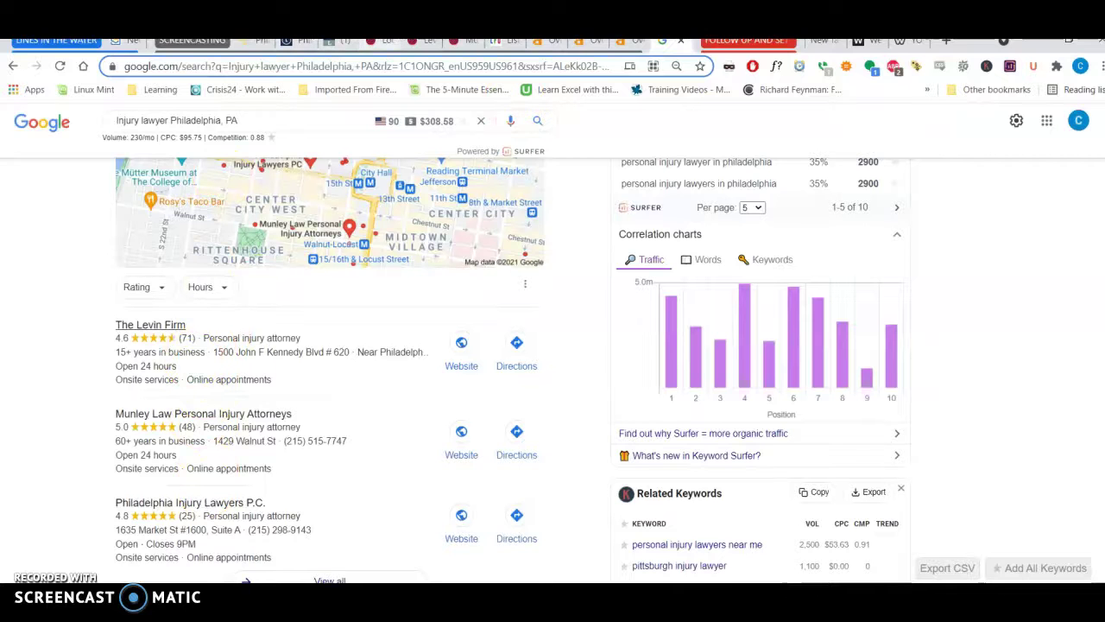
pyautogui.click(378, 40)
pyautogui.scroll(10, 654, 249)
pyautogui.scroll(10, 655, 248)
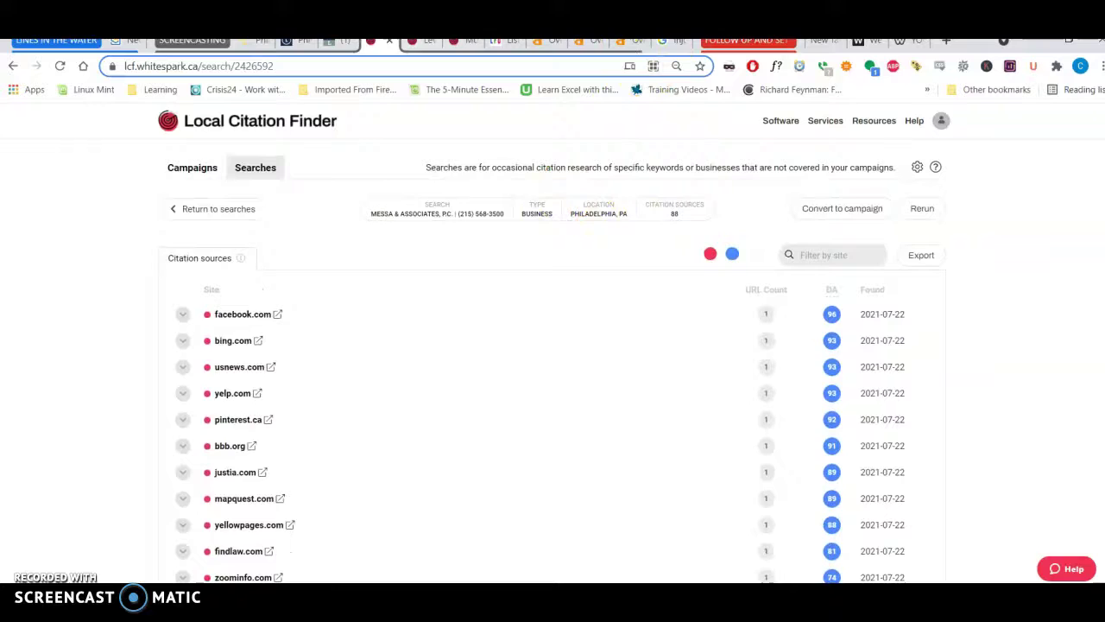
# - Scroll through the Levin Law Firm campaign's citation list
pyautogui.hotkey('ctrl', 'Tab')
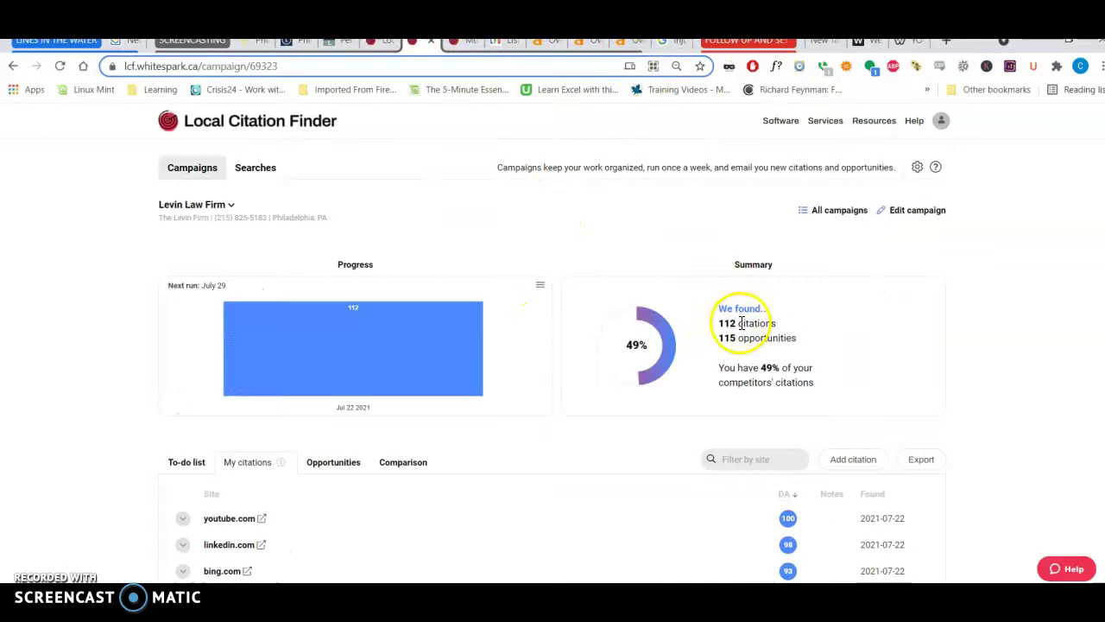
pyautogui.scroll(-4, 484, 329)
pyautogui.scroll(3, 484, 336)
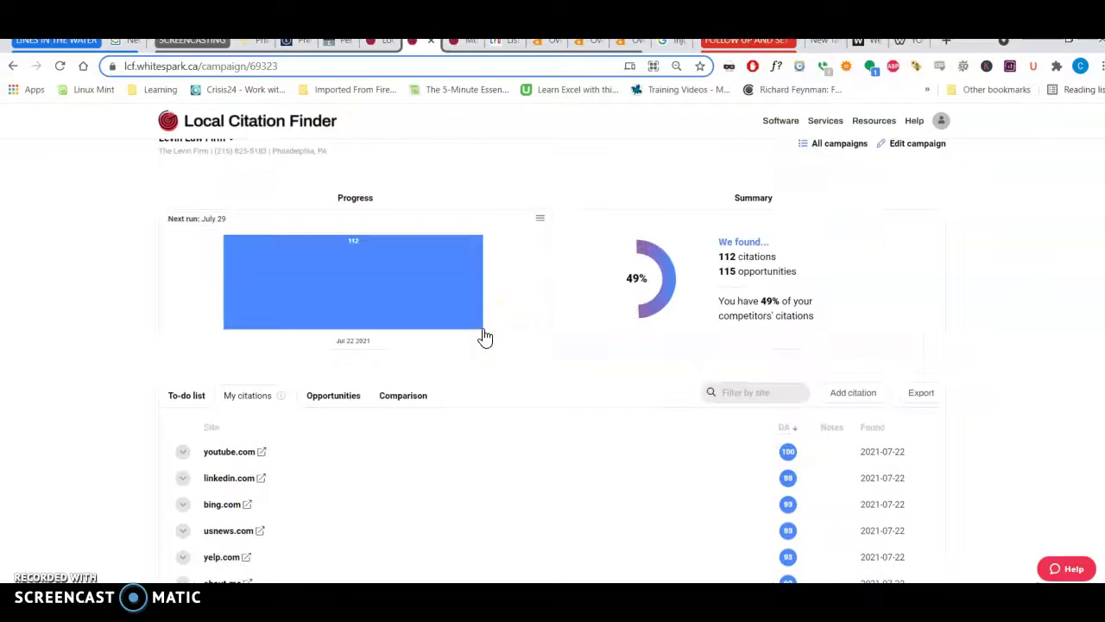
pyautogui.scroll(-4, 138, 471)
pyautogui.scroll(-4, 138, 471)
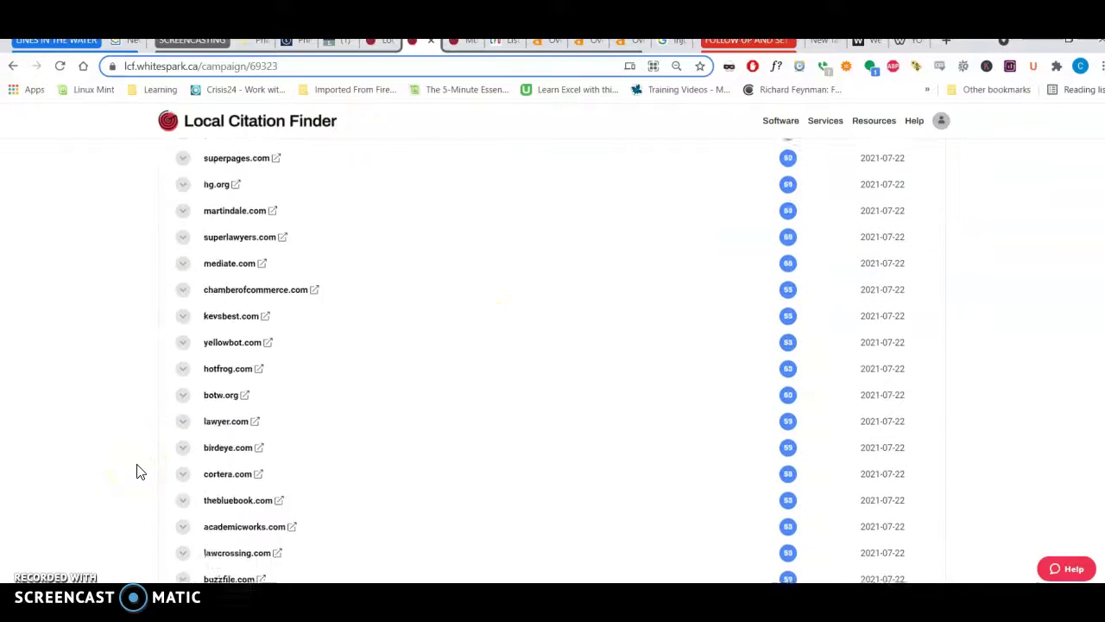
pyautogui.scroll(-4, 138, 470)
pyautogui.scroll(-4, 138, 471)
pyautogui.scroll(-4, 139, 470)
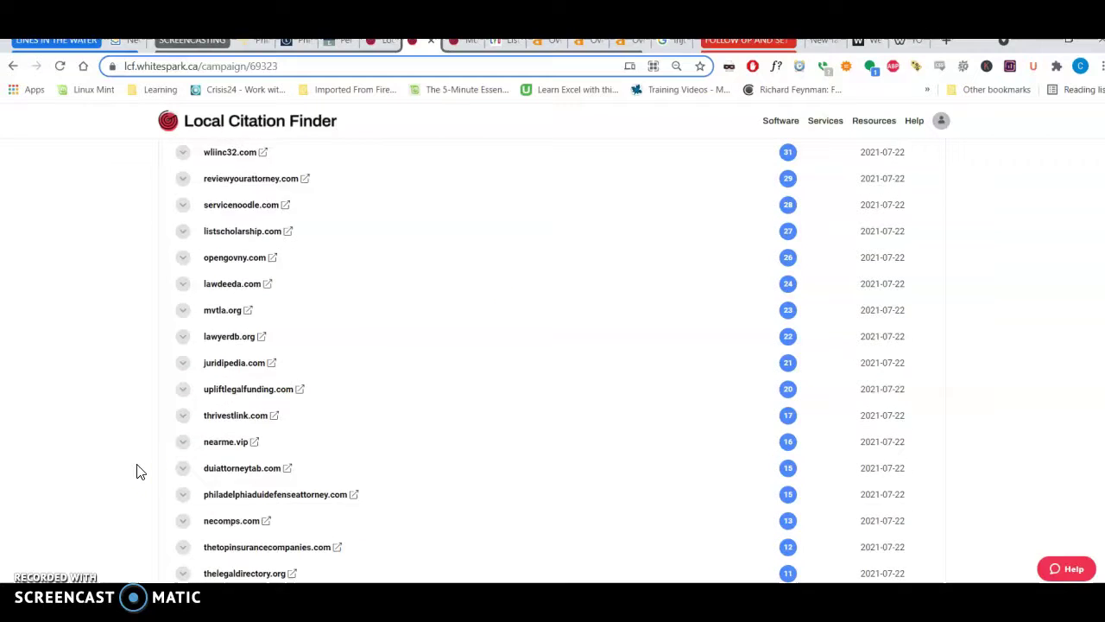
pyautogui.scroll(-3, 138, 469)
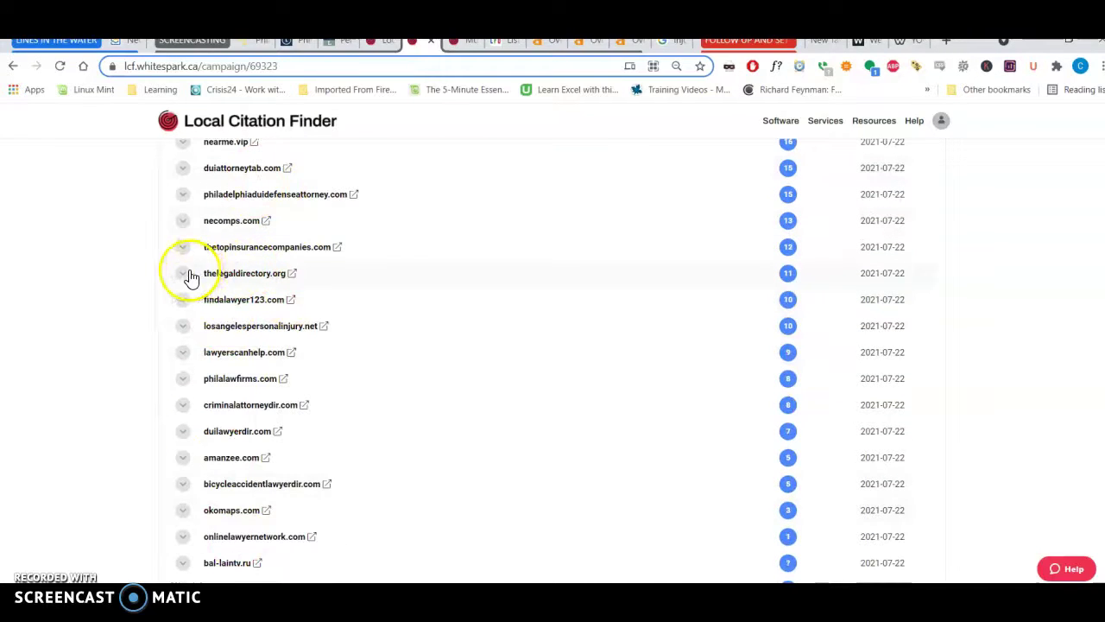
# - Check thelegaldirectory.org, then bring up the Munley campaign's citations led by youtube.com
pyautogui.click(266, 275)
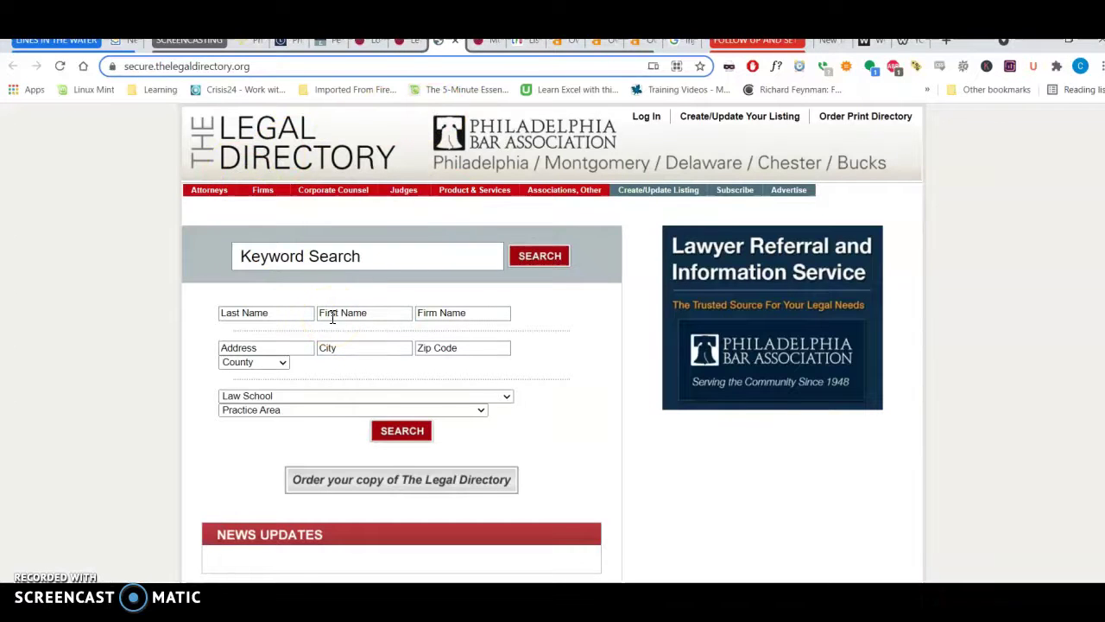
pyautogui.hotkey('ctrl', 'shift', 'Tab')
pyautogui.hotkey('ctrl', 'shift', 'Tab')
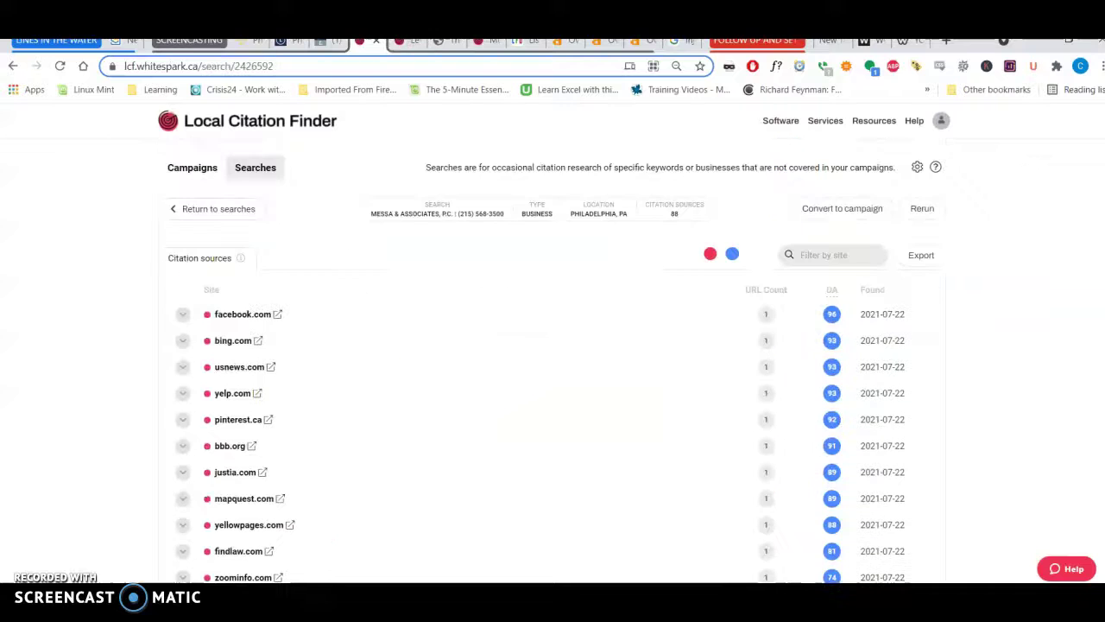
pyautogui.hotkey('ctrl', 'Tab')
pyautogui.hotkey('ctrl', 'Tab')
pyautogui.hotkey('ctrl', 'Tab')
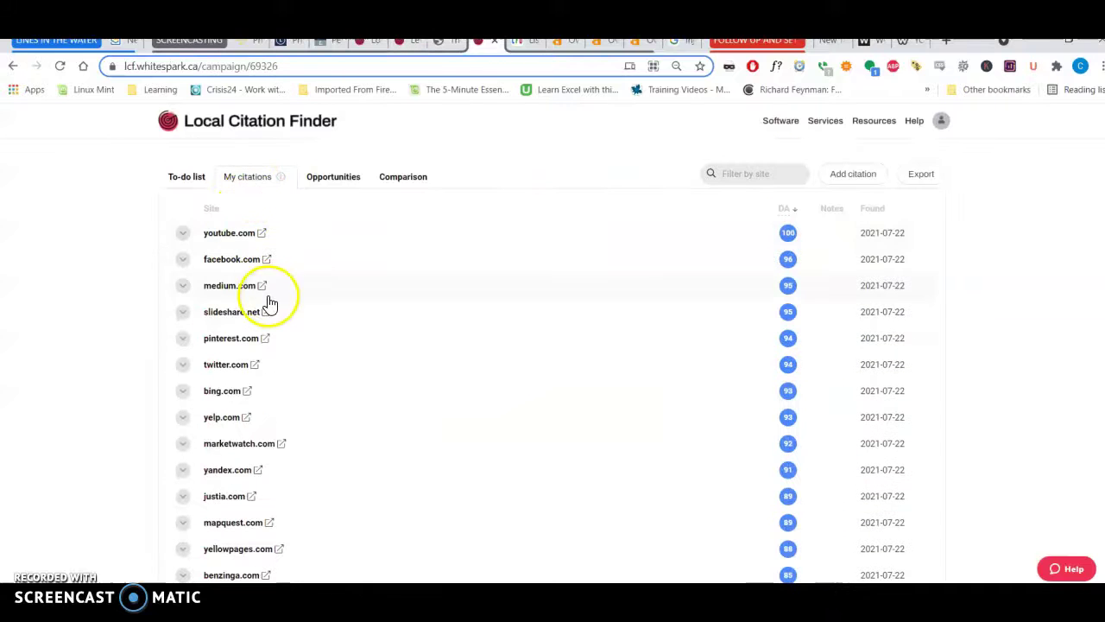
# - Scroll through the Munley campaign's local citations in Whitespark
pyautogui.scroll(3, 452, 251)
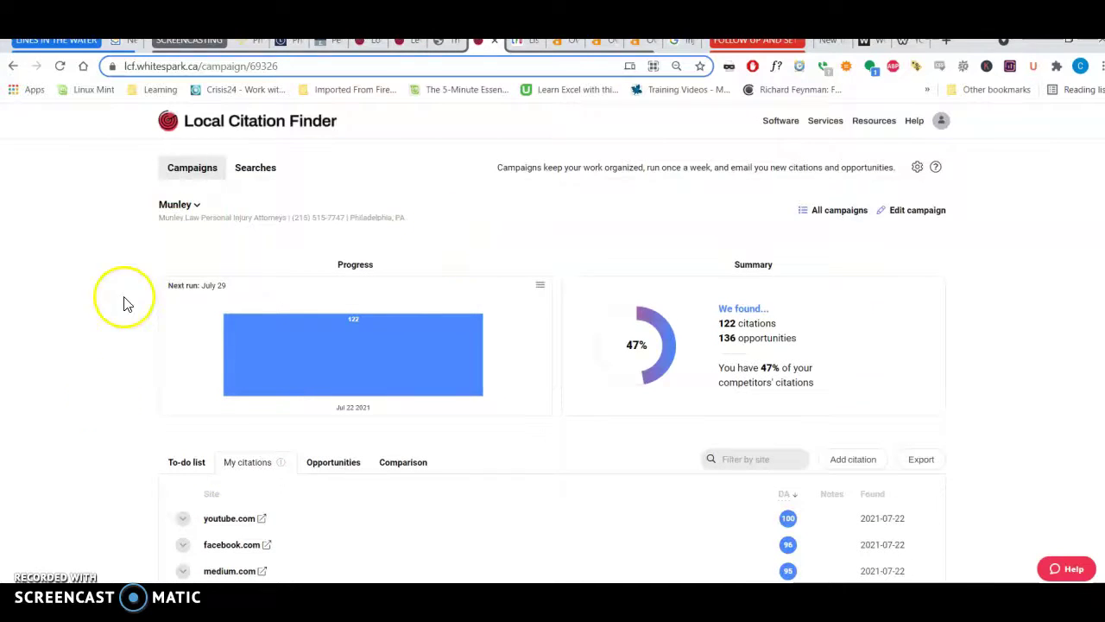
pyautogui.scroll(-3, 106, 406)
pyautogui.scroll(3, 107, 407)
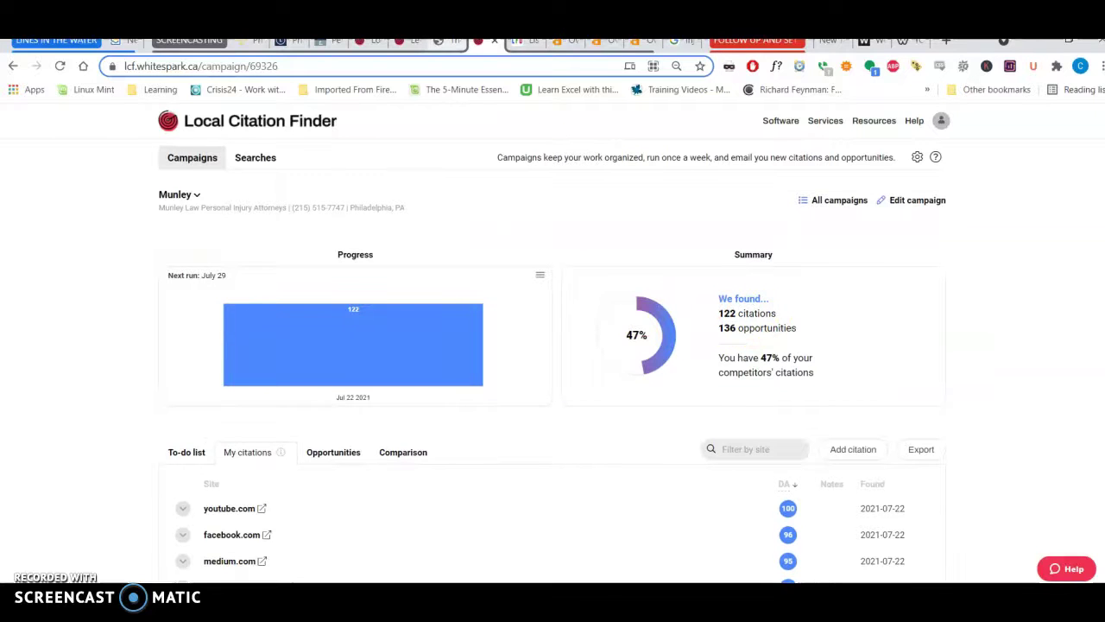
pyautogui.scroll(-10, 71, 362)
pyautogui.scroll(-4, 71, 363)
pyautogui.scroll(-5, 72, 363)
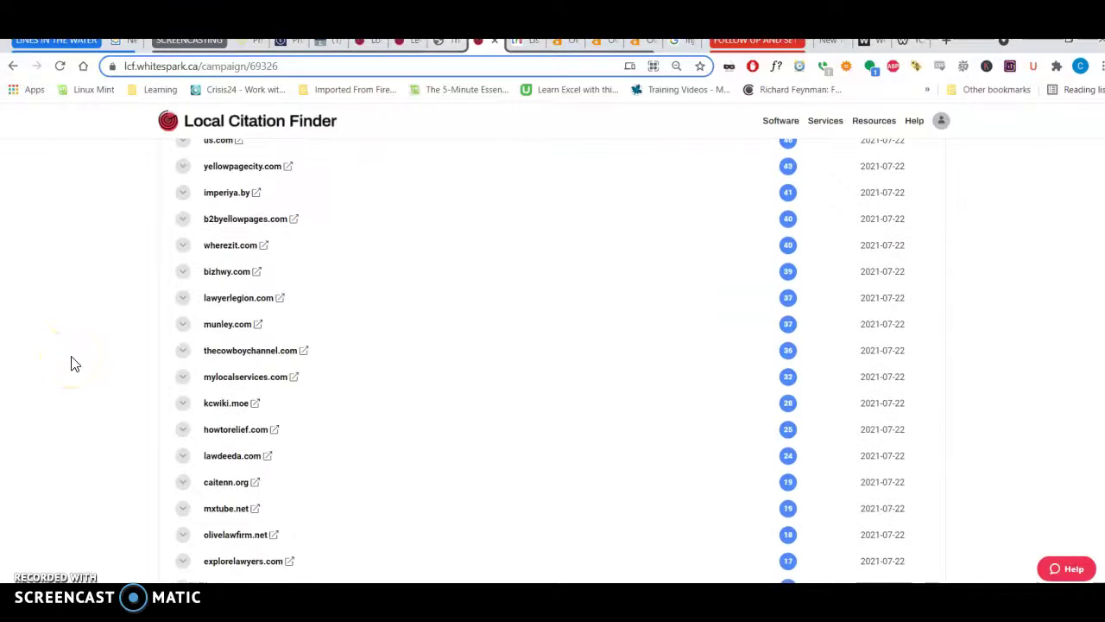
pyautogui.scroll(-1, 161, 369)
pyautogui.scroll(-4, 199, 304)
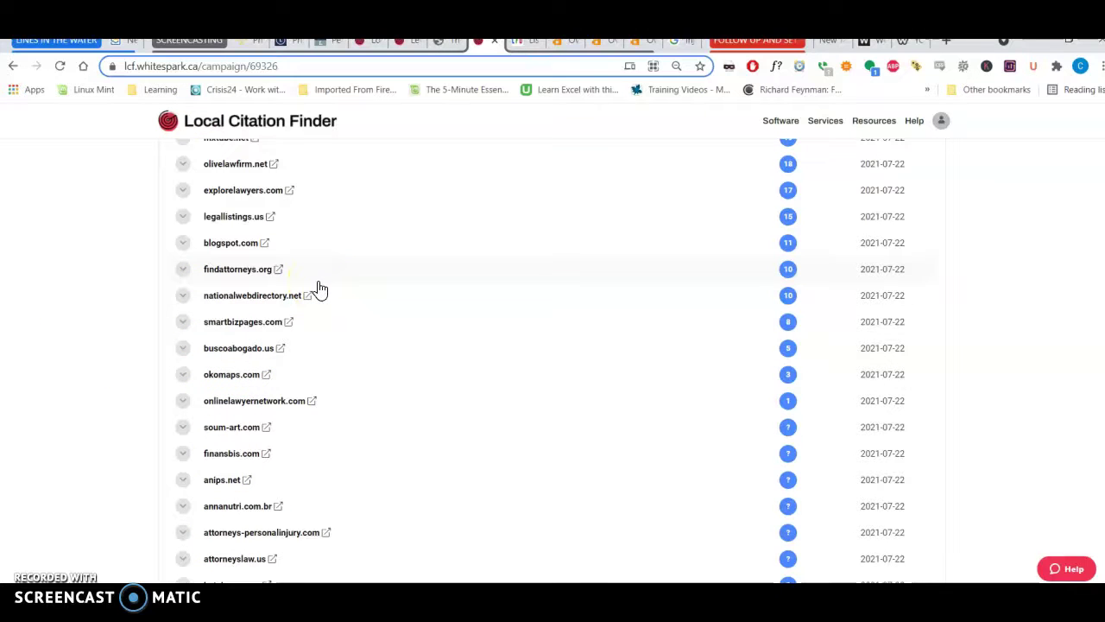
# - Review Messa's citation search results for comparison
pyautogui.click(360, 40)
pyautogui.scroll(-10, 157, 323)
pyautogui.scroll(-5, 157, 323)
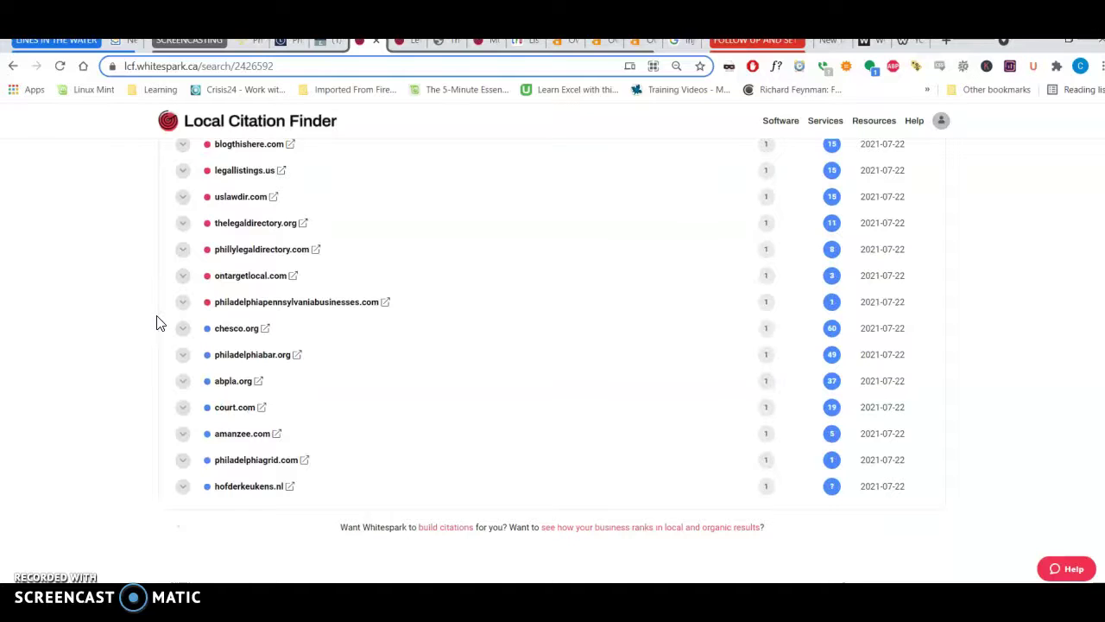
pyautogui.scroll(10, 157, 323)
pyautogui.scroll(3, 157, 323)
pyautogui.scroll(2, 157, 322)
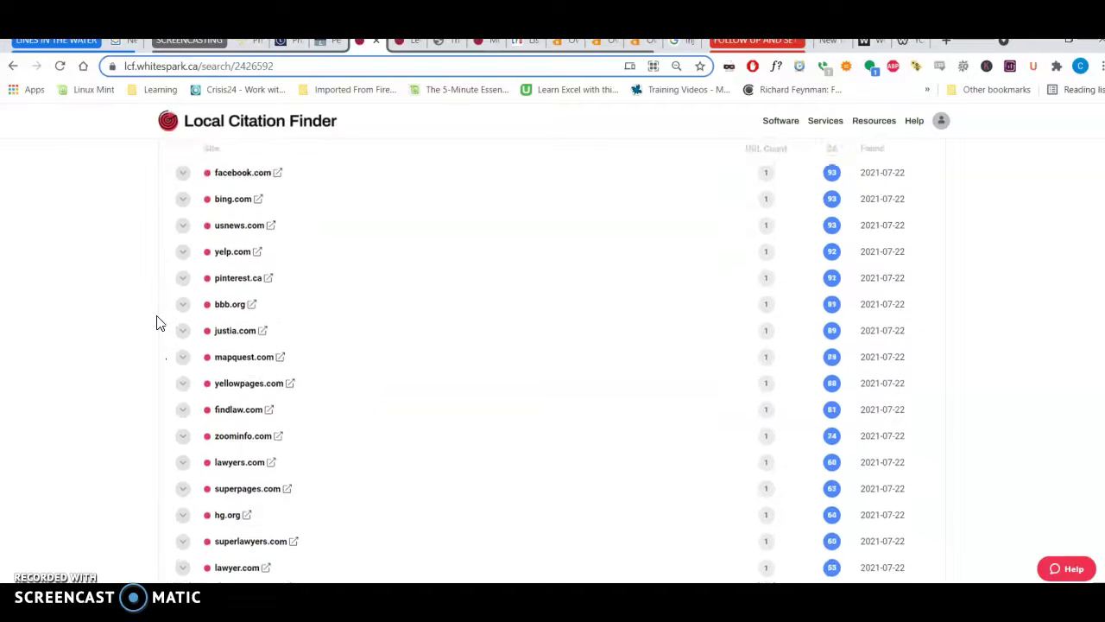
pyautogui.scroll(2, 158, 323)
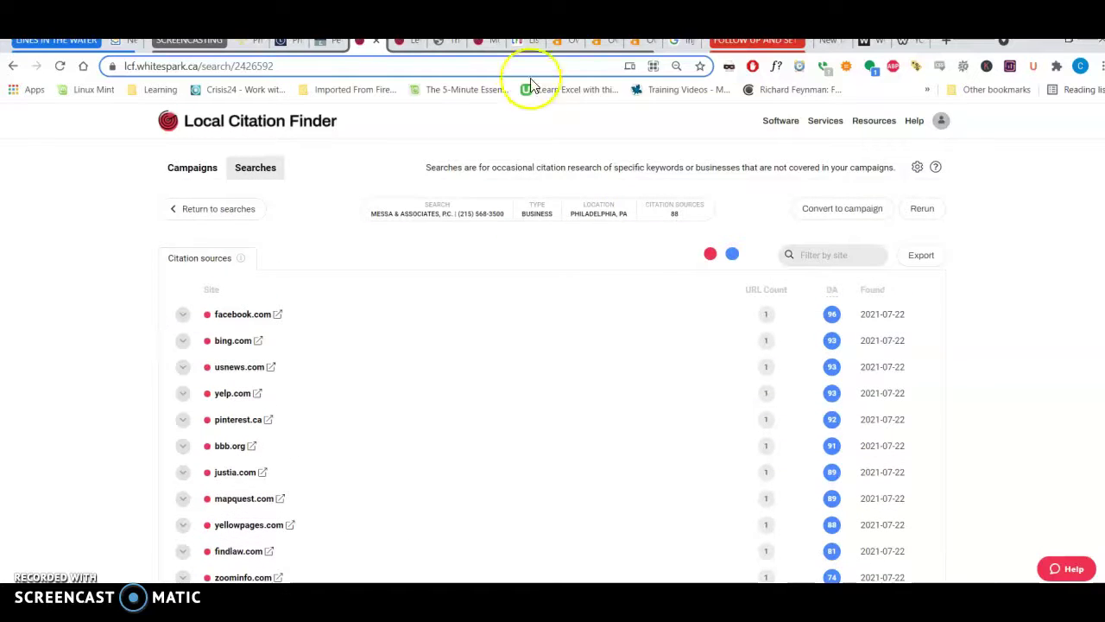
# - Check the Levin Law Firm summary (49% of competitors' citations), then return to the Philadelphia injury lawyer results
pyautogui.click(404, 41)
pyautogui.scroll(1, 670, 335)
pyautogui.scroll(5, 670, 335)
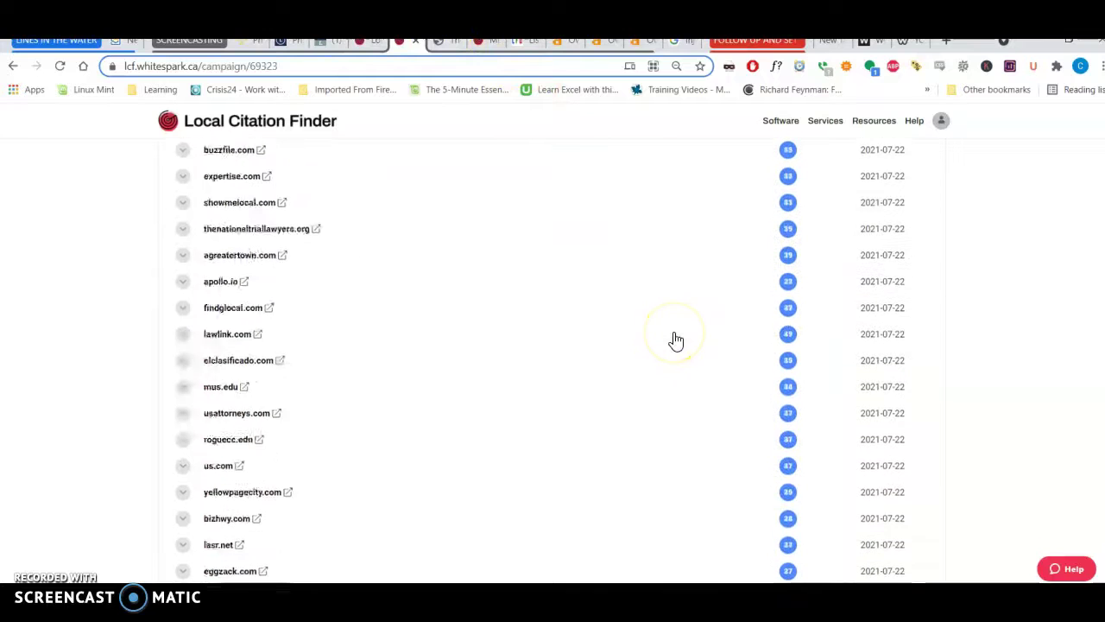
pyautogui.scroll(3, 676, 341)
pyautogui.scroll(8, 676, 341)
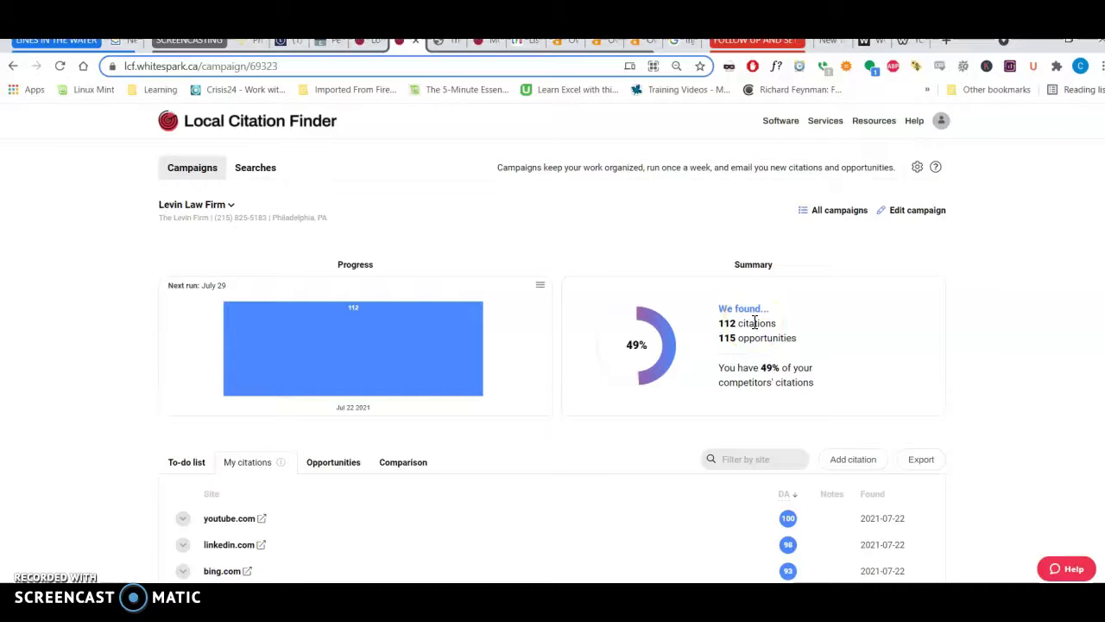
pyautogui.click(367, 48)
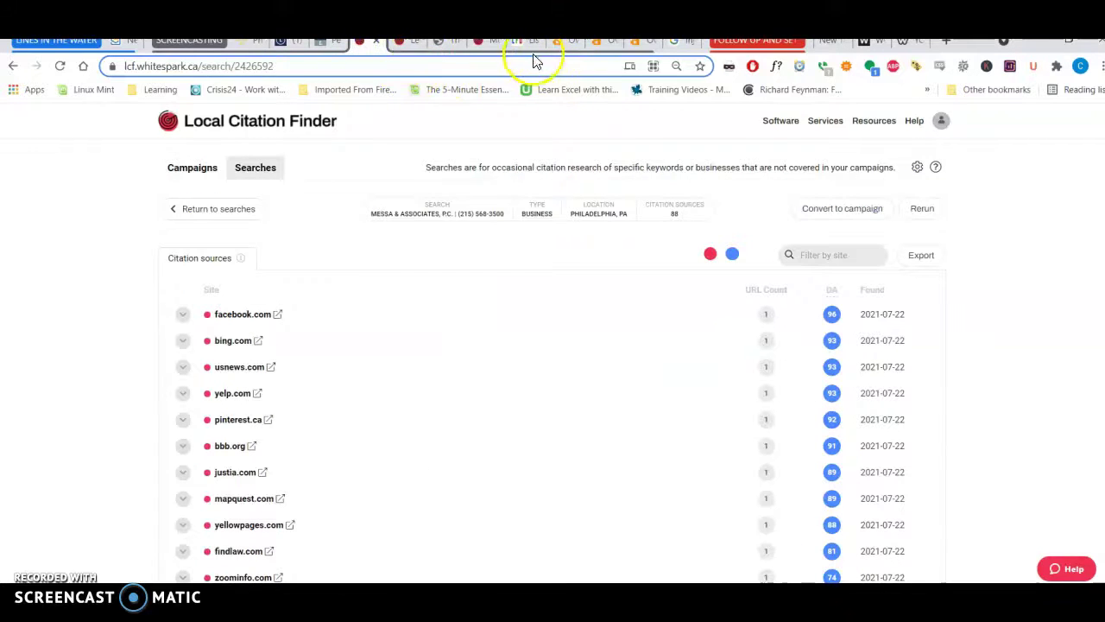
pyautogui.click(679, 41)
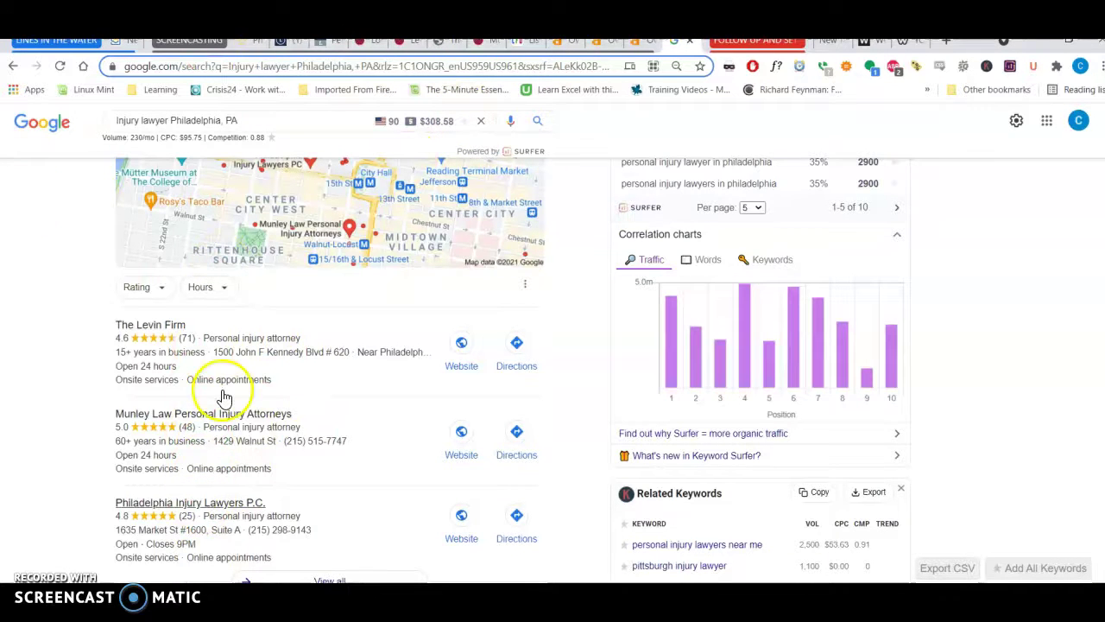
pyautogui.scroll(-3, 29, 283)
pyautogui.scroll(-5, 28, 282)
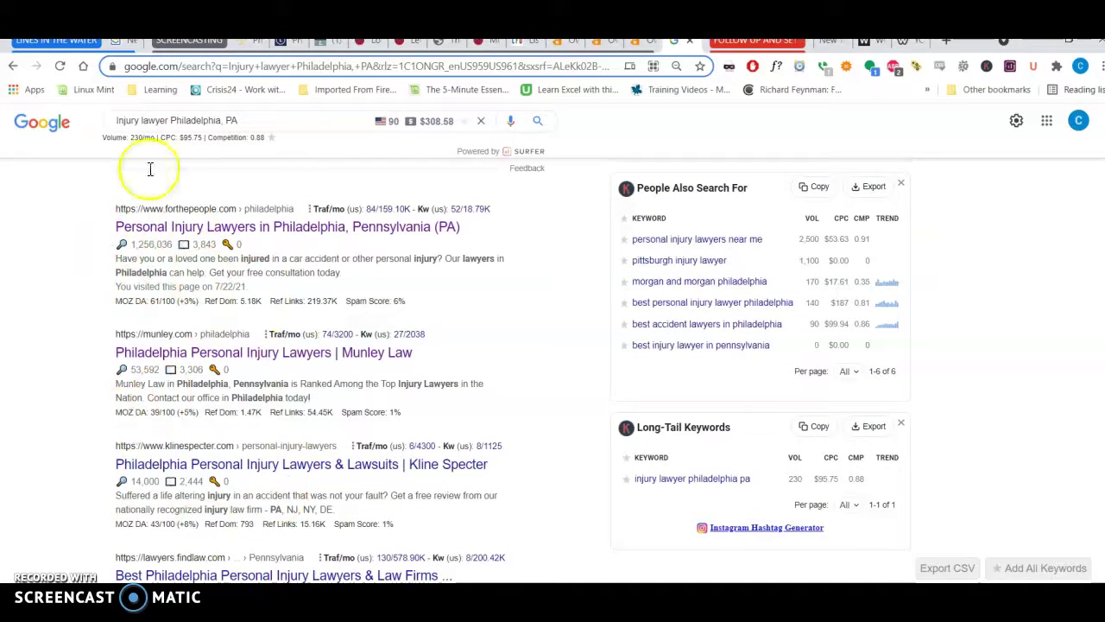
pyautogui.click(56, 337)
pyautogui.scroll(-7, 56, 337)
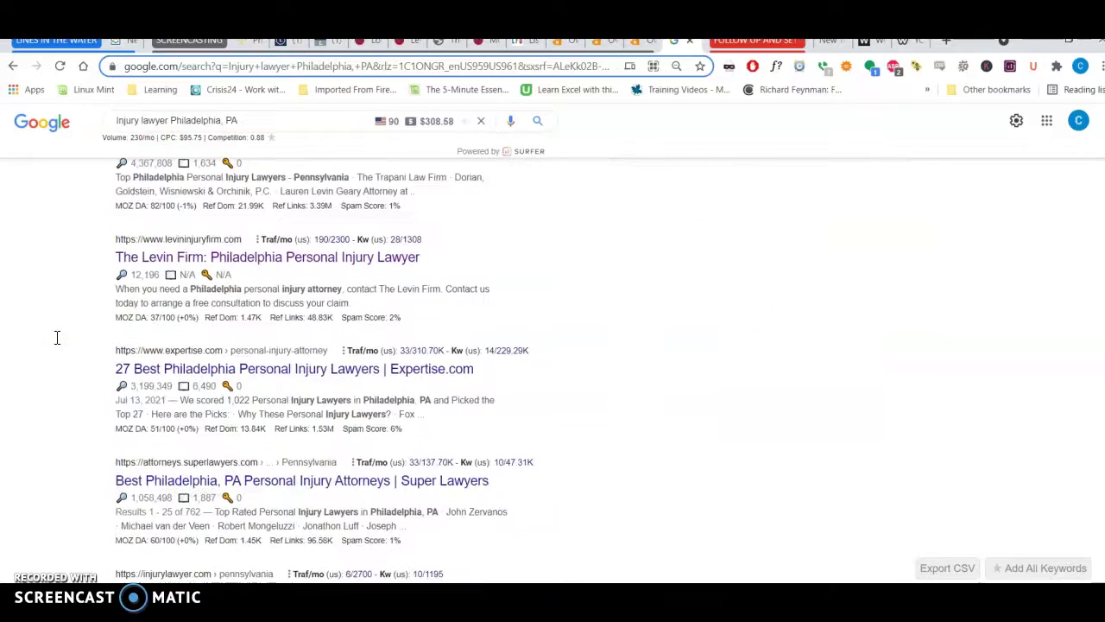
pyautogui.scroll(6, 57, 337)
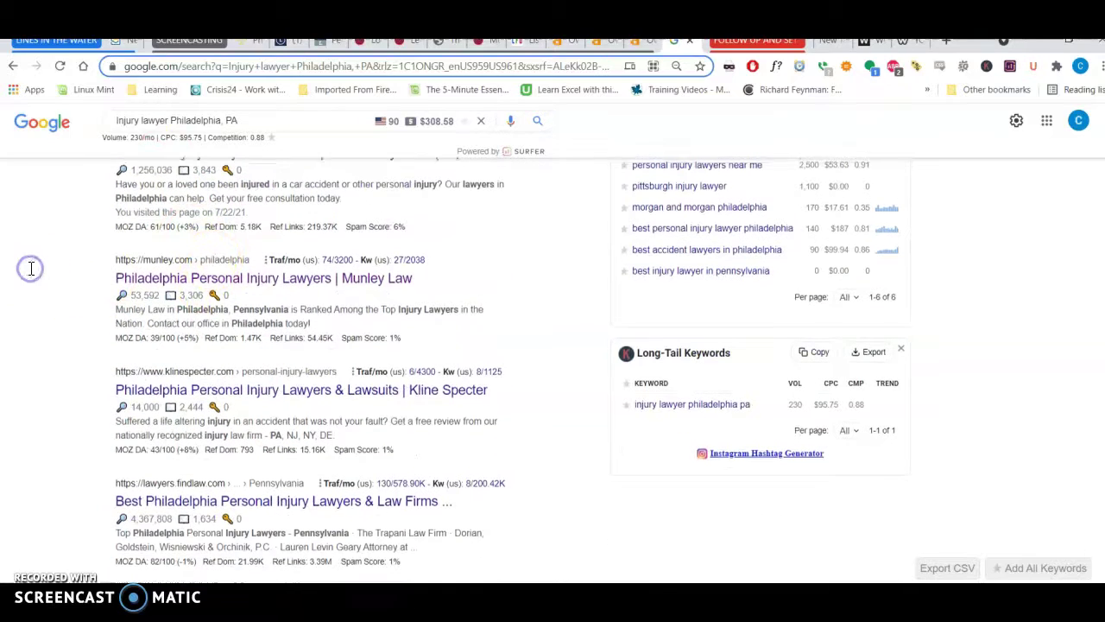
pyautogui.scroll(3, 29, 270)
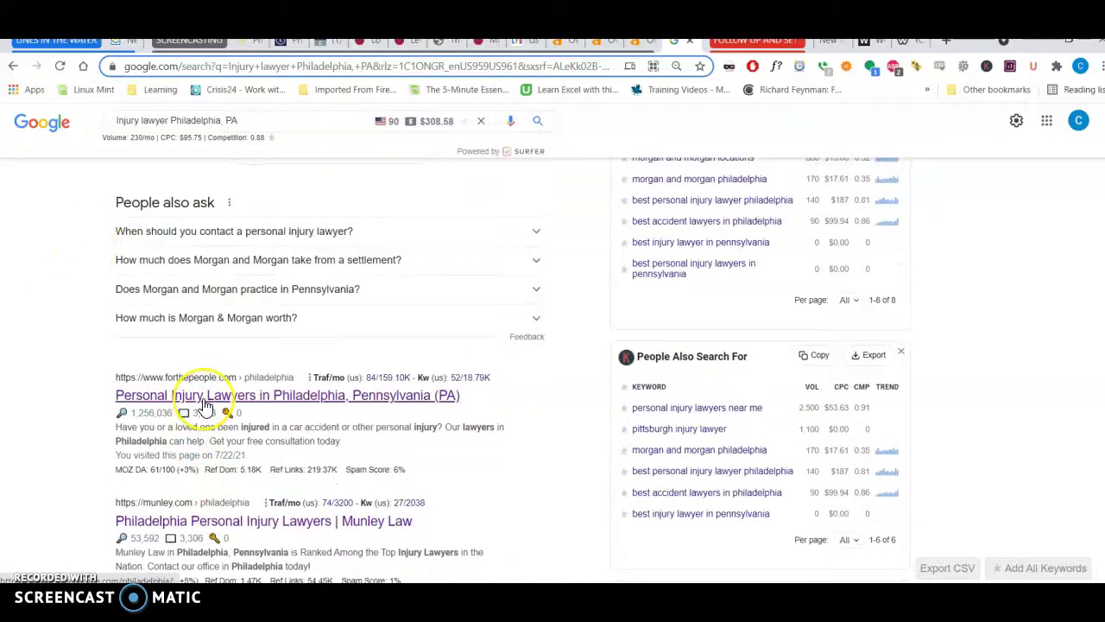
pyautogui.scroll(-3, 205, 406)
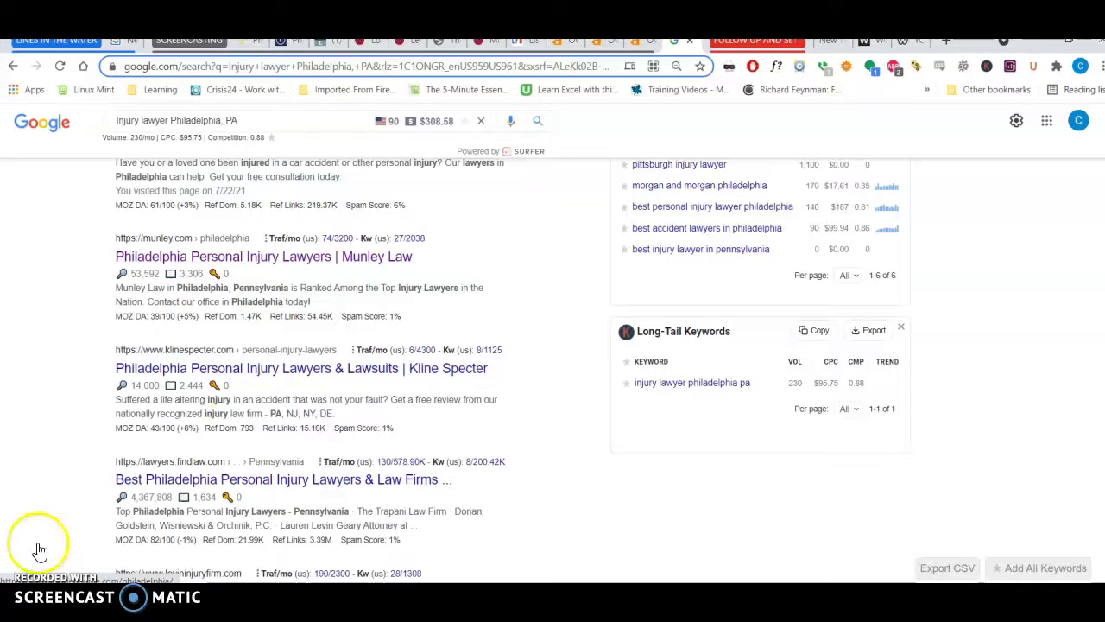
pyautogui.click(74, 264)
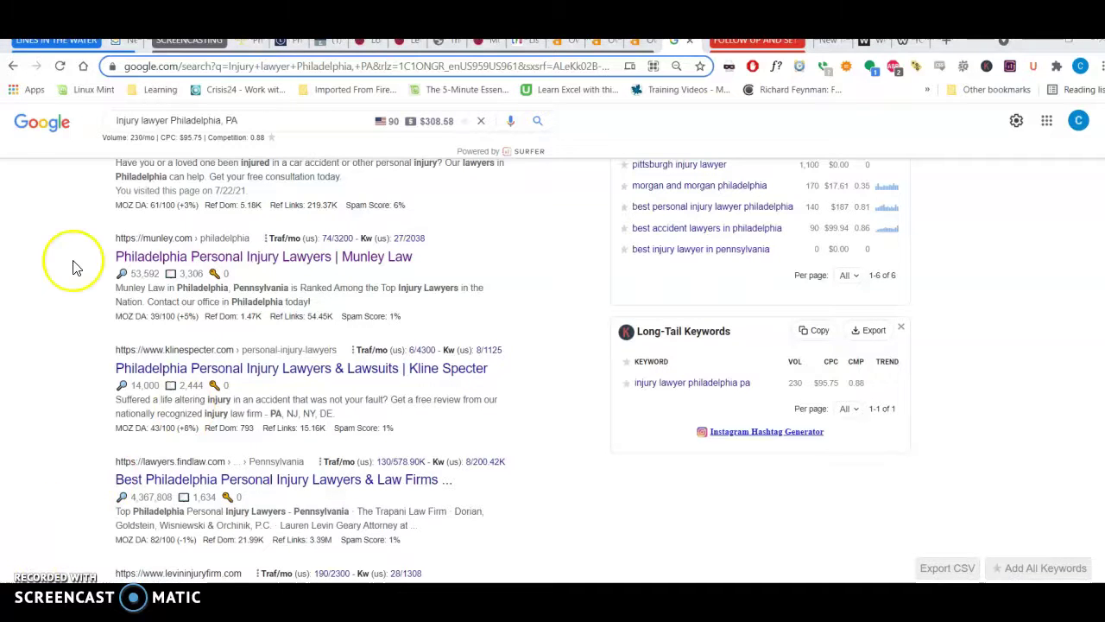
pyautogui.scroll(3, 74, 264)
pyautogui.scroll(-3, 75, 264)
pyautogui.scroll(-1, 74, 268)
pyautogui.scroll(-5, 74, 267)
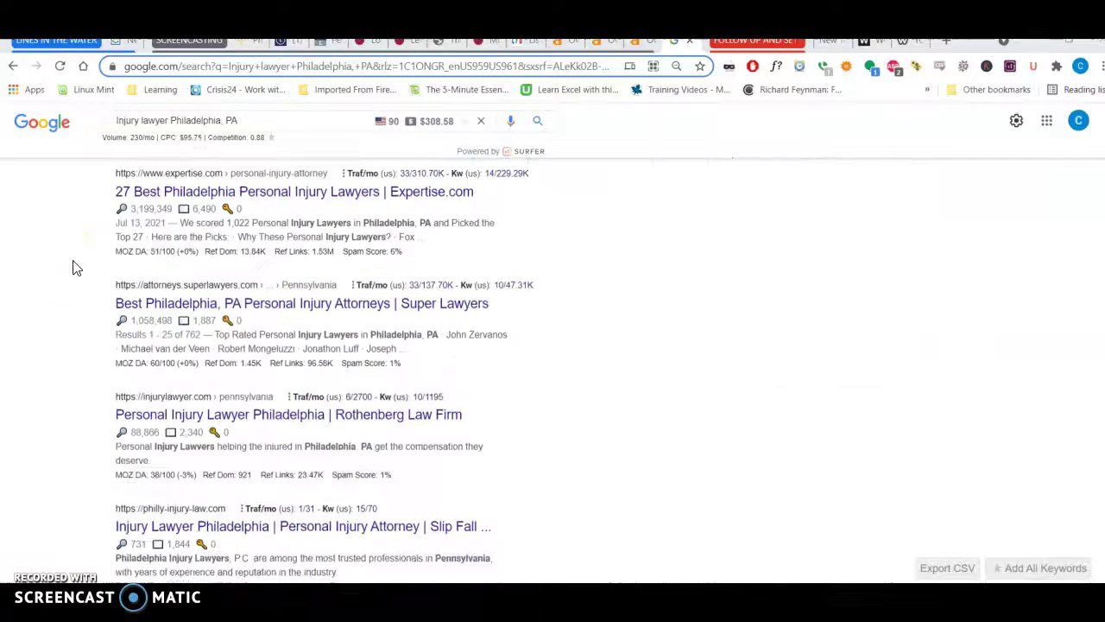
pyautogui.scroll(-1, 74, 267)
pyautogui.scroll(3, 74, 268)
pyautogui.scroll(4, 74, 267)
pyautogui.scroll(4, 74, 267)
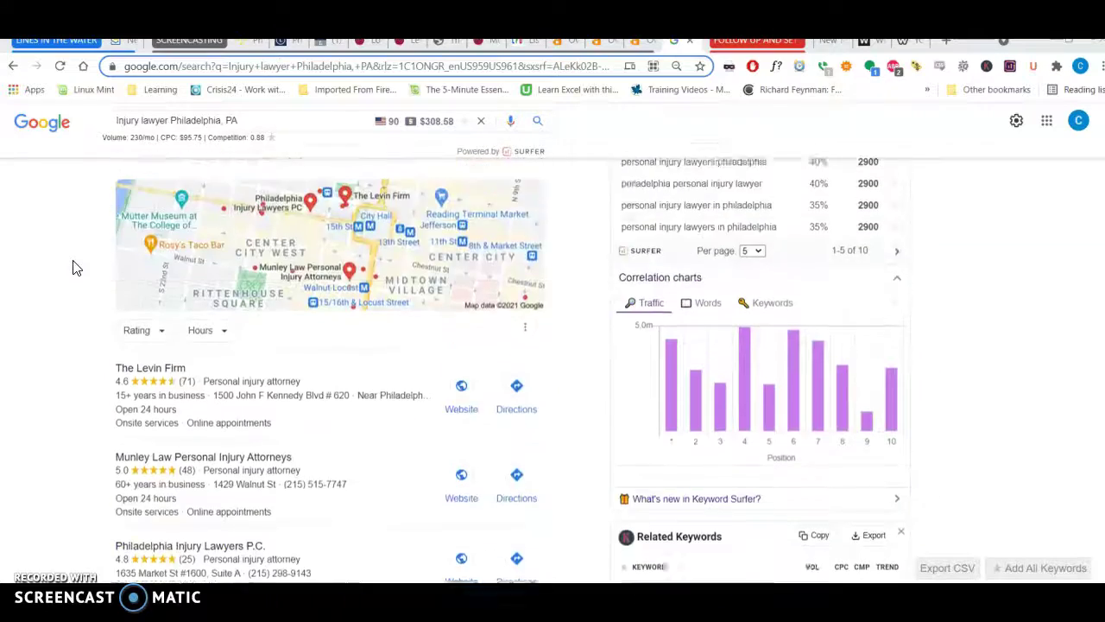
pyautogui.scroll(2, 74, 268)
pyautogui.scroll(-1, 74, 268)
pyautogui.scroll(-4, 74, 268)
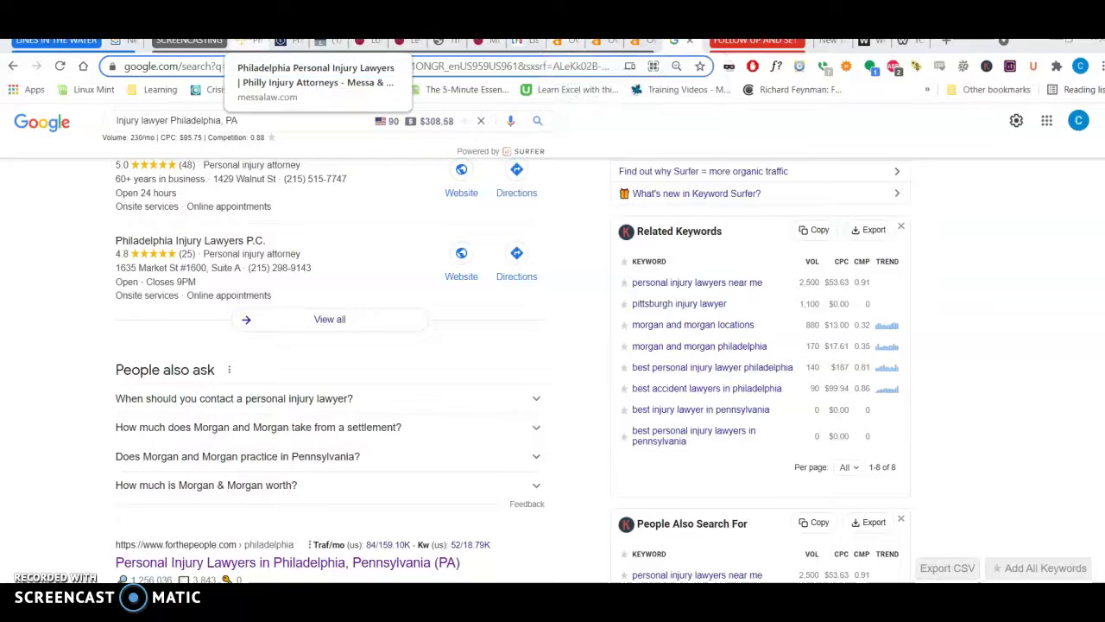
# - Browse the Messa & Associates testimonials page, then bring up Ahrefs' levininjuryfirm.com overview (DR 55, 55.3K backlinks)
pyautogui.click(244, 41)
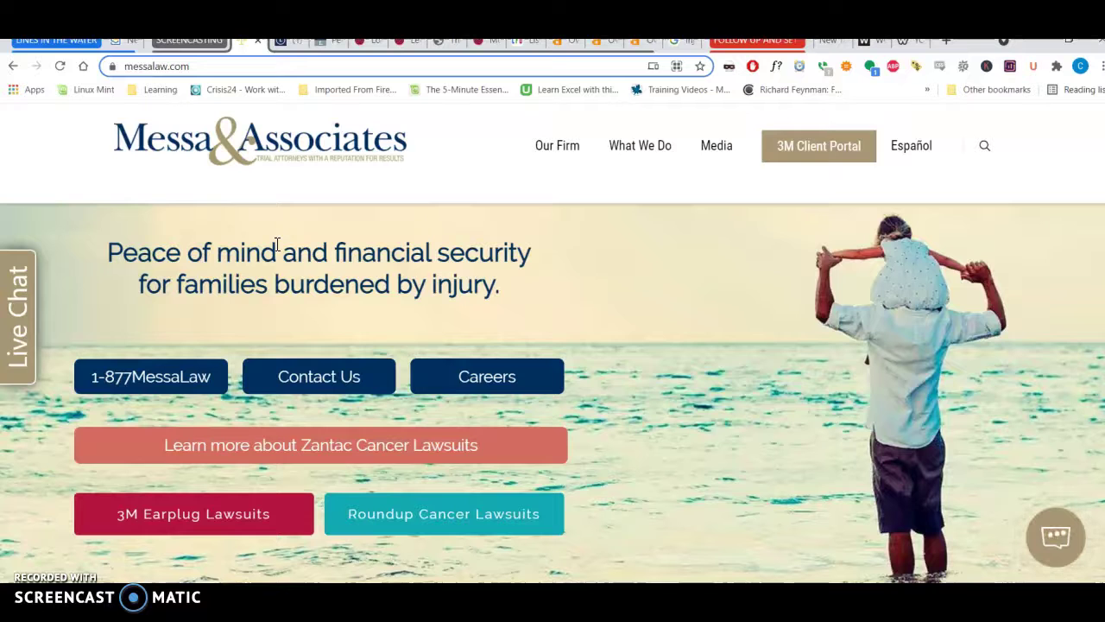
pyautogui.moveTo(640, 146)
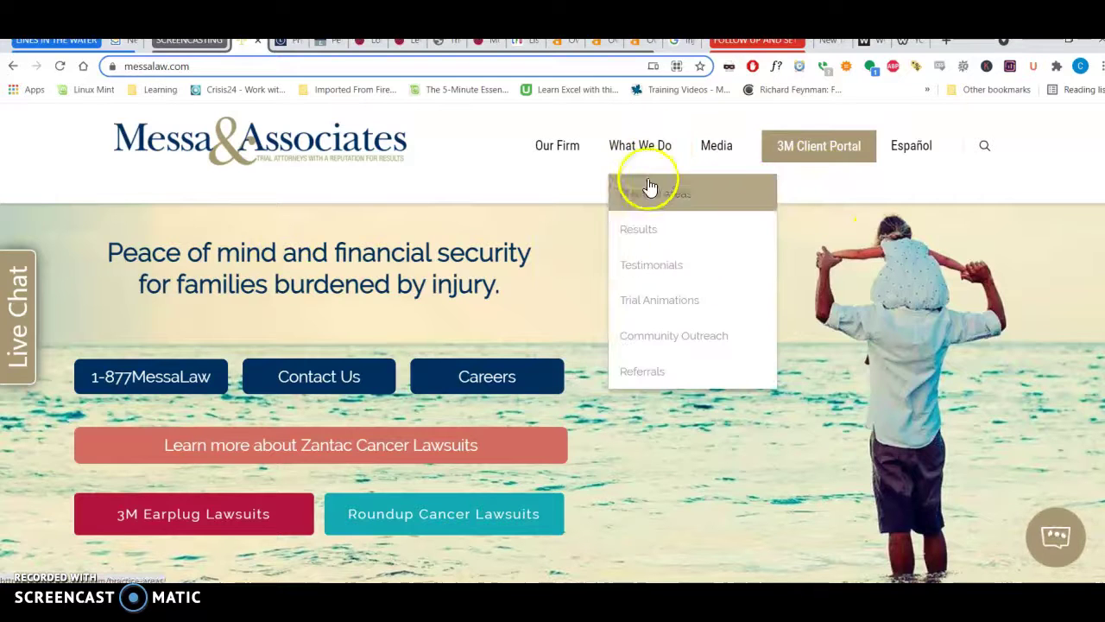
pyautogui.click(661, 278)
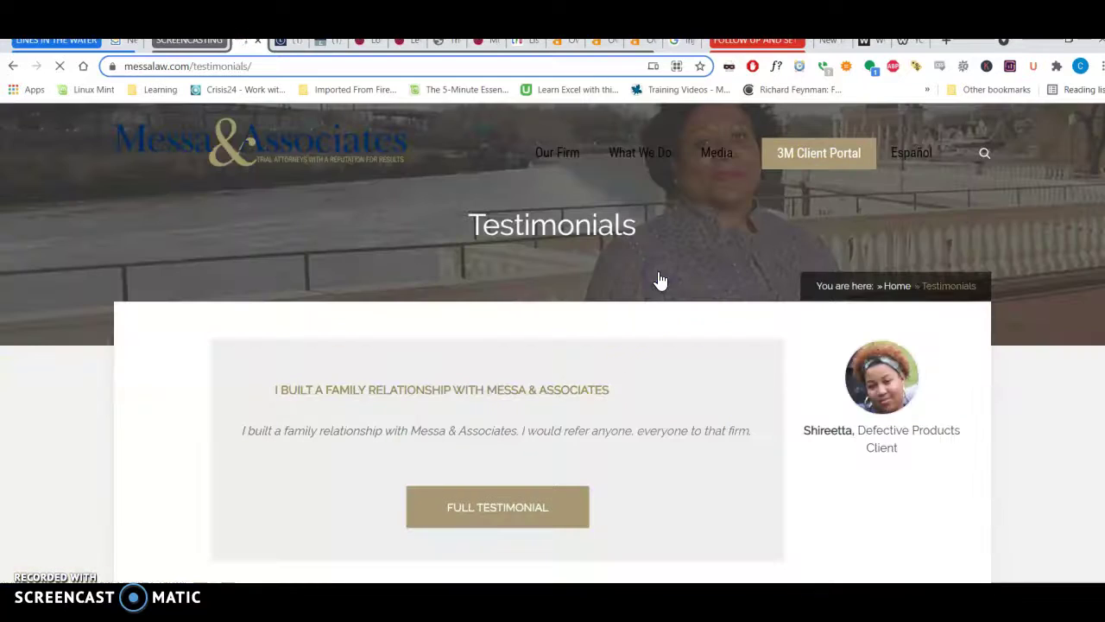
pyautogui.scroll(-5, 634, 370)
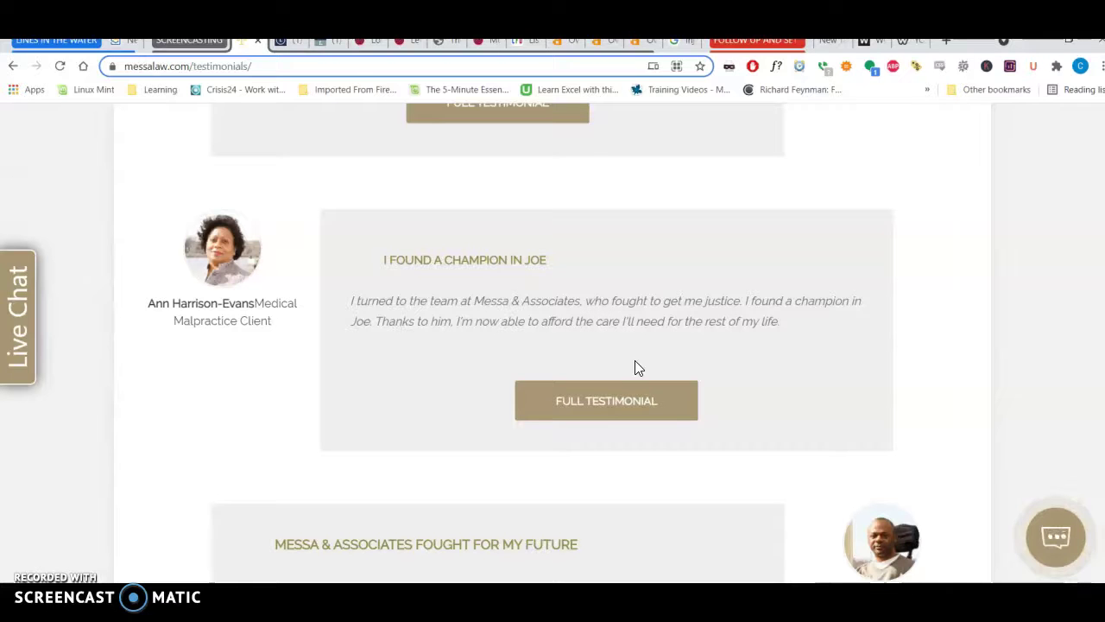
pyautogui.scroll(5, 378, 217)
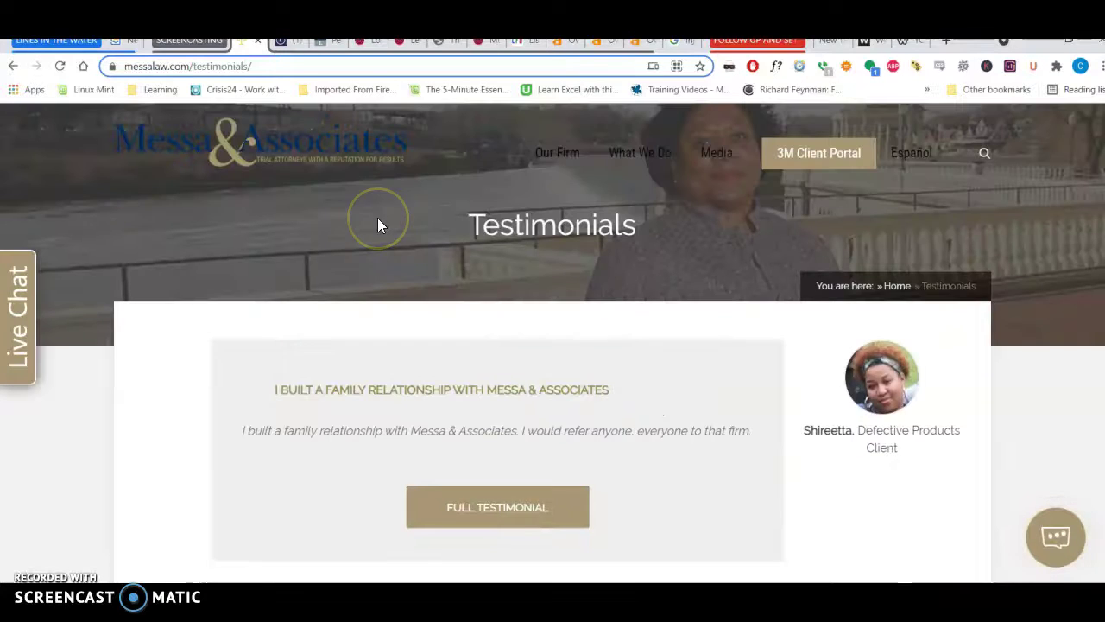
pyautogui.click(561, 41)
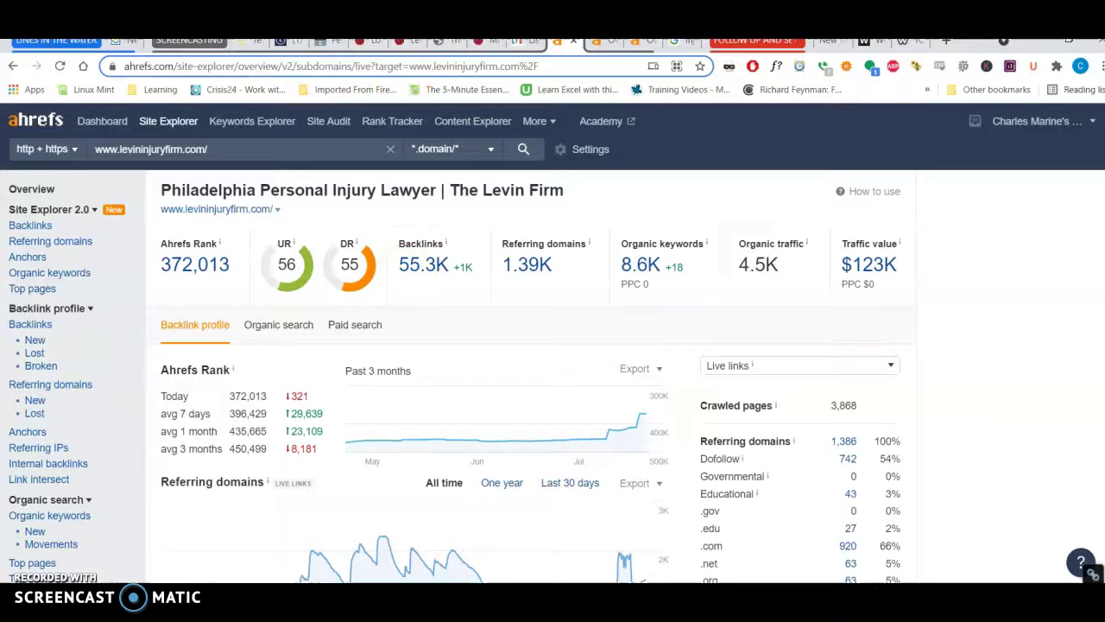
# - Compare messalaw.com (DR 30, 60.1K backlinks) with Levin, then pull up munley.com (DR 48, 99.2K backlinks)
pyautogui.click(639, 41)
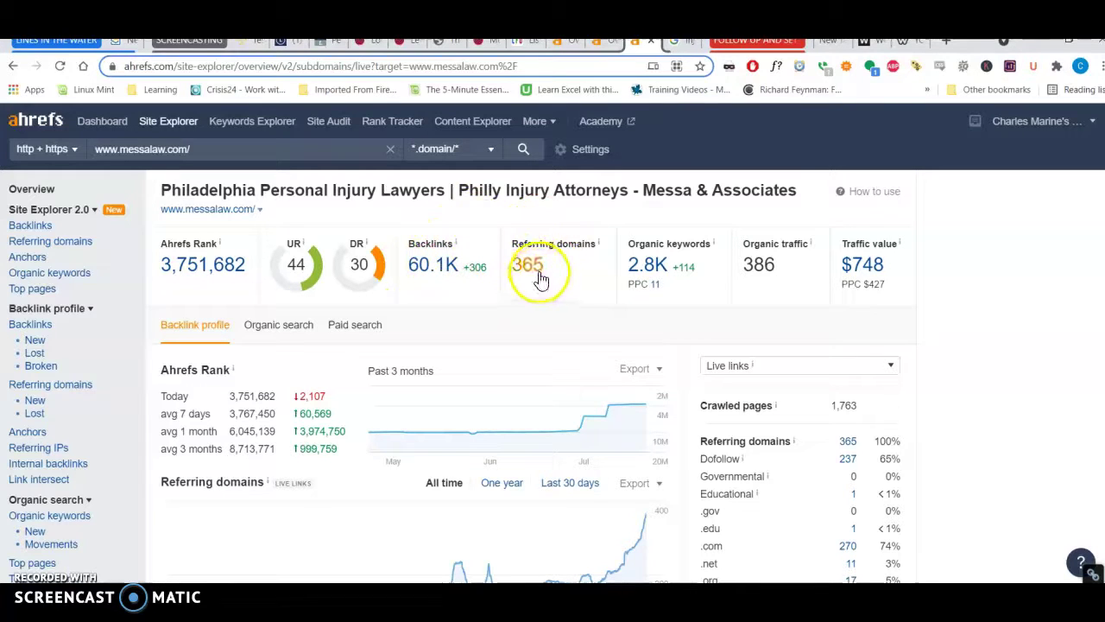
pyautogui.scroll(-4, 586, 246)
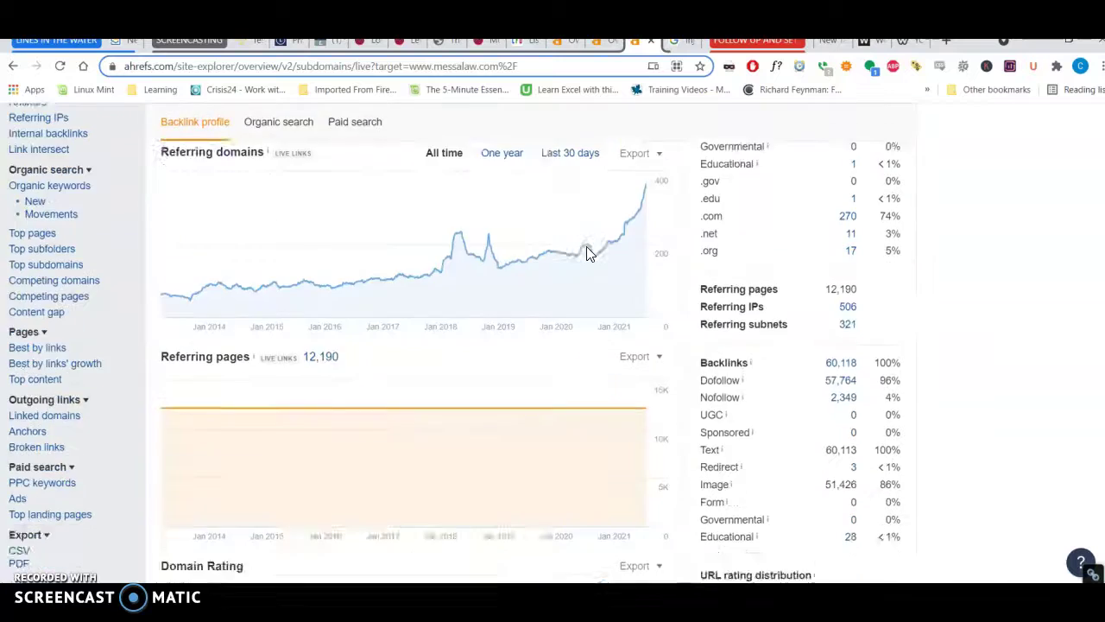
pyautogui.scroll(4, 586, 246)
pyautogui.hotkey('ctrl', 'shift', 'Tab')
pyautogui.hotkey('ctrl', 'shift', 'Tab')
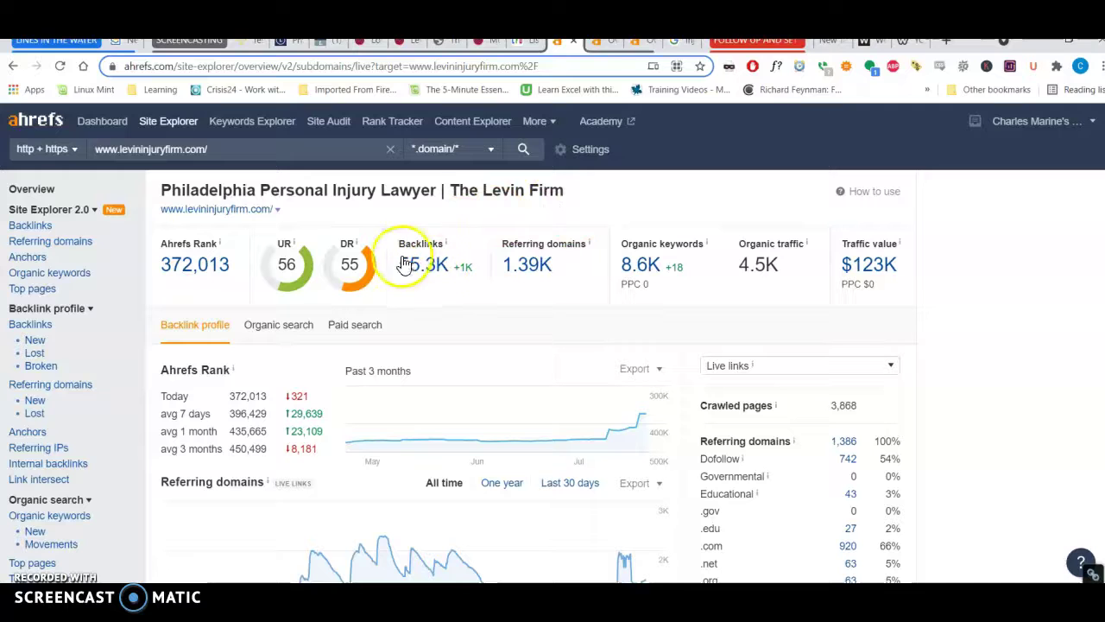
pyautogui.click(639, 41)
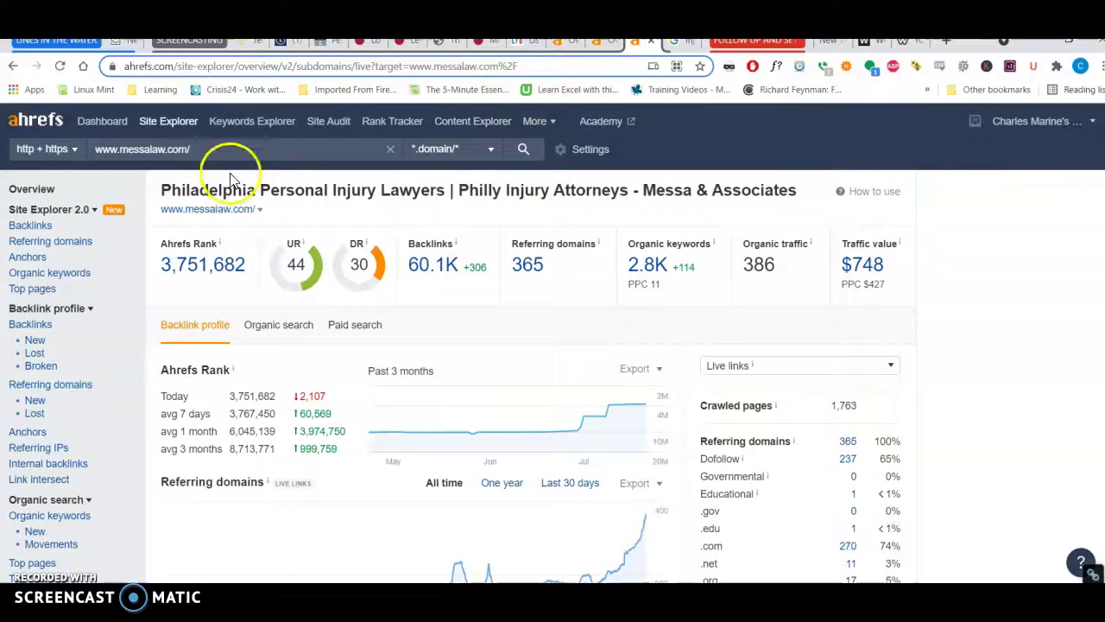
pyautogui.hotkey('ctrl', 'shift', 'Tab')
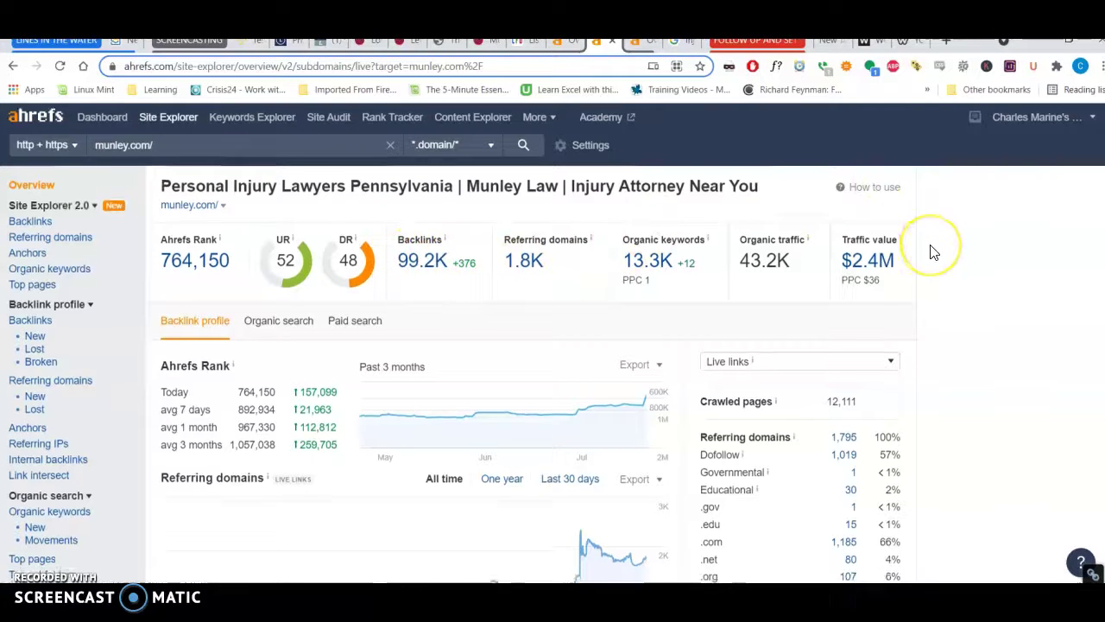
pyautogui.scroll(-5, 932, 250)
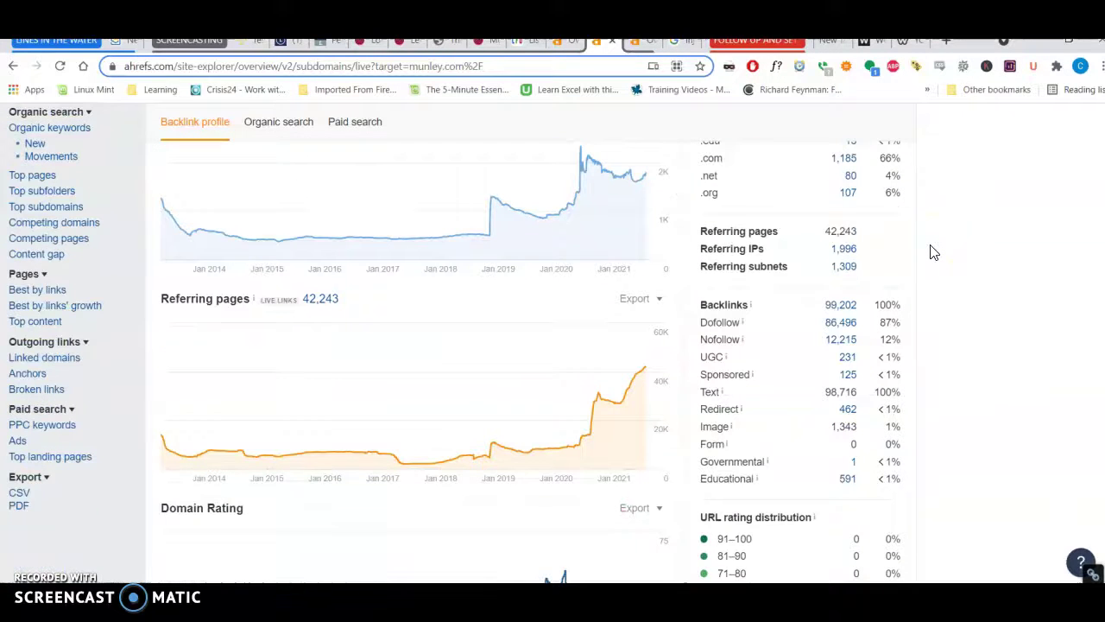
pyautogui.scroll(-2, 933, 250)
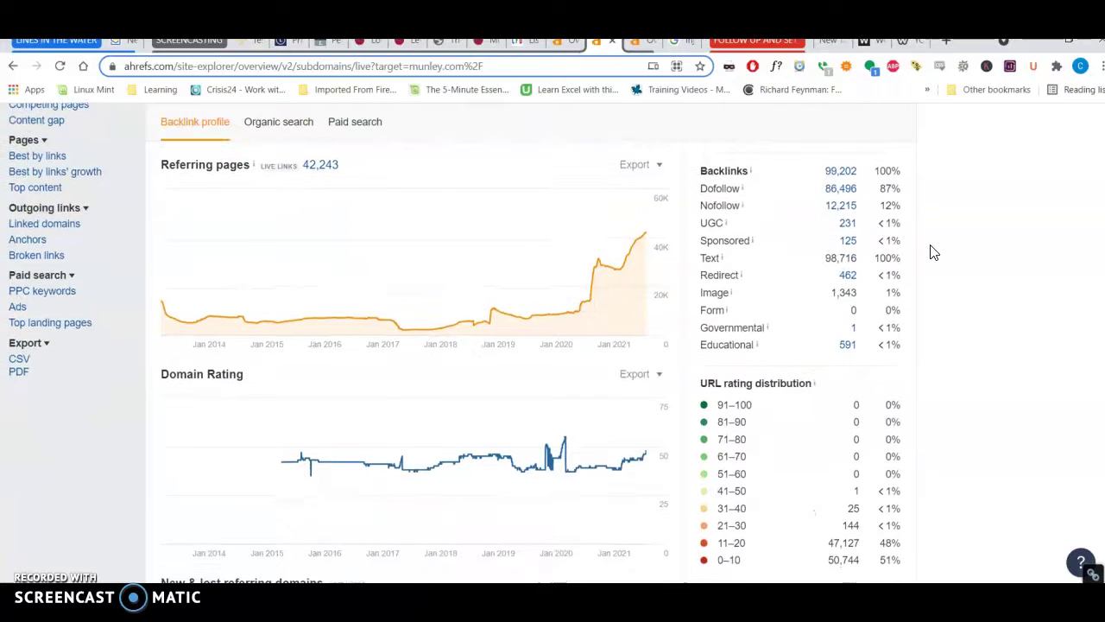
pyautogui.scroll(2, 932, 253)
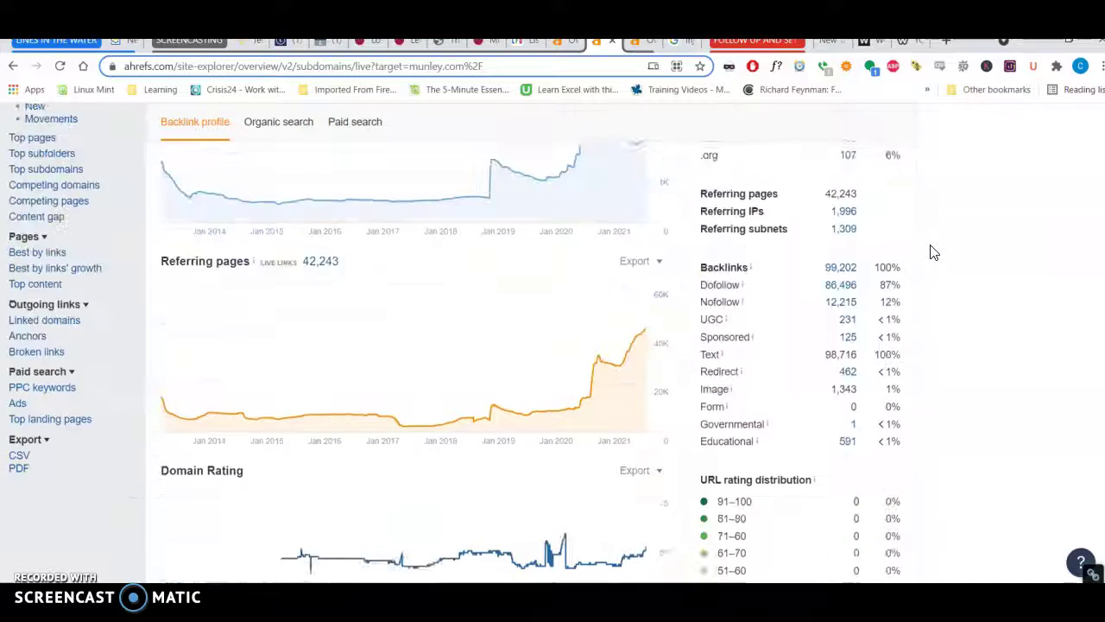
pyautogui.scroll(4, 932, 252)
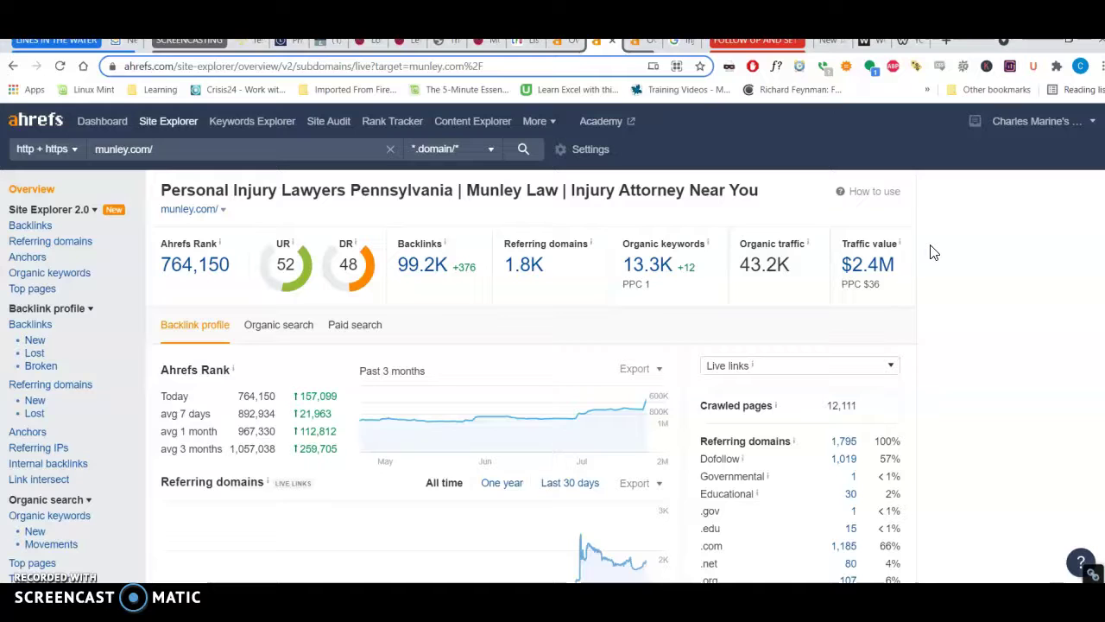
pyautogui.scroll(-4, 933, 252)
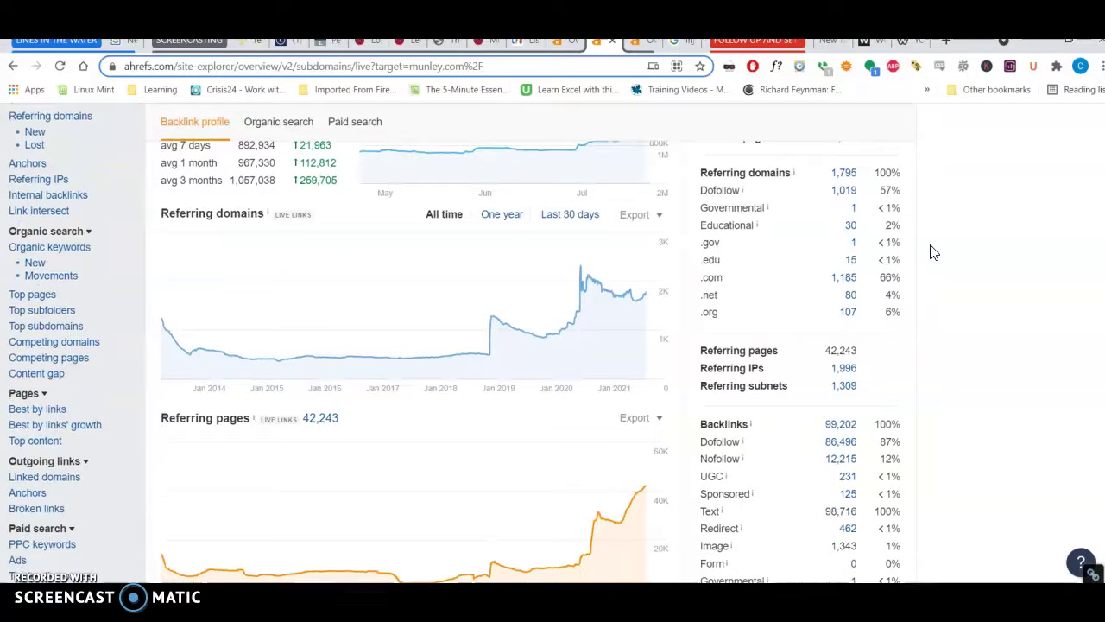
pyautogui.click(930, 286)
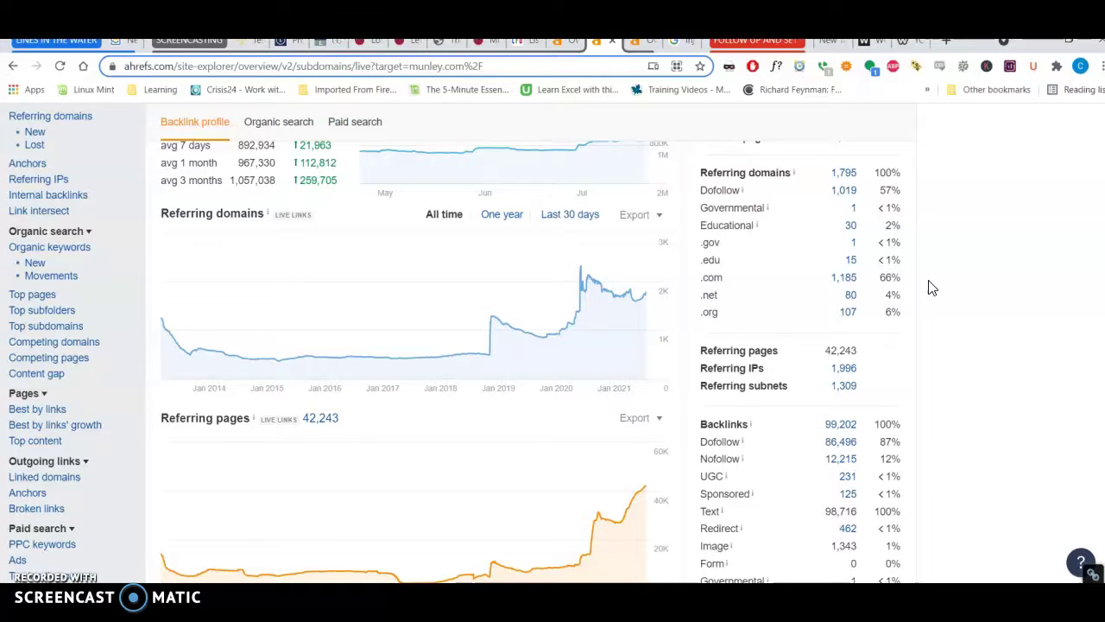
pyautogui.scroll(-1, 935, 365)
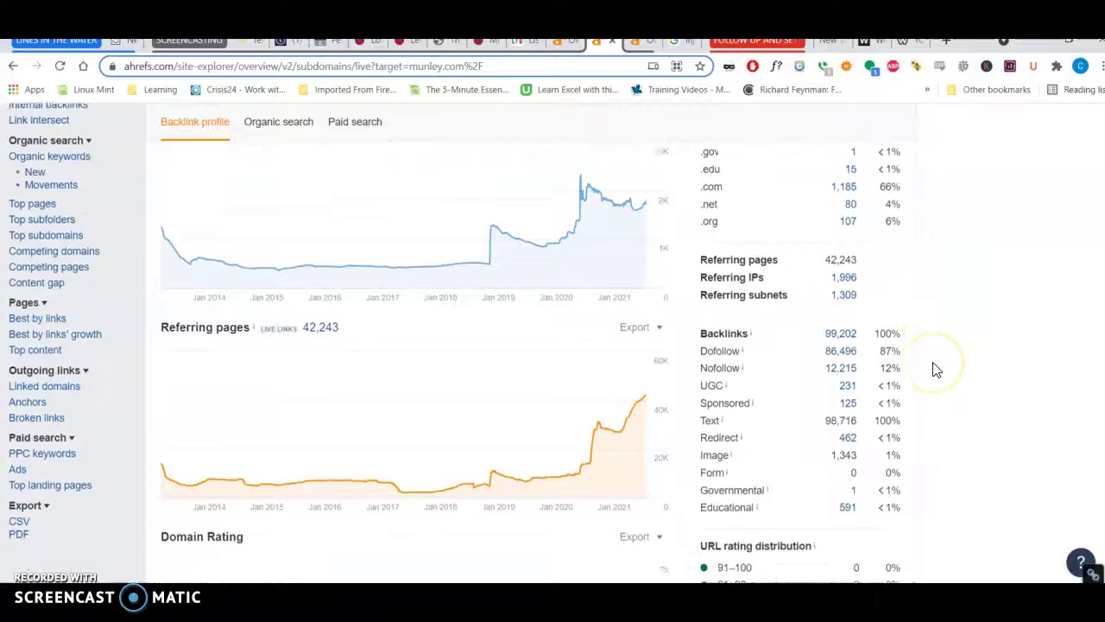
pyautogui.scroll(-2, 937, 370)
pyautogui.scroll(-2, 937, 369)
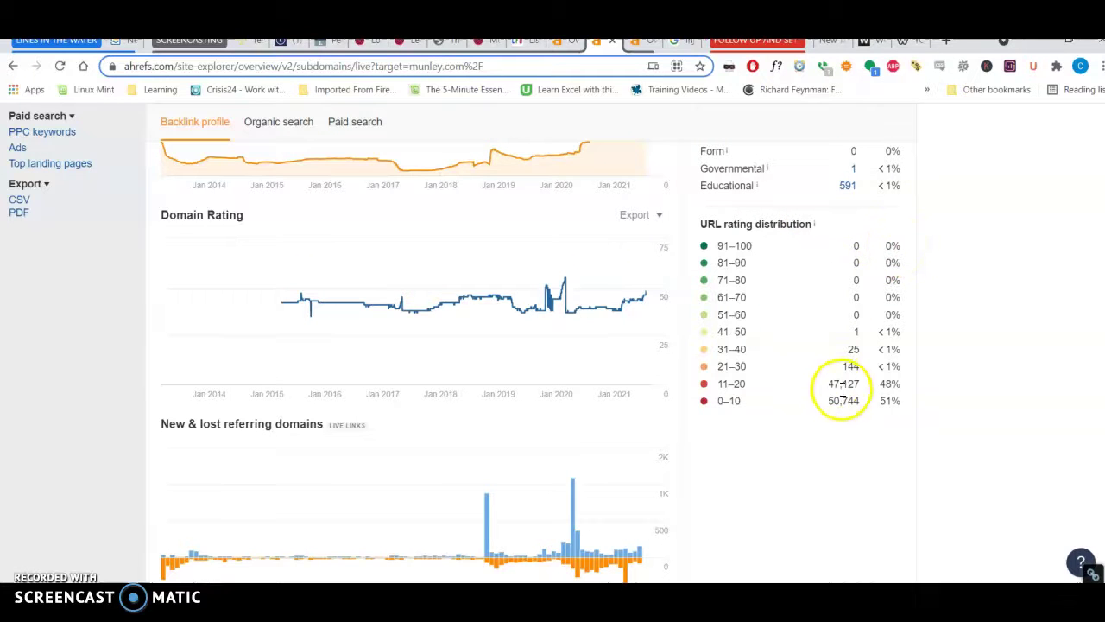
pyautogui.scroll(4, 836, 389)
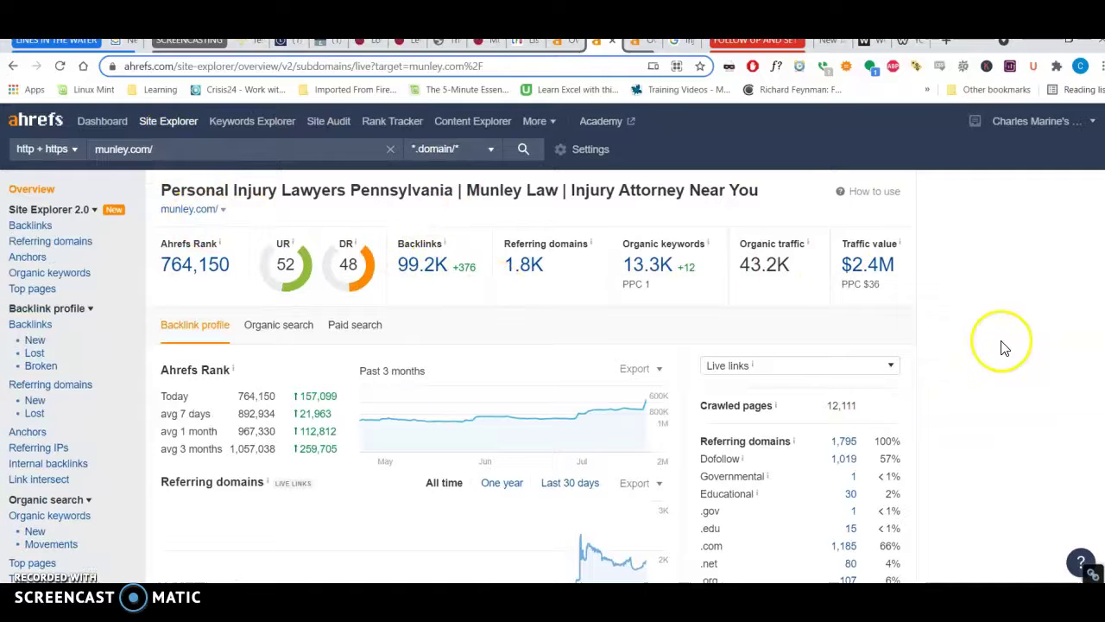
pyautogui.scroll(-5, 1002, 345)
pyautogui.scroll(-3, 1001, 345)
pyautogui.scroll(-1, 1001, 345)
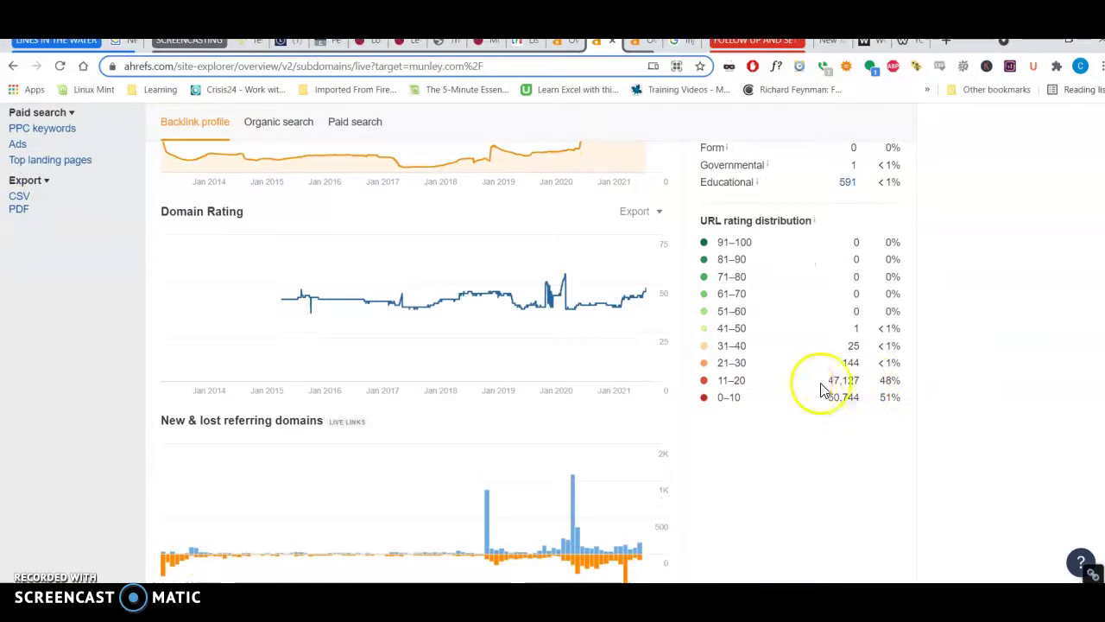
pyautogui.click(718, 382)
pyautogui.moveTo(719, 382); pyautogui.dragTo(750, 401)
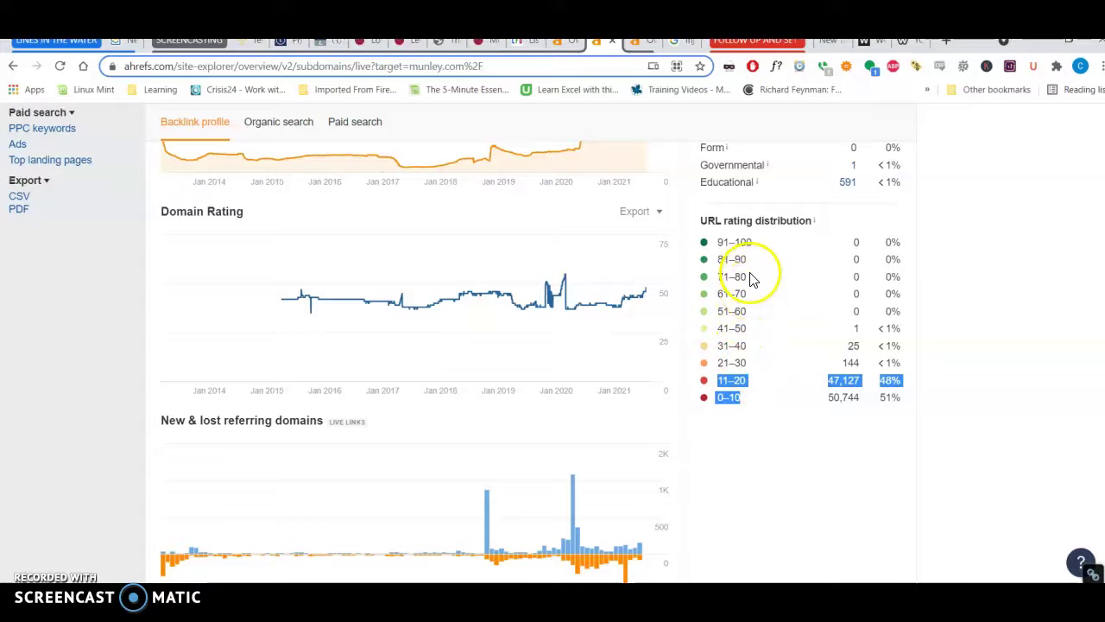
pyautogui.moveTo(741, 277); pyautogui.dragTo(706, 252)
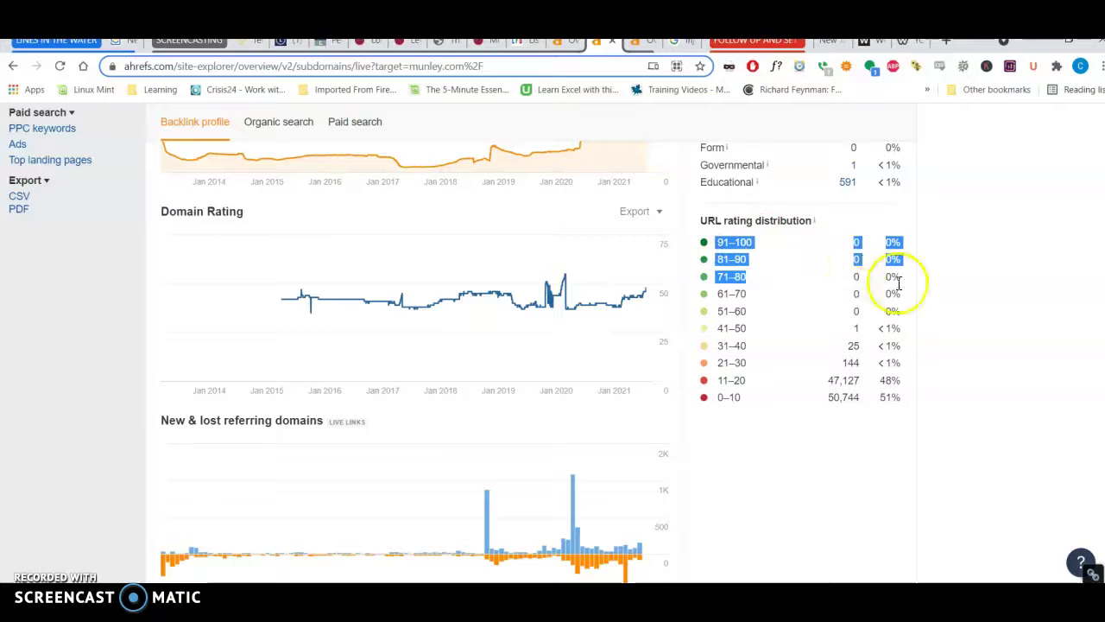
pyautogui.click(743, 317)
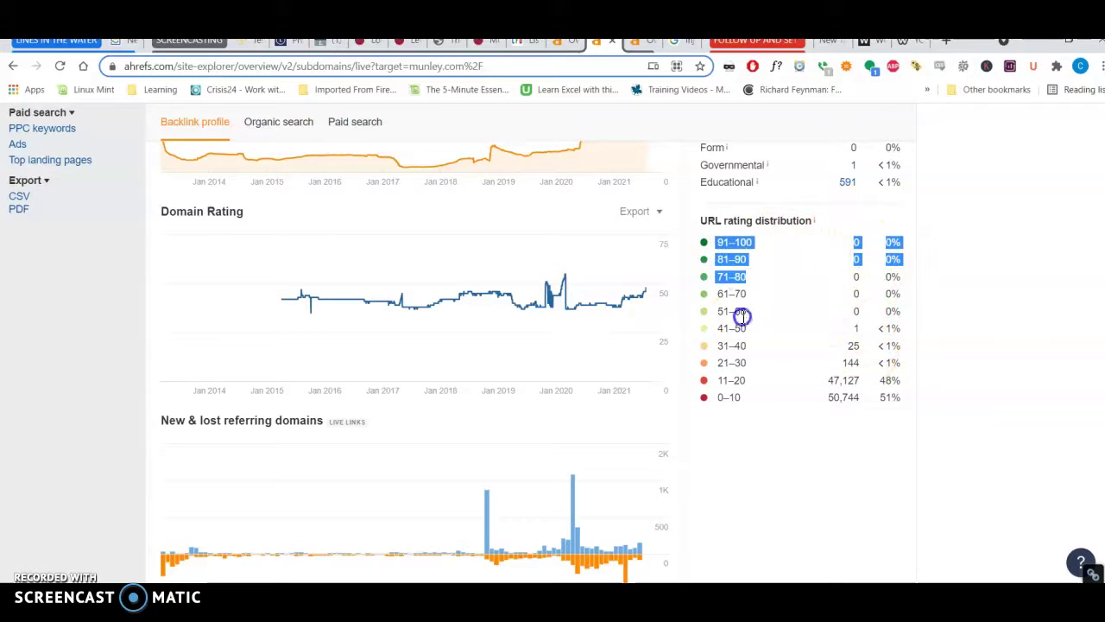
pyautogui.moveTo(715, 311); pyautogui.dragTo(859, 310)
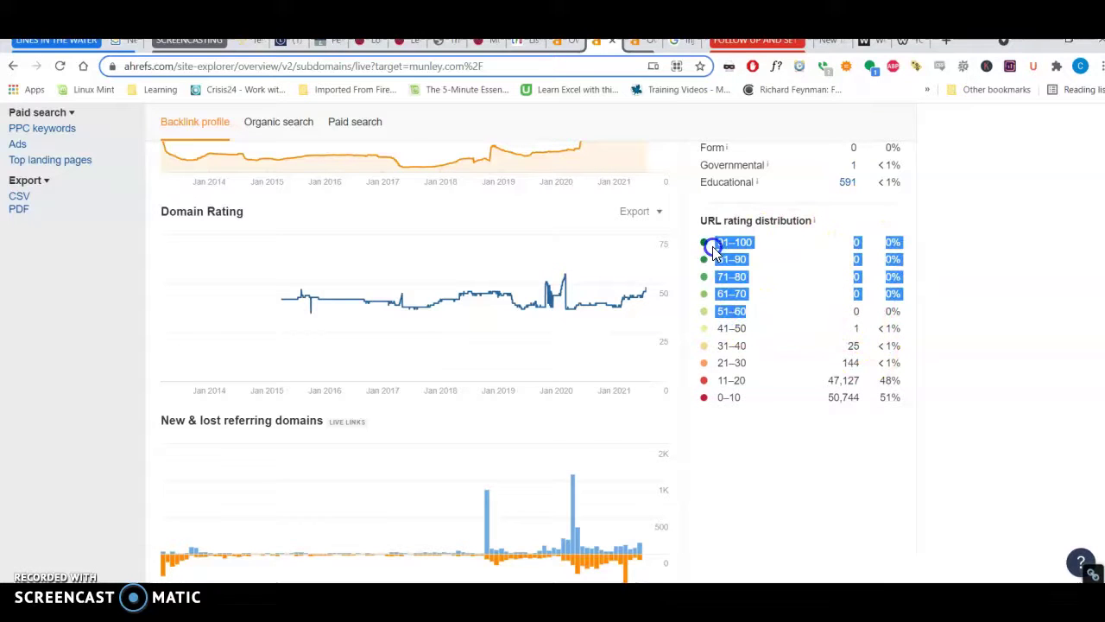
pyautogui.click(856, 308)
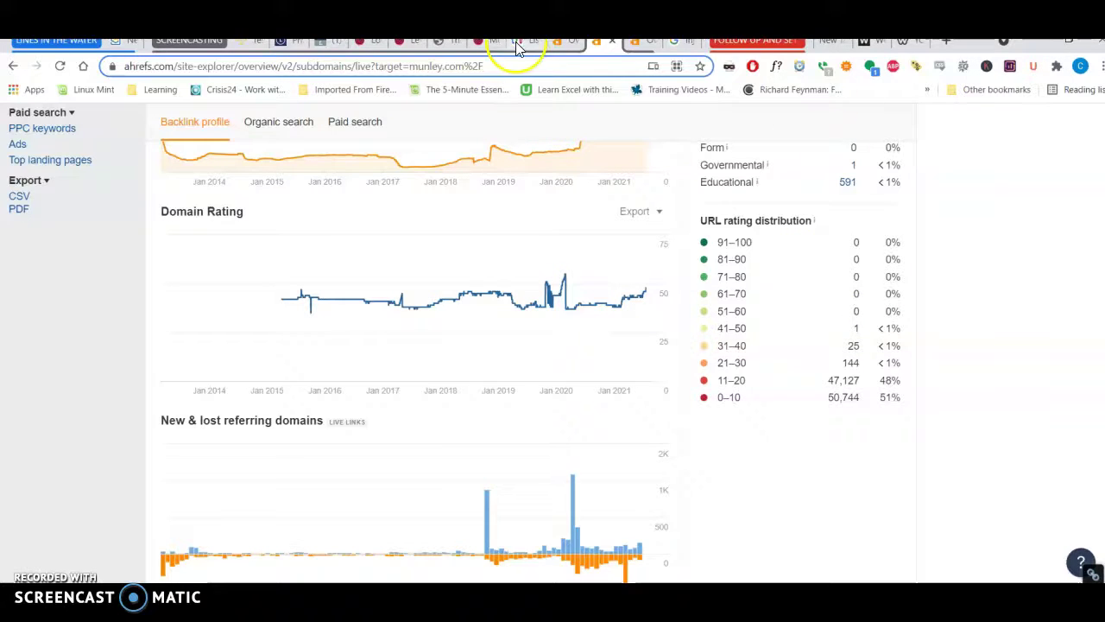
# - Open the organic keywords reports for Munley and then messalaw.com
pyautogui.scroll(10, 606, 340)
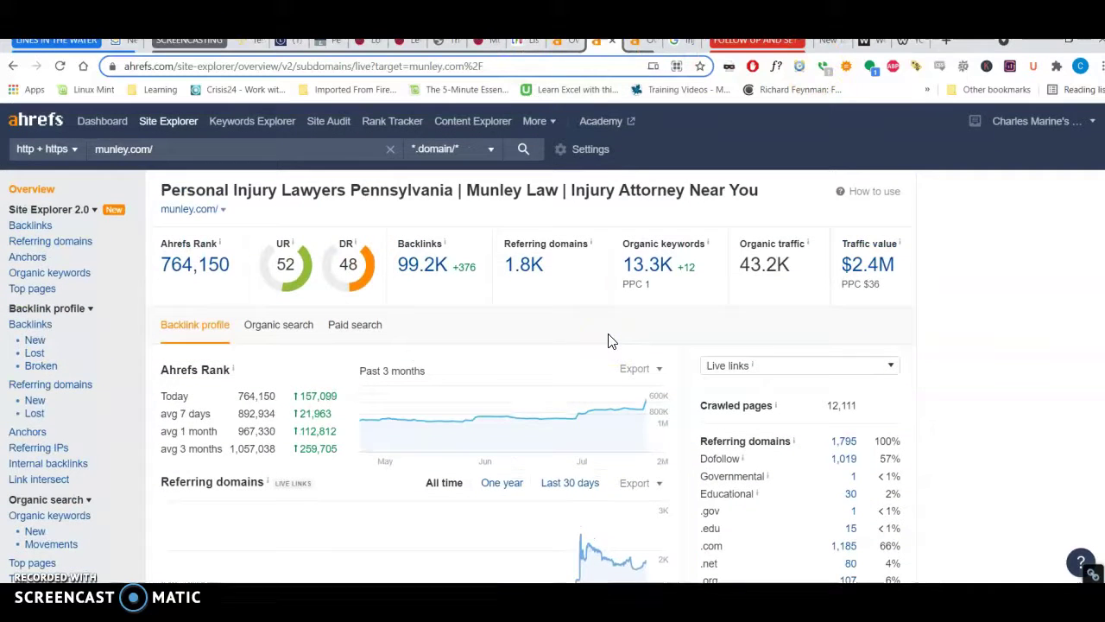
pyautogui.click(652, 265)
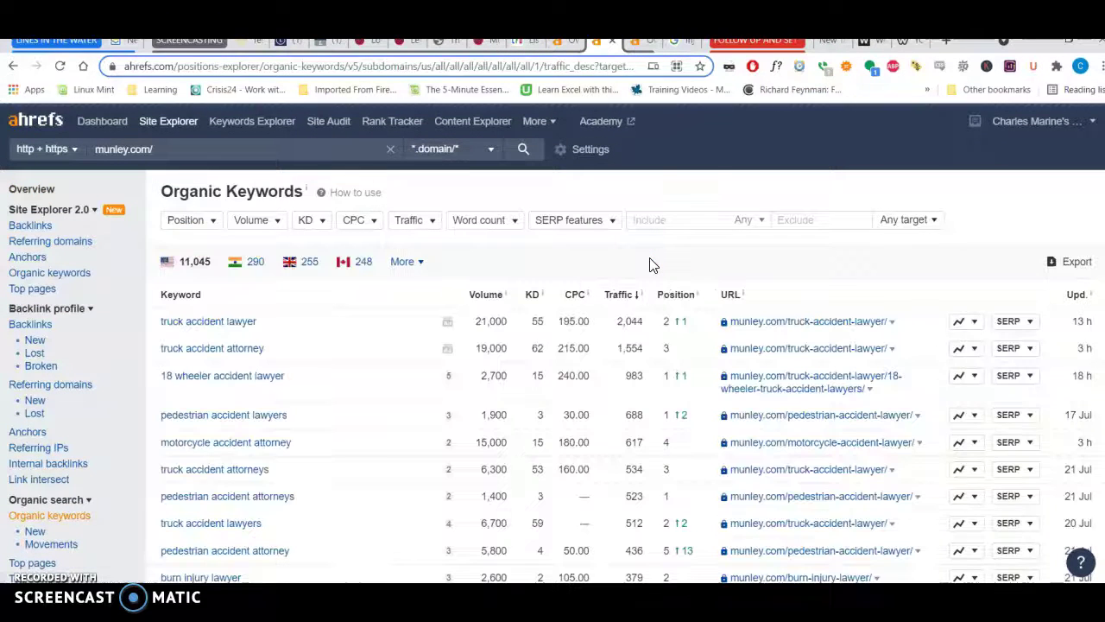
pyautogui.hotkey('ctrl', 'Tab')
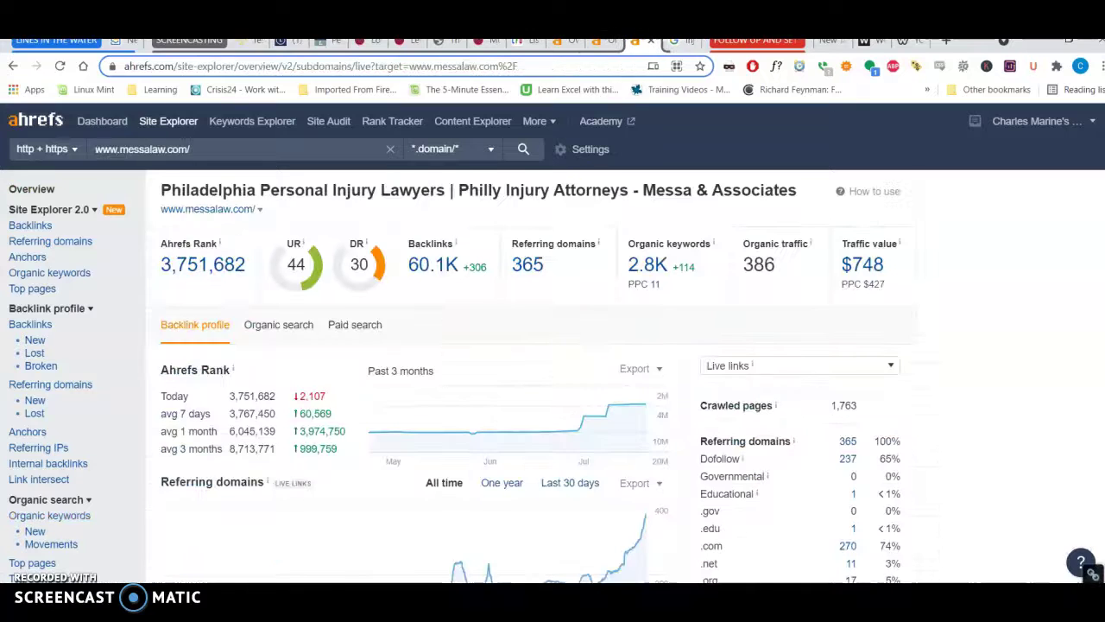
pyautogui.click(650, 265)
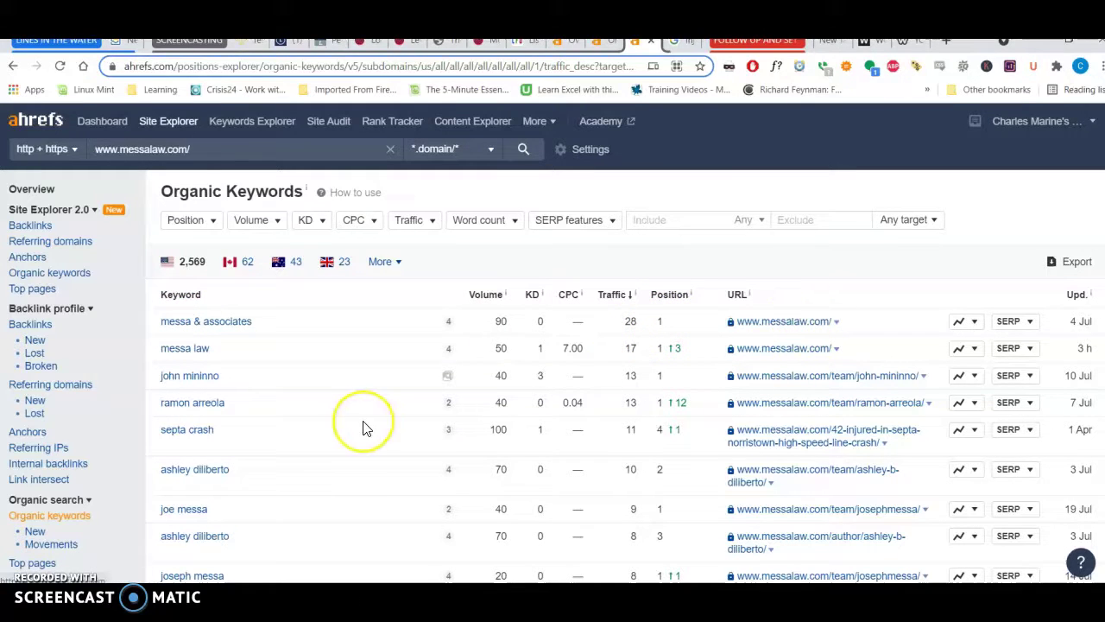
# - Scan messalaw.com's 2,569 US keywords, led by 'messa & associates' and 'messa law'
pyautogui.scroll(-2, 363, 427)
pyautogui.scroll(-1, 363, 427)
pyautogui.scroll(2, 363, 428)
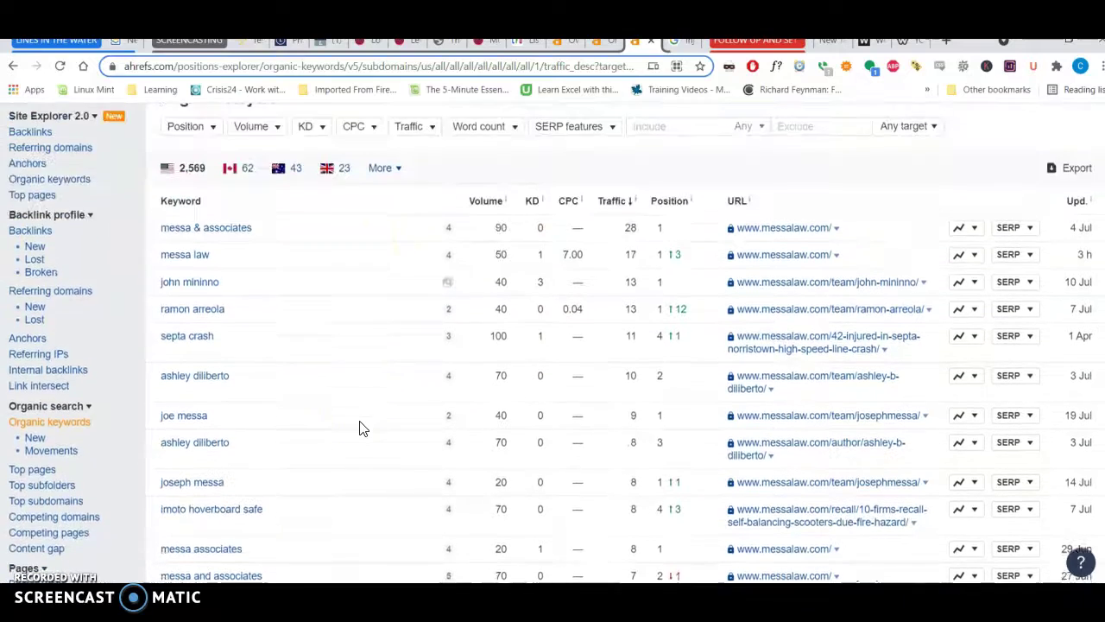
pyautogui.scroll(-5, 362, 427)
pyautogui.scroll(-3, 362, 429)
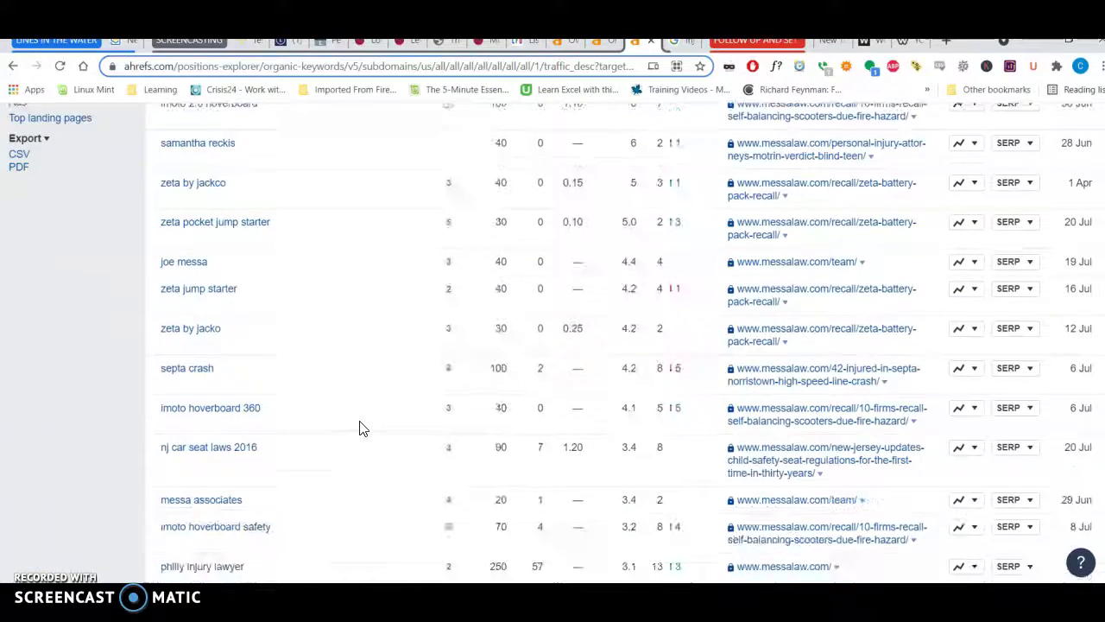
pyautogui.scroll(-1, 167, 345)
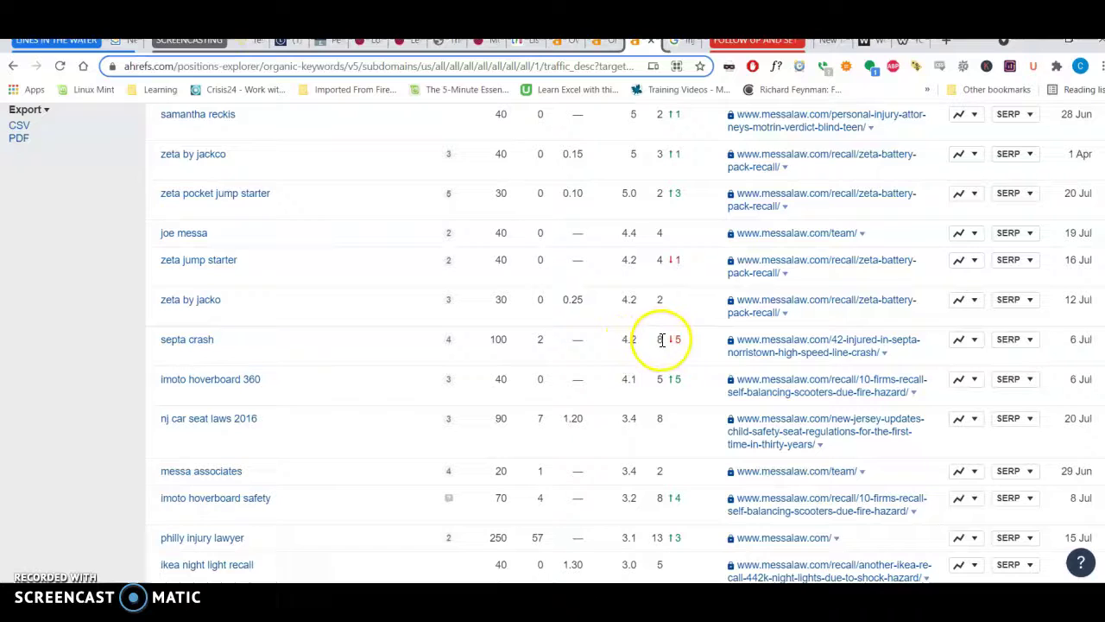
pyautogui.click(656, 343)
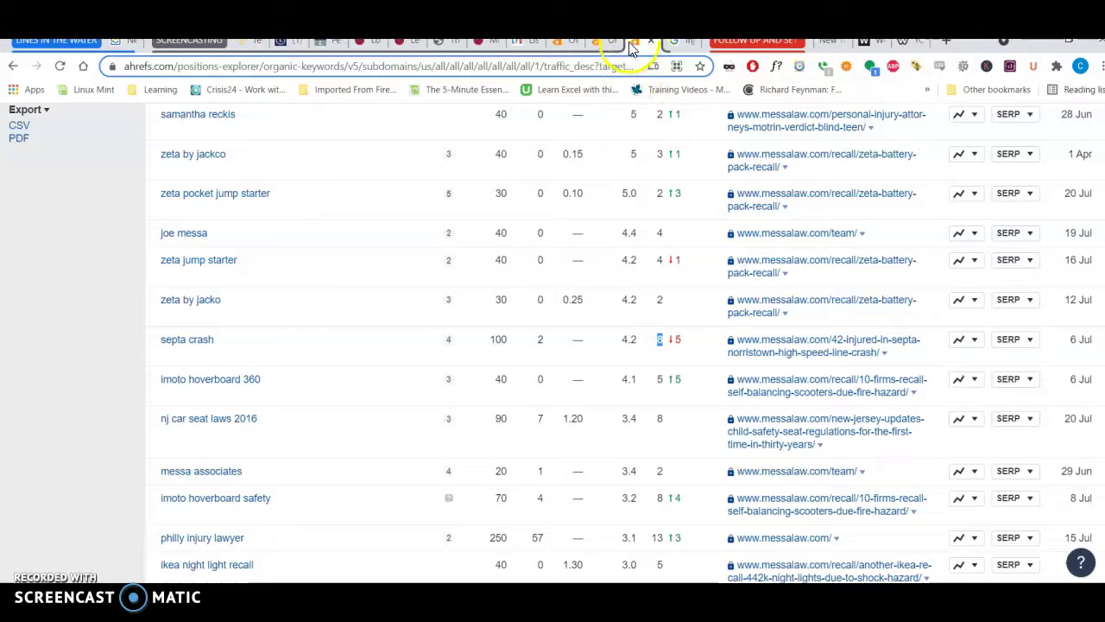
pyautogui.scroll(1, 360, 357)
pyautogui.scroll(5, 361, 345)
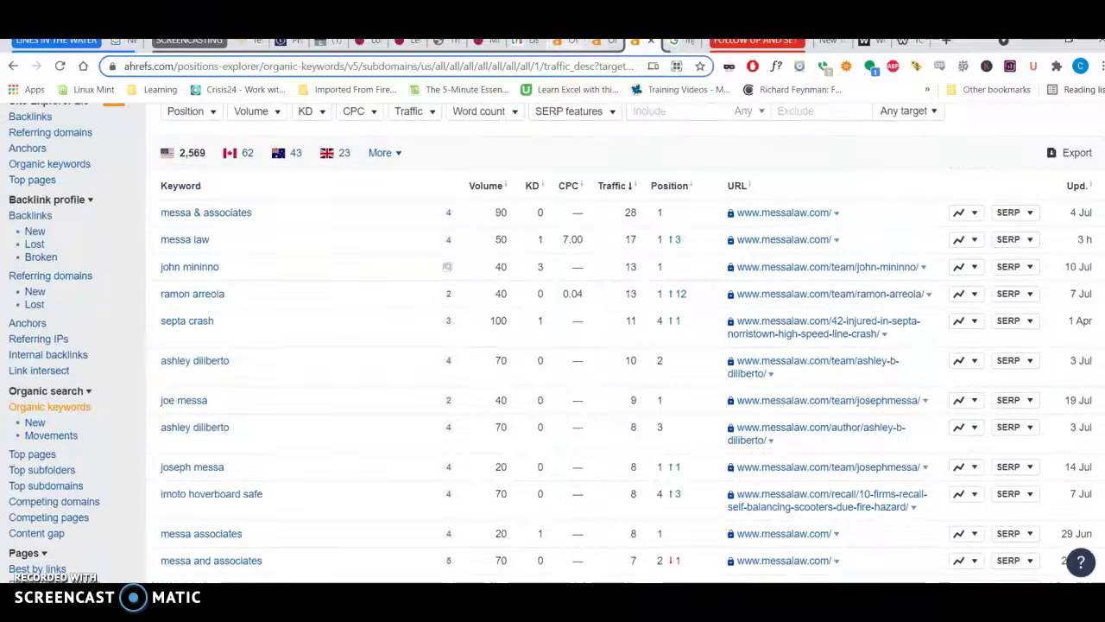
# - Scroll through munley.com's 11,045 US organic keywords, led by 'truck accident lawyer'
pyautogui.click(596, 41)
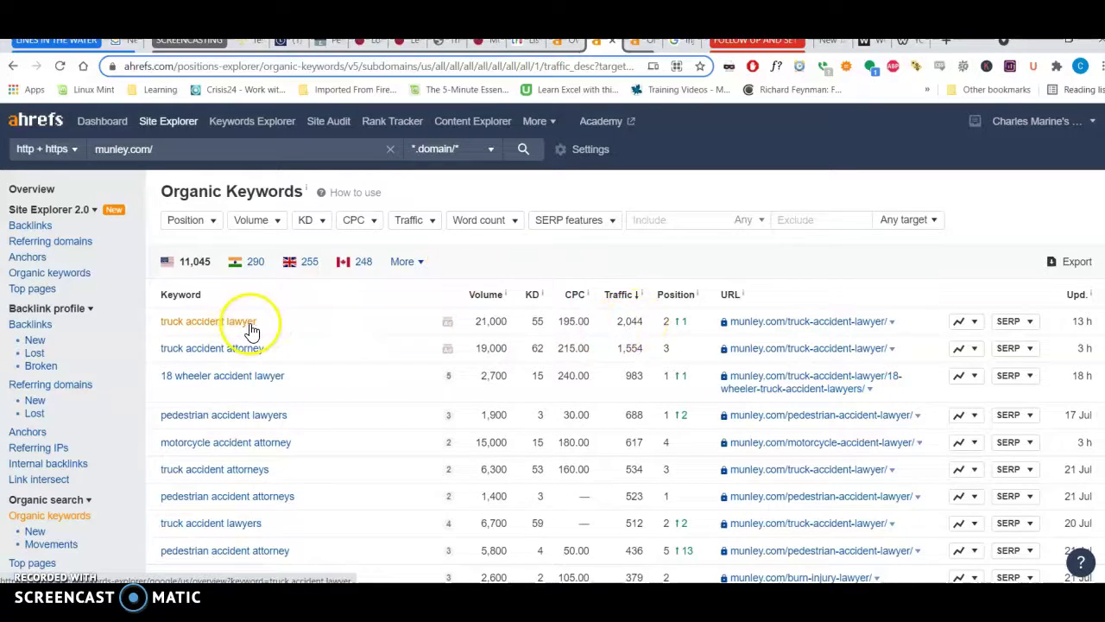
pyautogui.scroll(-3, 413, 345)
pyautogui.scroll(3, 413, 345)
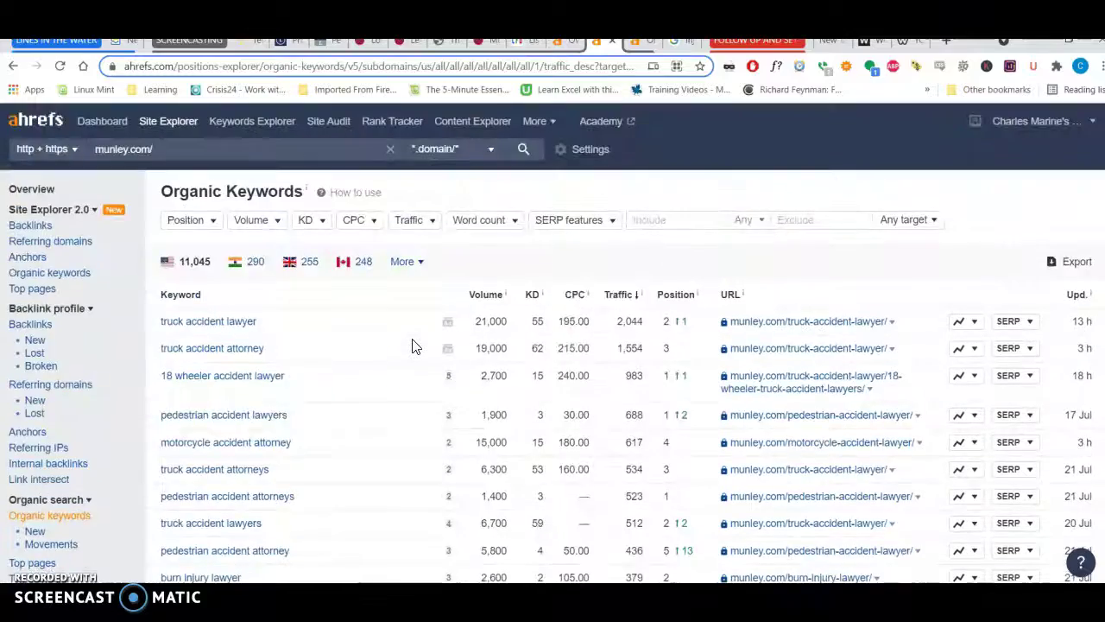
pyautogui.scroll(-3, 413, 345)
pyautogui.scroll(-2, 413, 345)
pyautogui.scroll(-4, 413, 345)
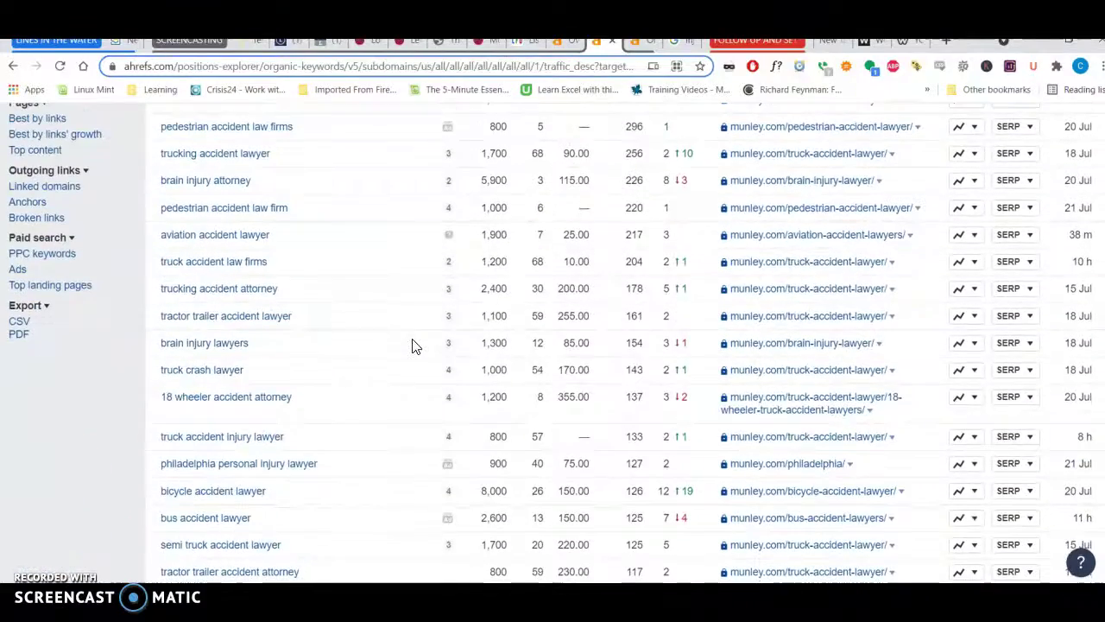
pyautogui.scroll(1, 320, 384)
pyautogui.scroll(-1, 314, 407)
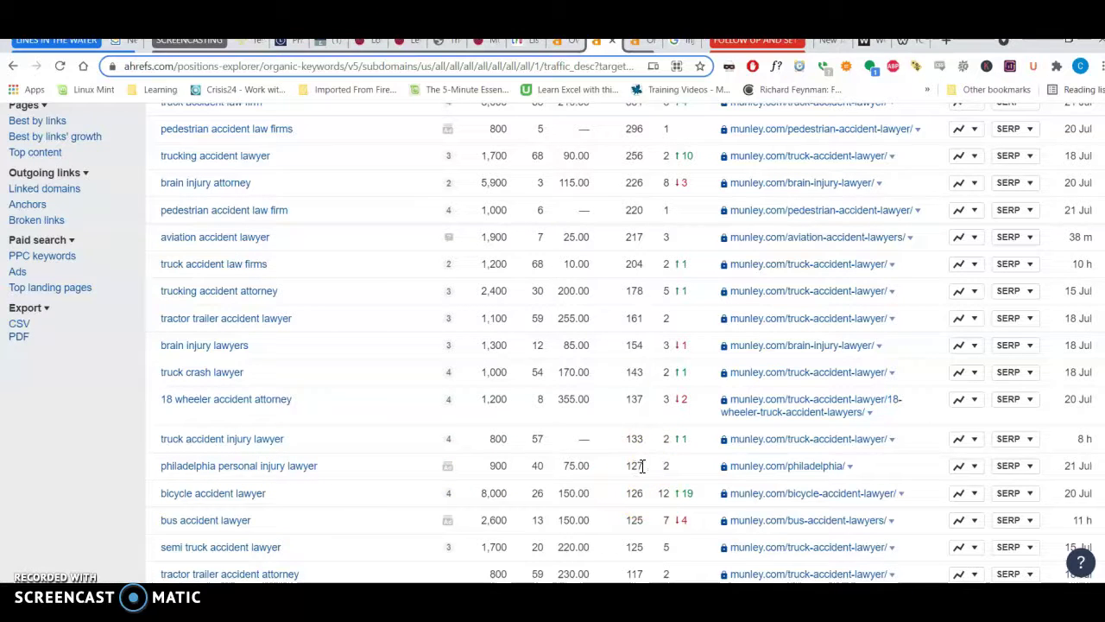
# - Finish scanning Munley's keyword rankings and return to Messa's testimonials page
pyautogui.scroll(5, 642, 466)
pyautogui.scroll(-3, 641, 466)
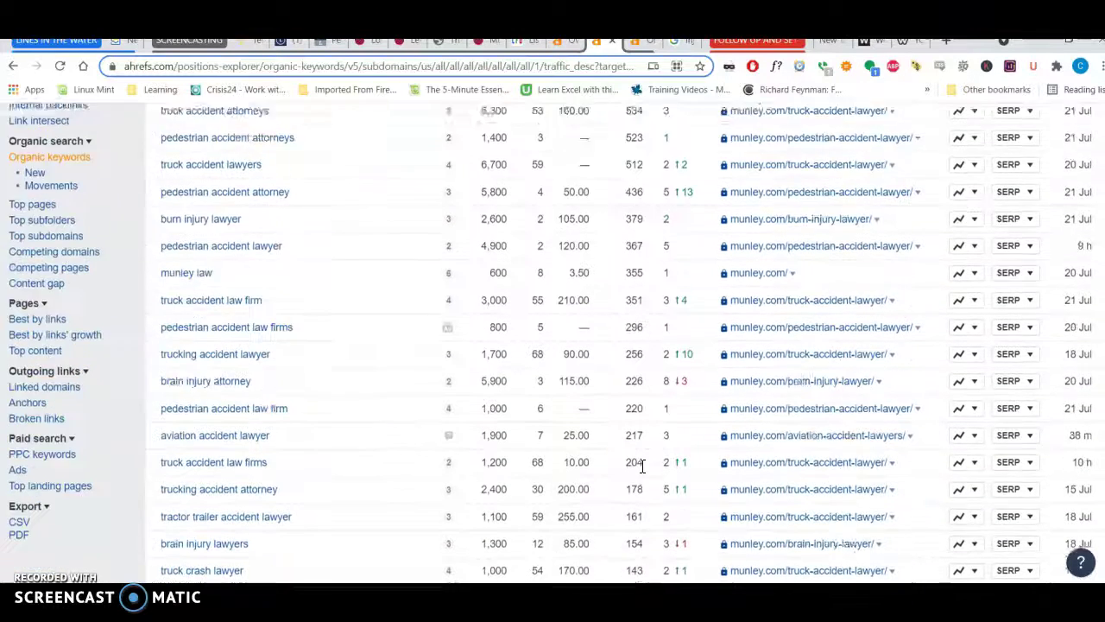
pyautogui.scroll(-3, 642, 466)
pyautogui.scroll(4, 639, 469)
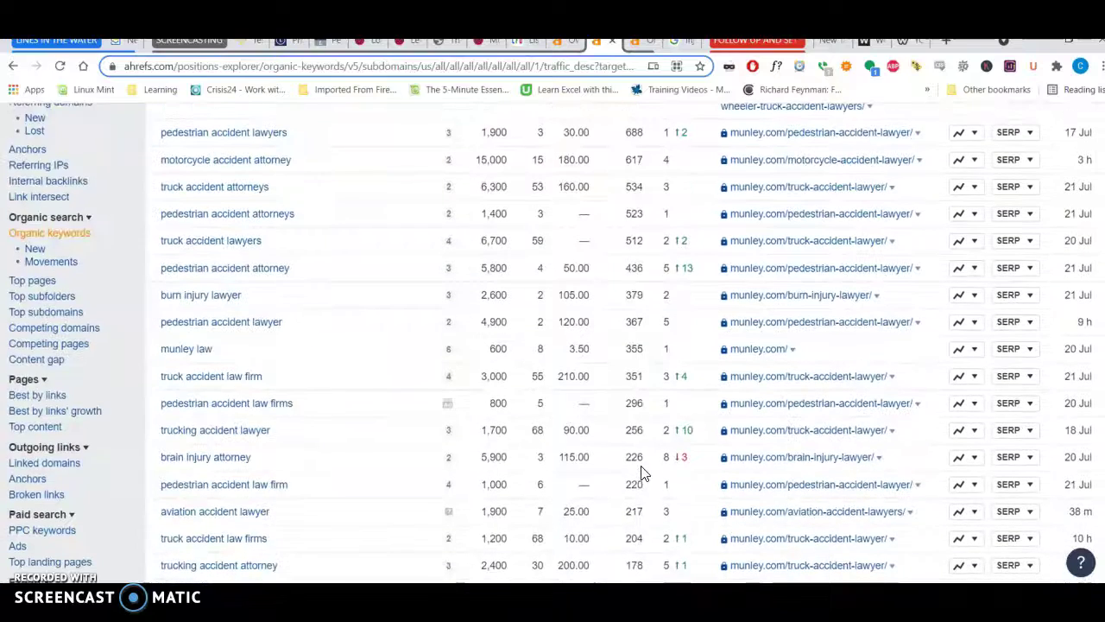
pyautogui.scroll(5, 412, 323)
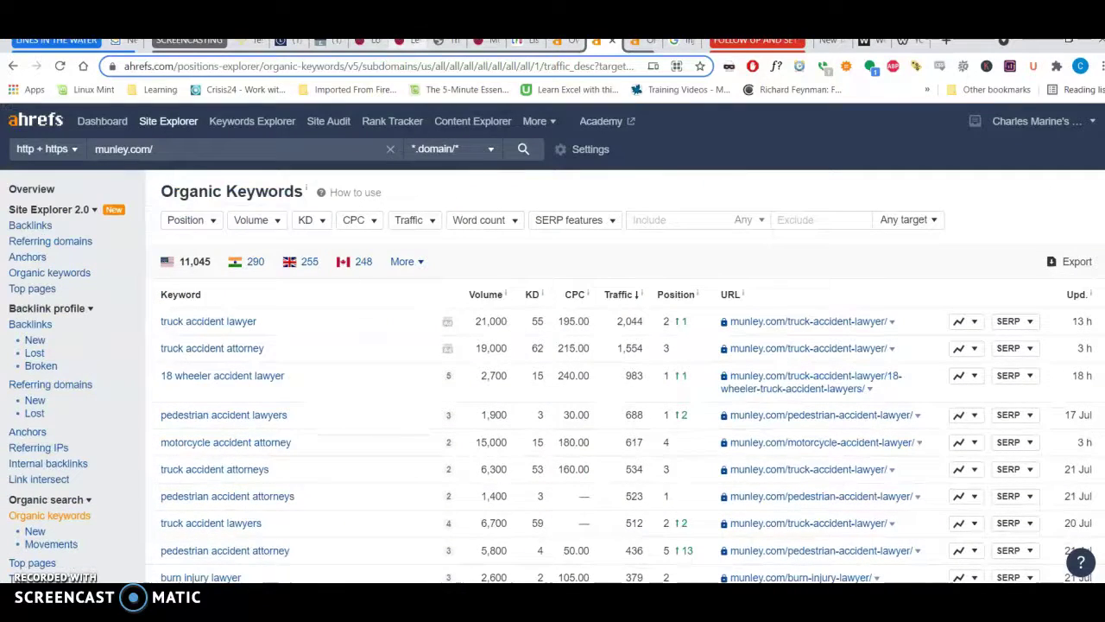
pyautogui.click(246, 40)
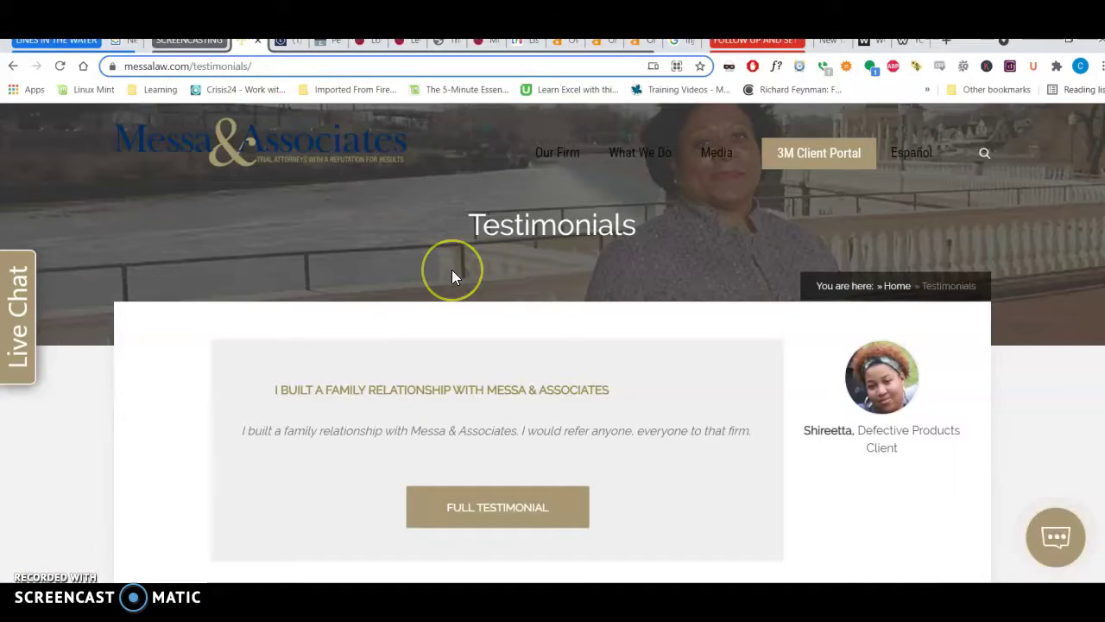
# - Open The Team page under Our Firm, then return to Munley's organic keywords report
pyautogui.moveTo(557, 153)
pyautogui.click(568, 161)
pyautogui.click(557, 199)
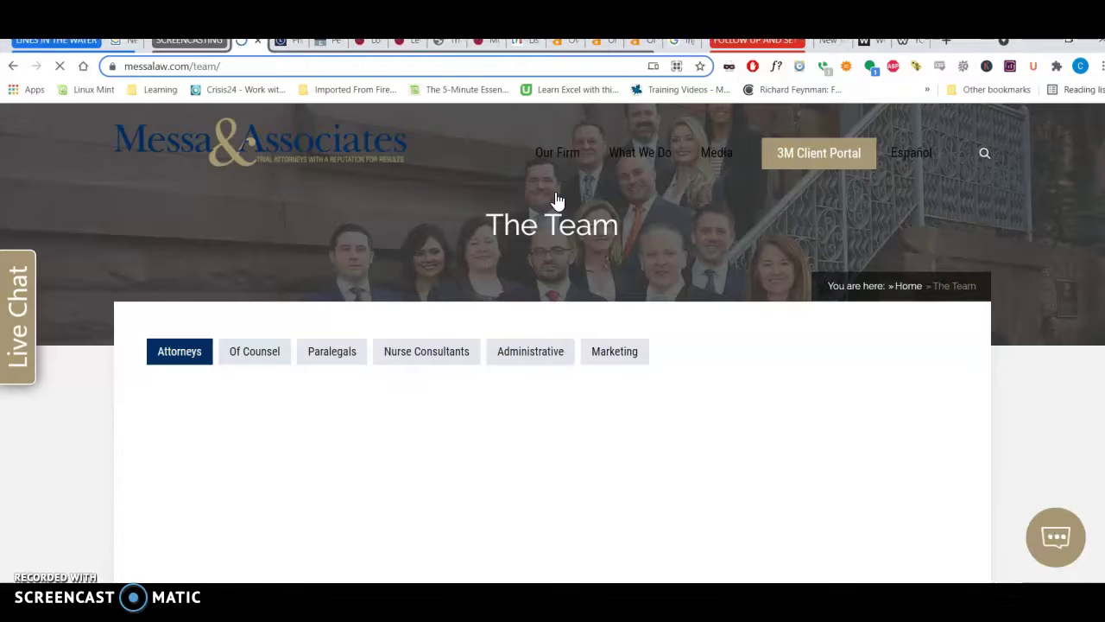
pyautogui.click(596, 41)
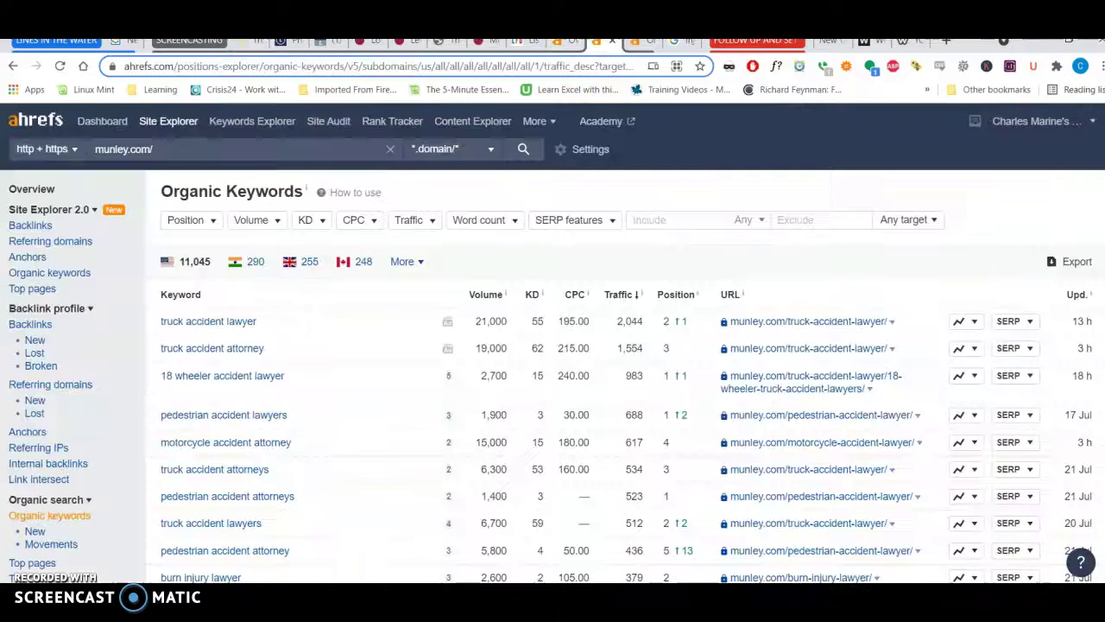
# - Open munley.com's backlinks (4,115 link groups) and review referring pages like Justia and Expertise.com
pyautogui.click(38, 233)
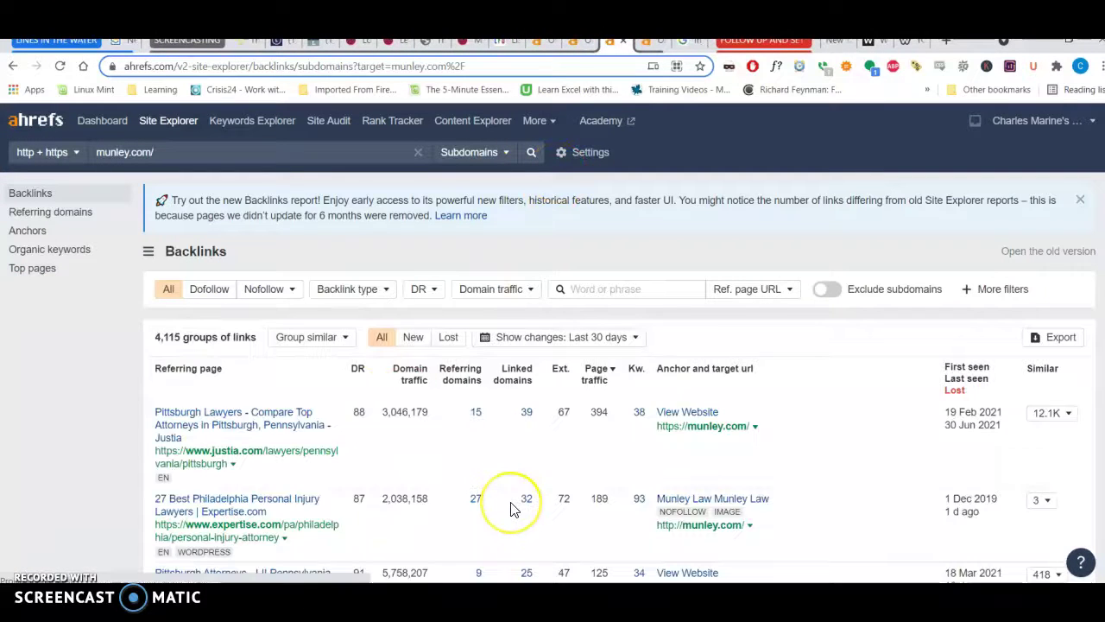
pyautogui.scroll(-5, 511, 507)
pyautogui.scroll(-2, 511, 508)
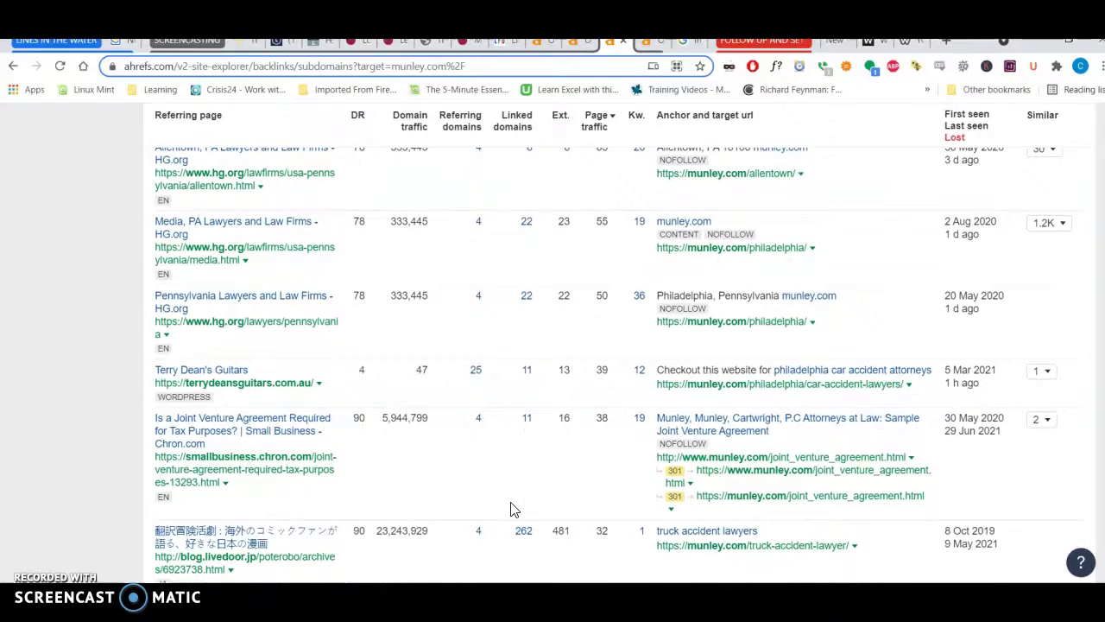
pyautogui.scroll(10, 503, 310)
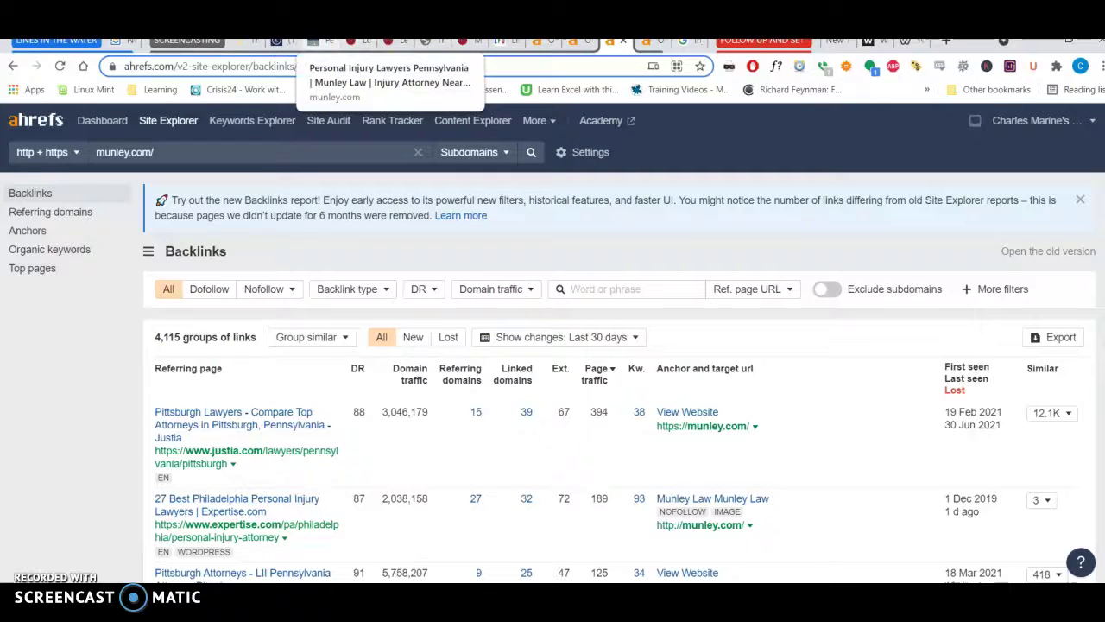
# - Return to the Messa & Associates Team page and browse its firm and media sections
pyautogui.click(240, 40)
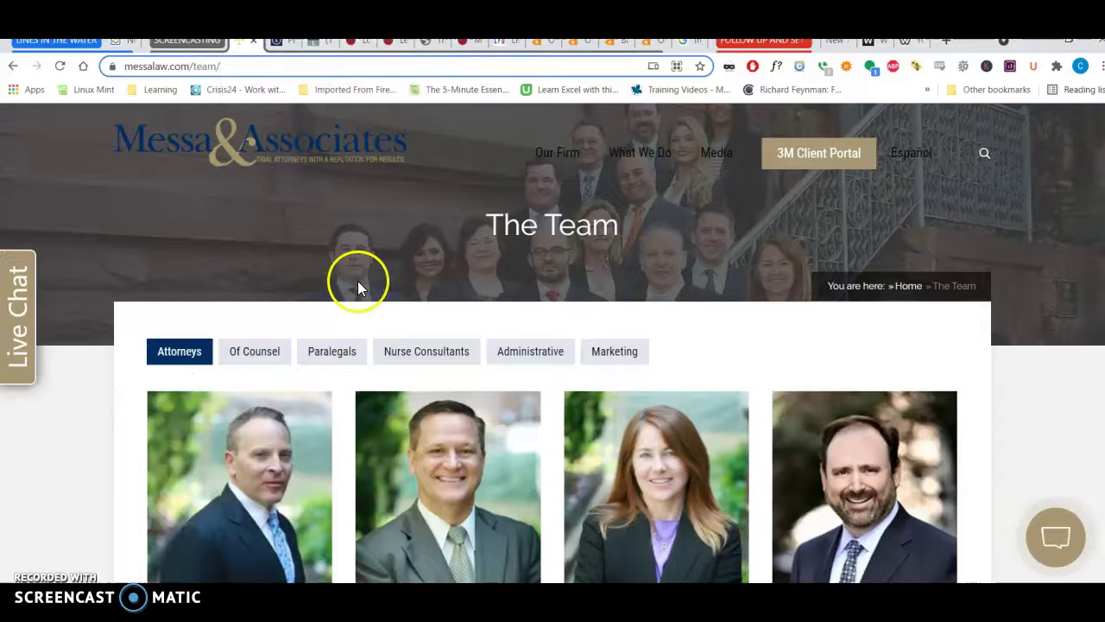
pyautogui.moveTo(557, 153)
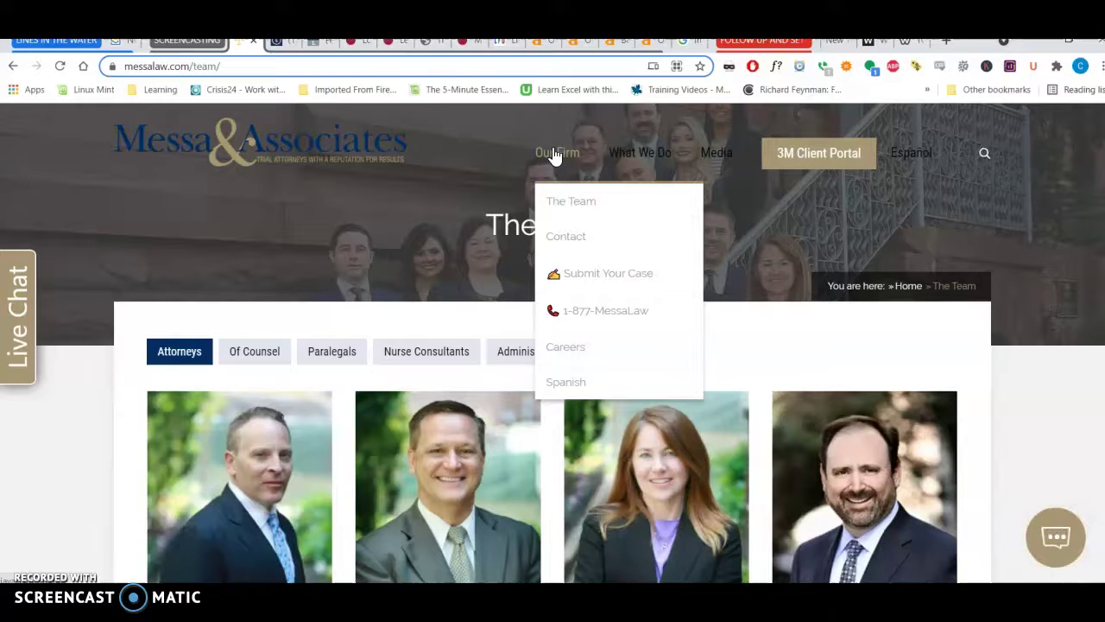
pyautogui.click(382, 216)
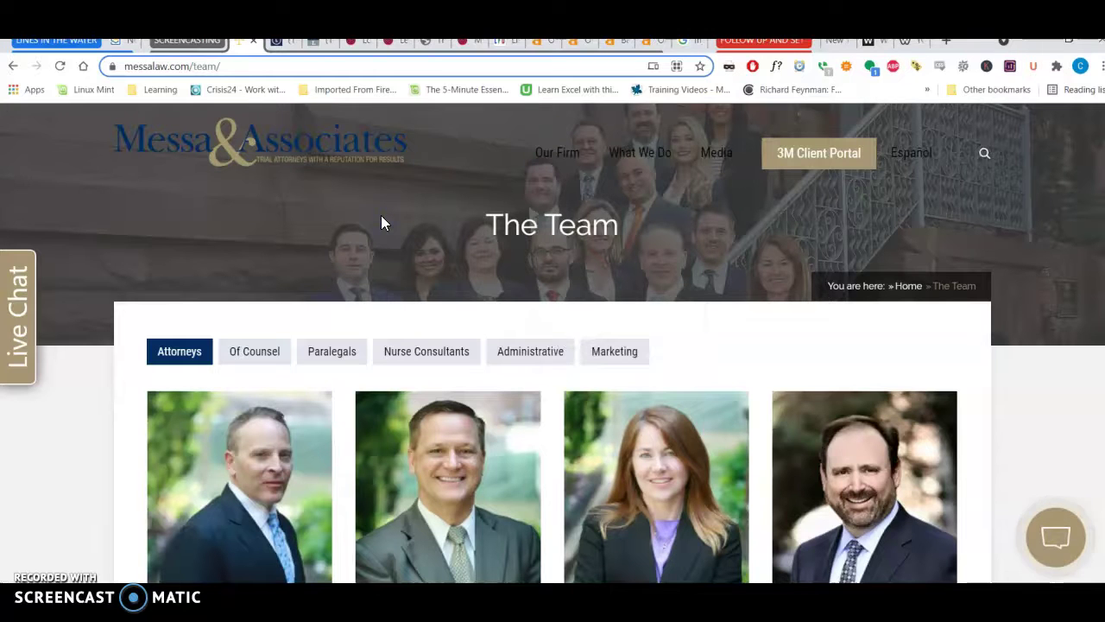
pyautogui.scroll(-1, 383, 223)
pyautogui.scroll(1, 382, 223)
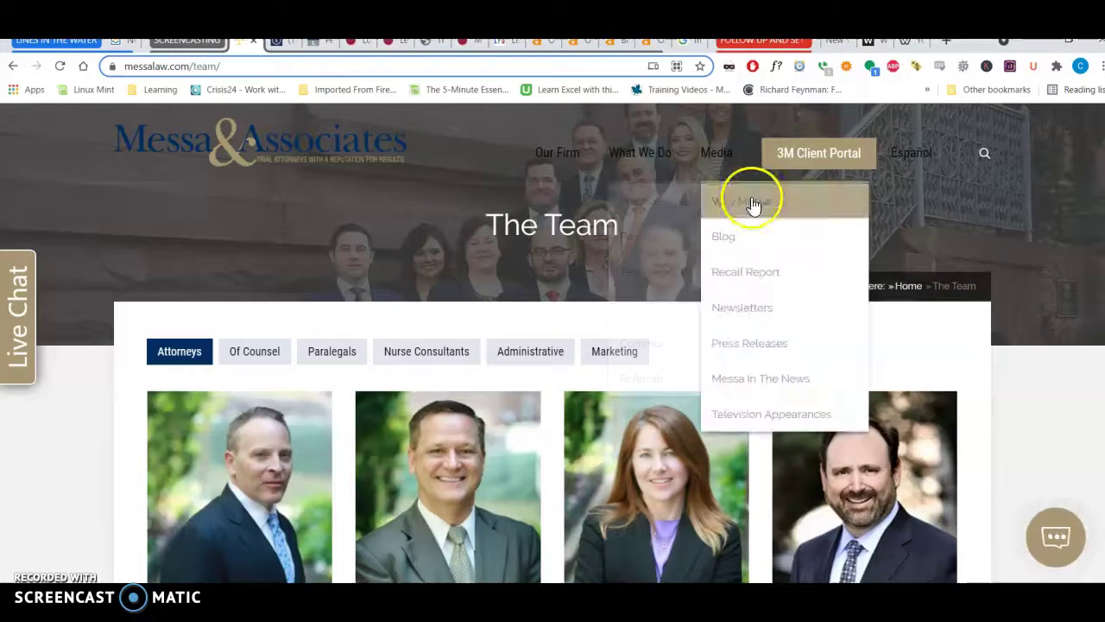
pyautogui.click(902, 41)
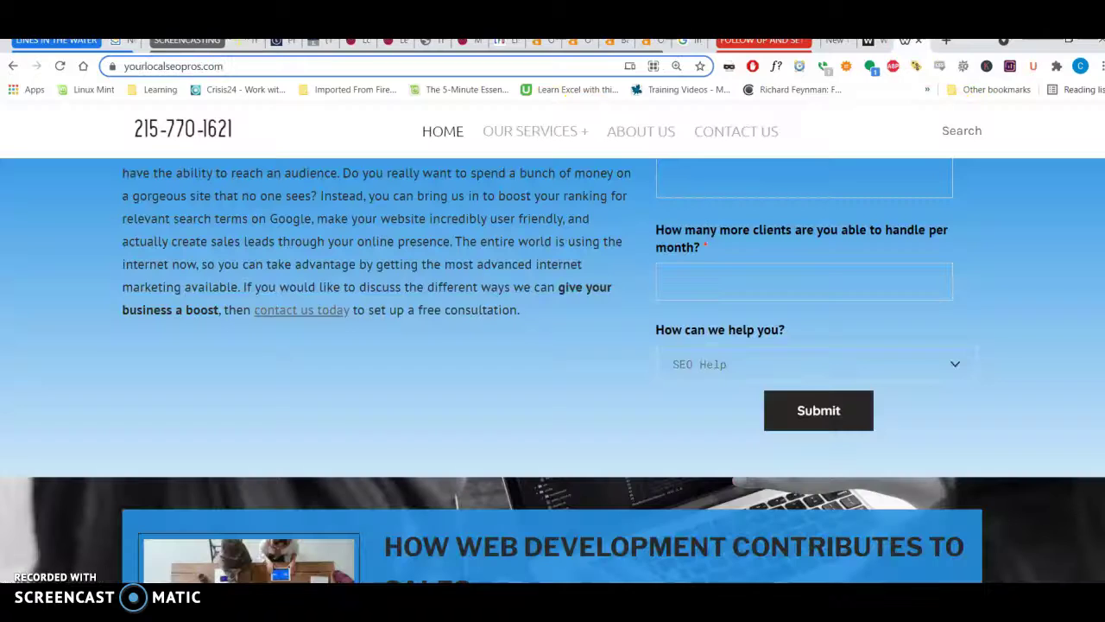
pyautogui.scroll(4, 563, 241)
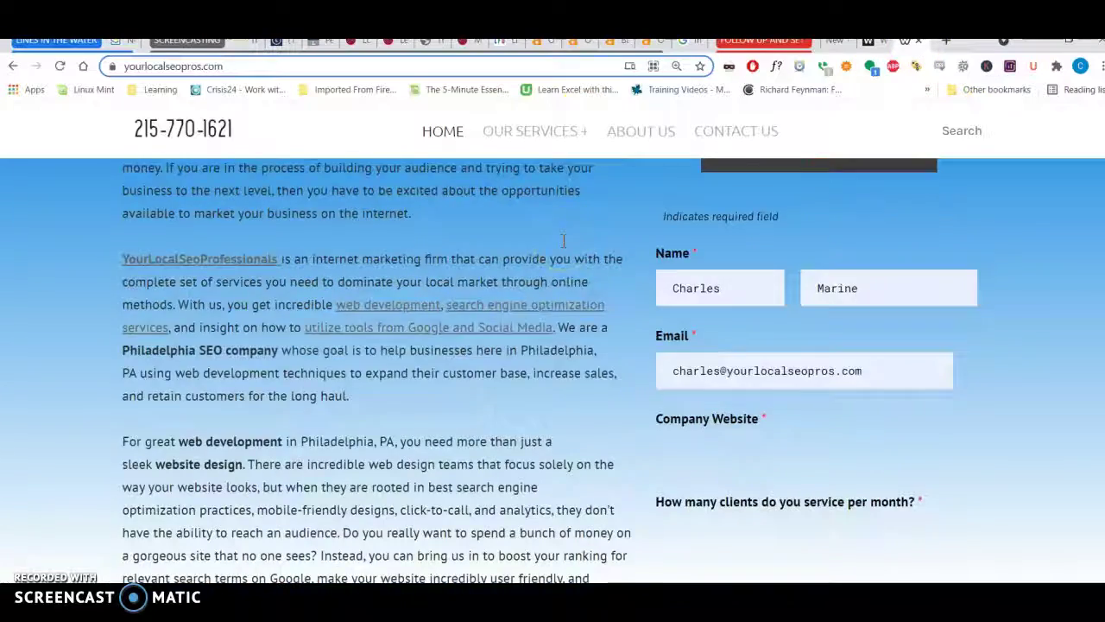
pyautogui.scroll(6, 563, 241)
pyautogui.scroll(-4, 563, 241)
pyautogui.scroll(5, 563, 246)
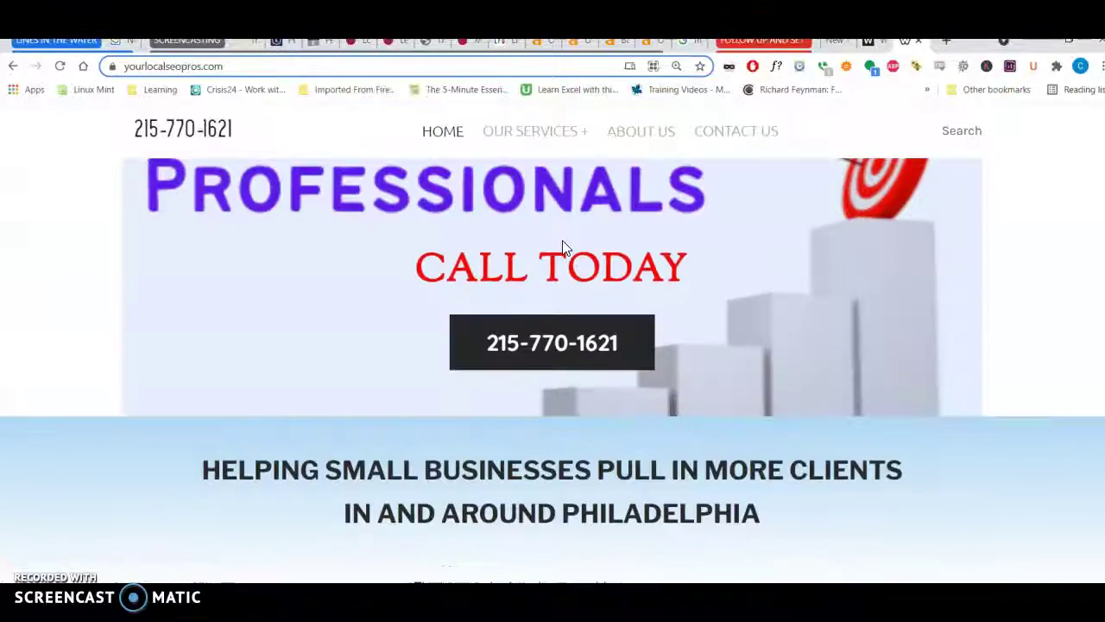
pyautogui.scroll(2, 563, 248)
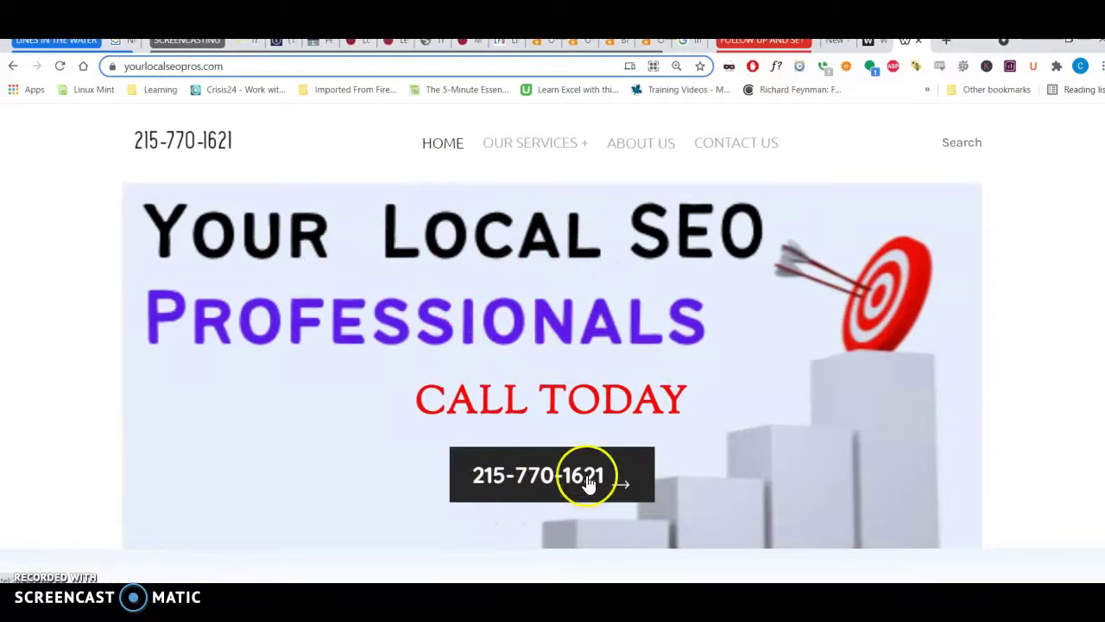
pyautogui.scroll(-5, 587, 483)
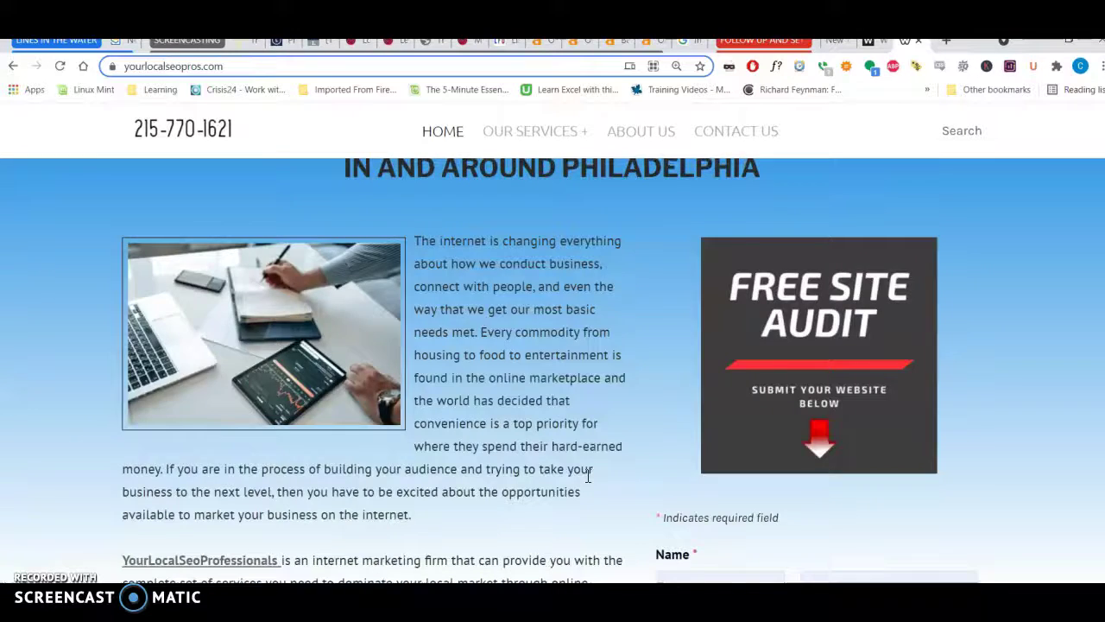
pyautogui.scroll(-5, 585, 481)
pyautogui.scroll(3, 586, 477)
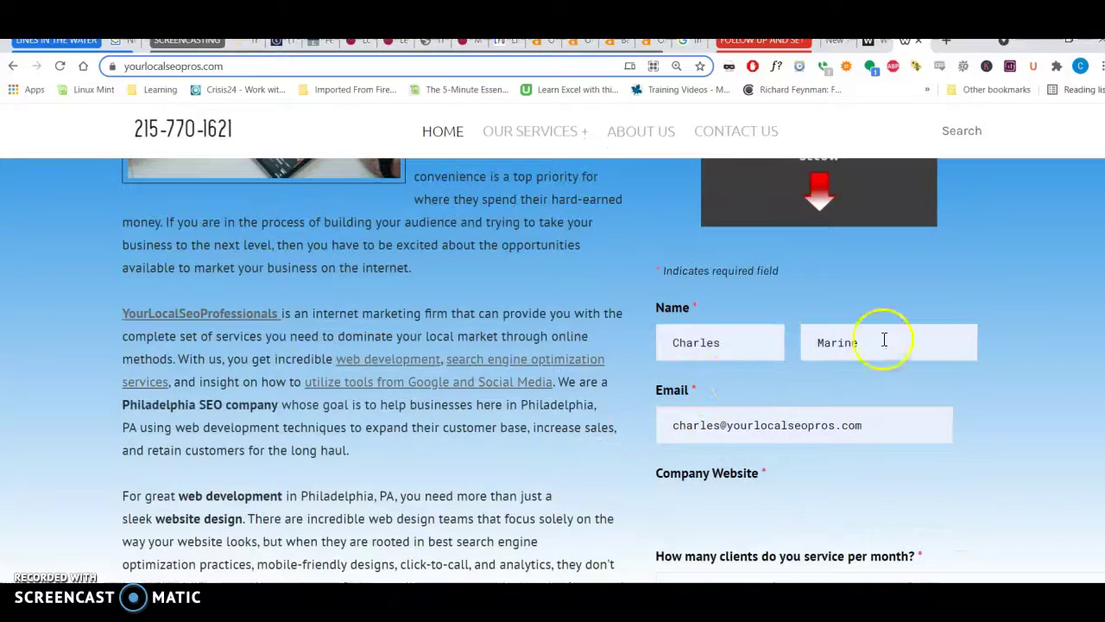
pyautogui.click(690, 425)
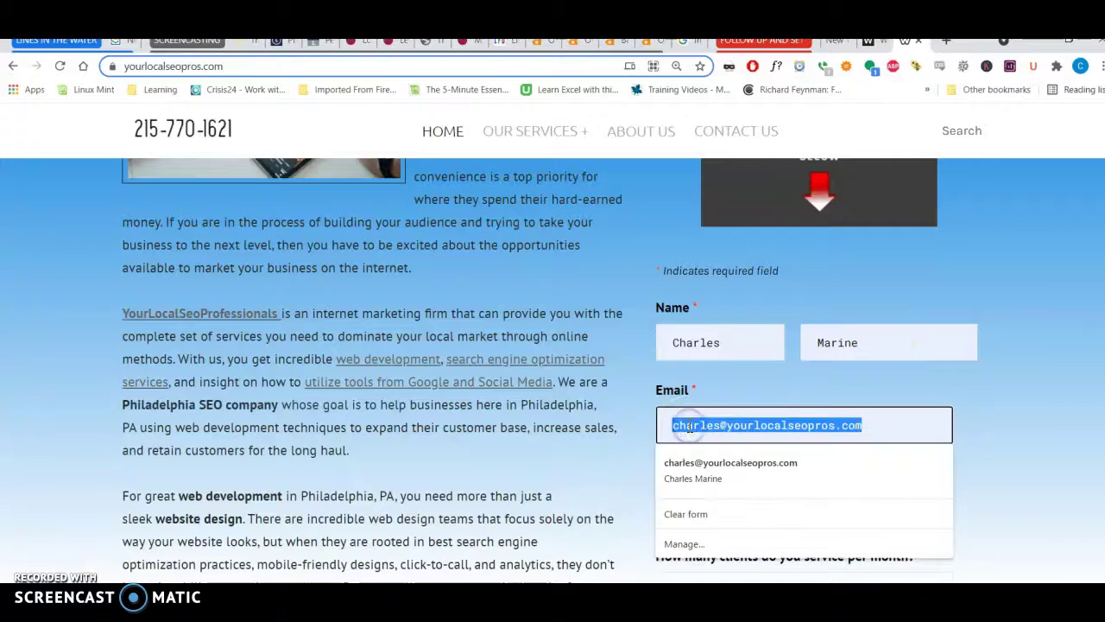
pyautogui.click(624, 441)
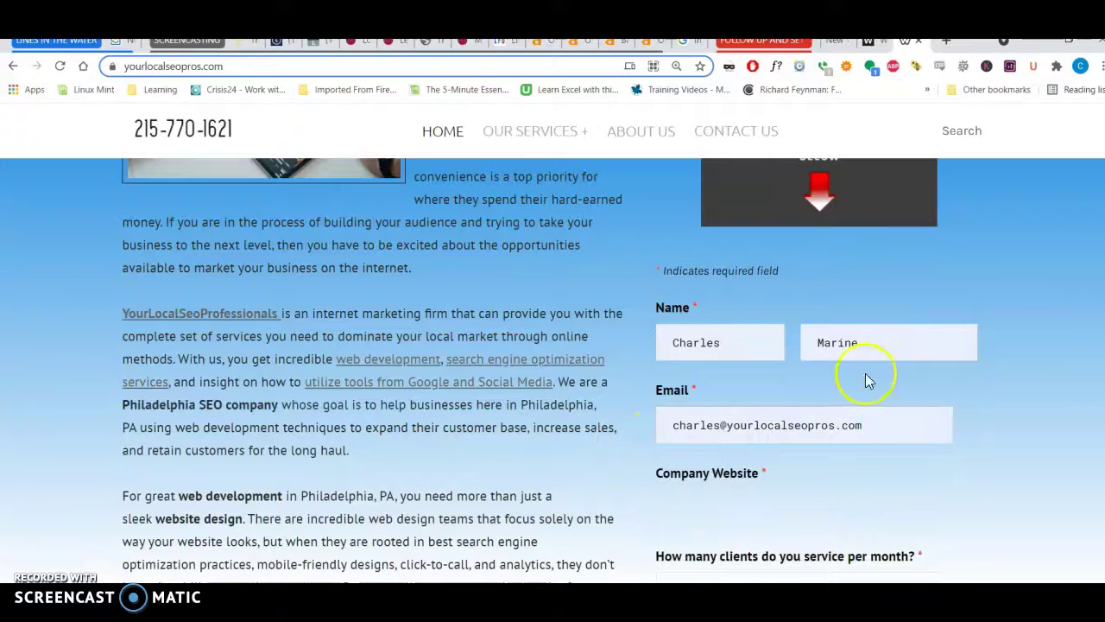